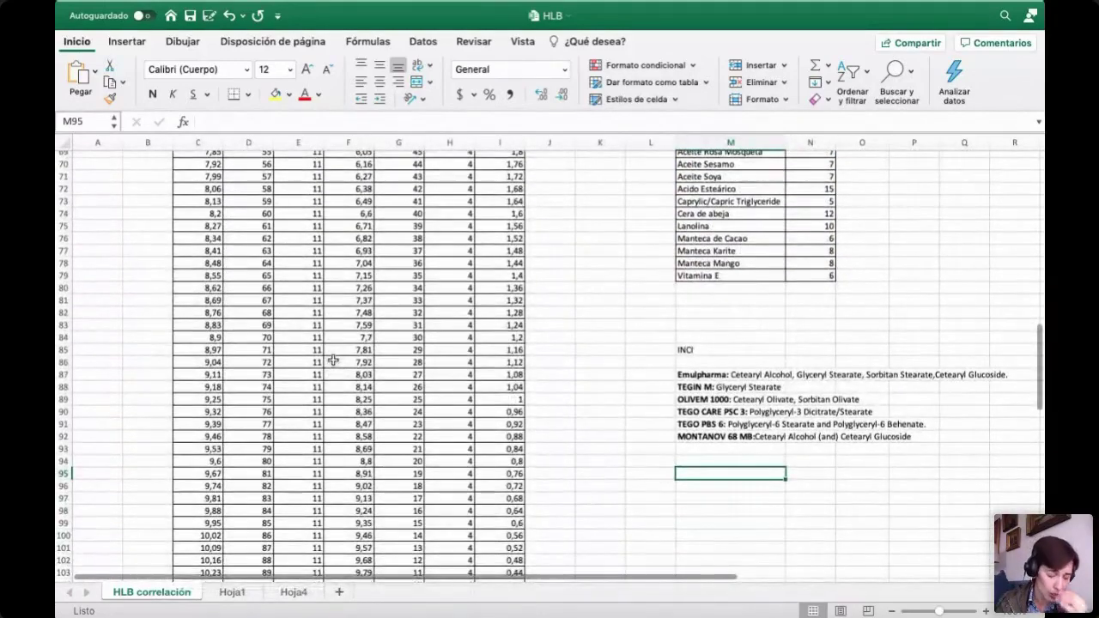
Step: Check the HLB(A) and HLB(B) input cells above the blend table
scroll(334, 359, "up", 20)
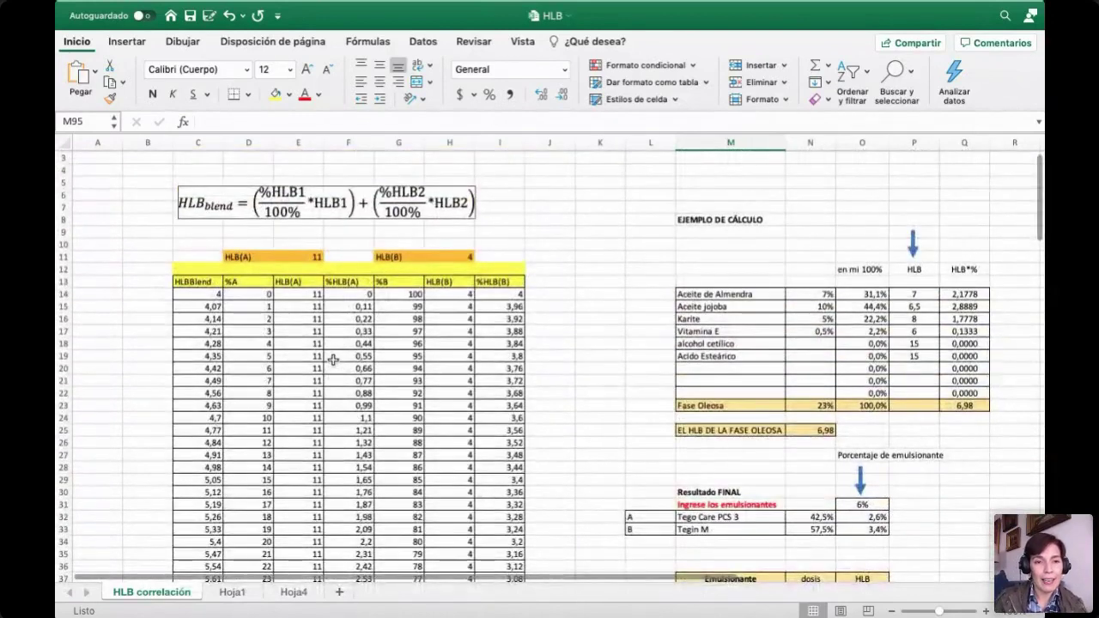
left_click(310, 256)
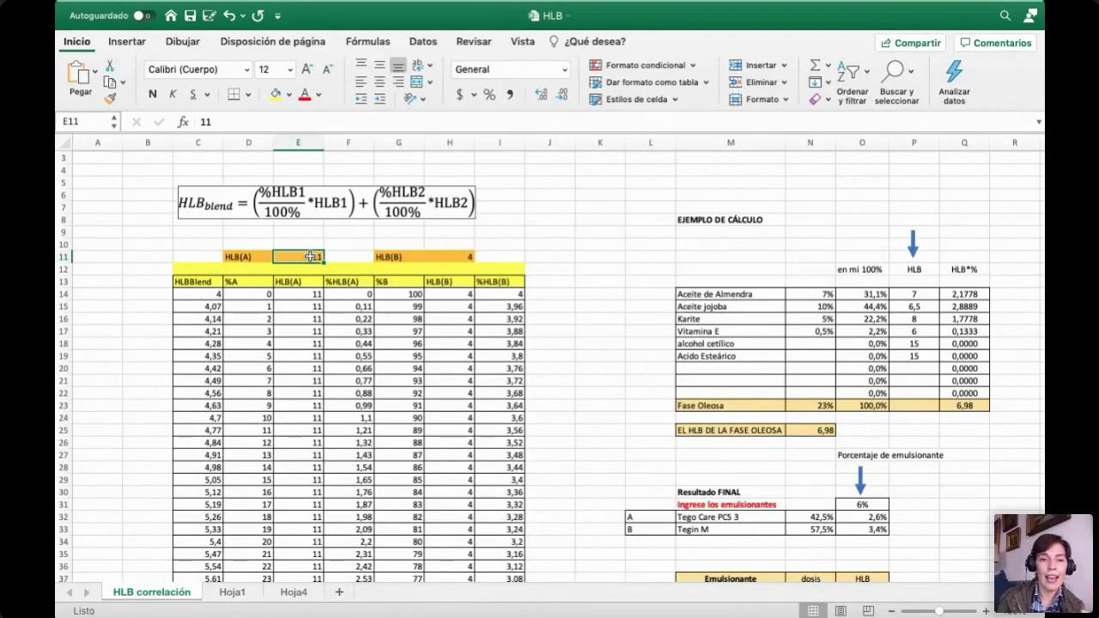
left_click(465, 256)
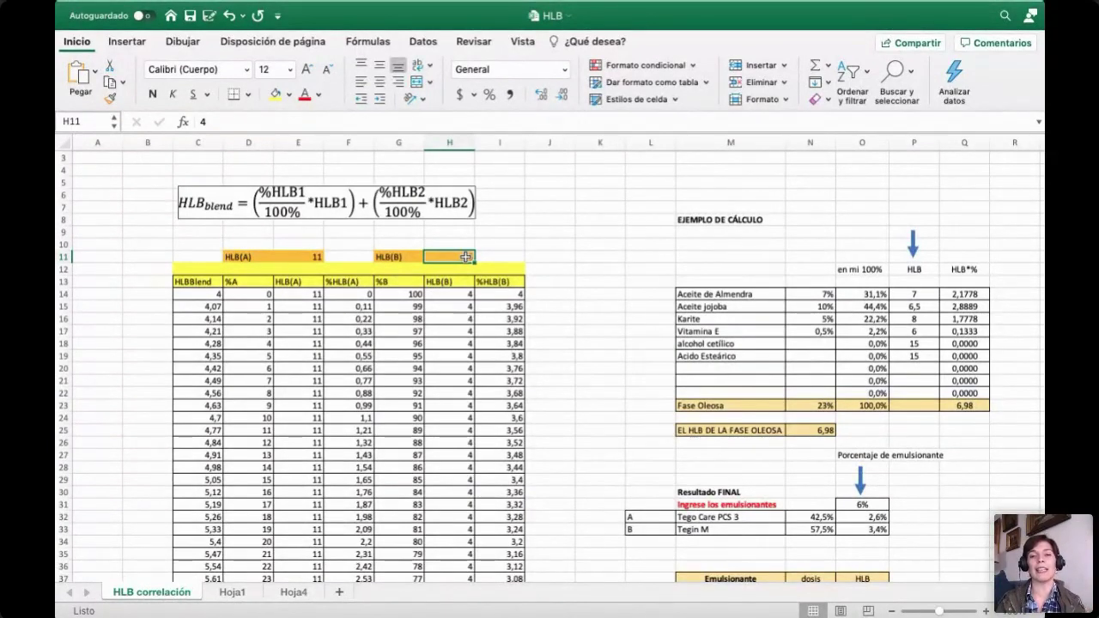
scroll(632, 281, "right", 2)
scroll(632, 281, "up", 1)
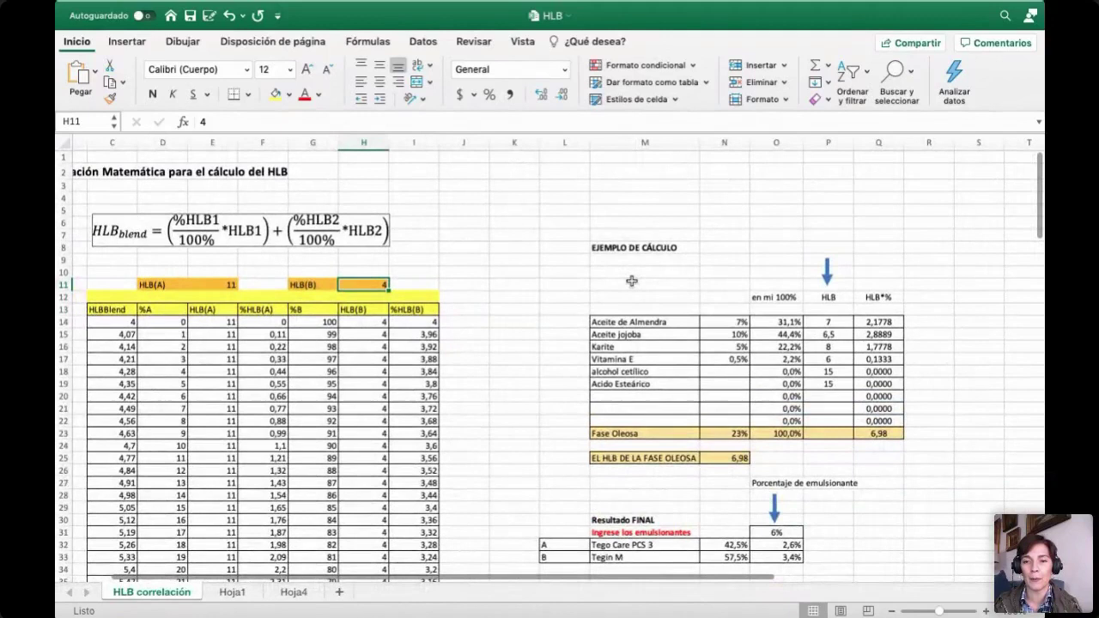
Step: Go through the example's ingredient names and delete alcohol cetílico and Acido Esteárico from M18:M19
left_click(603, 322)
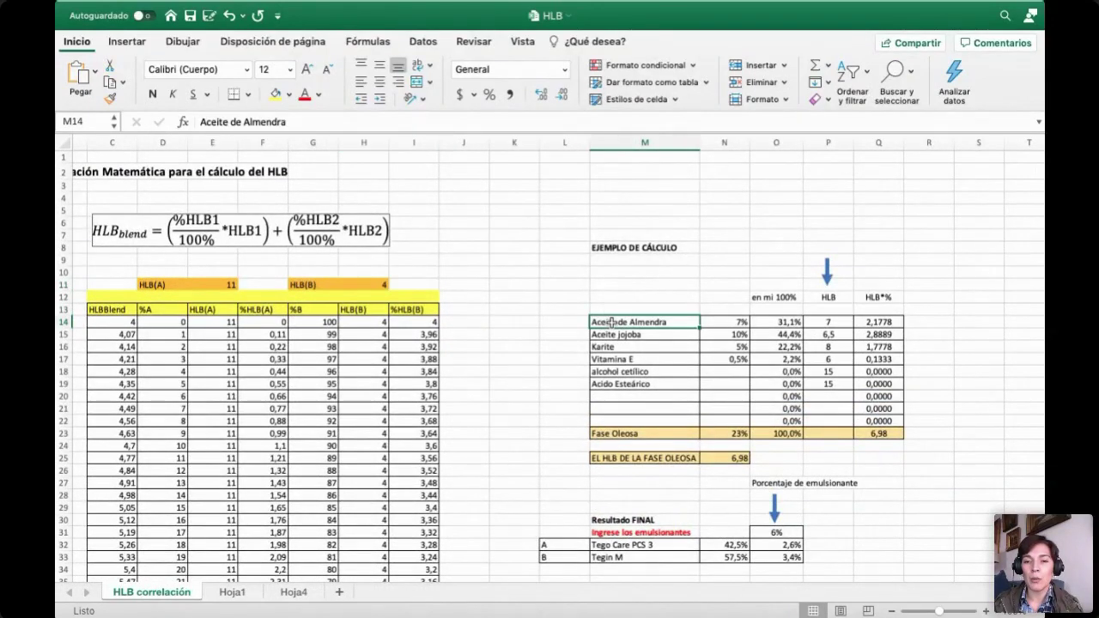
left_click(632, 337)
left_click(630, 347)
left_click(631, 359)
left_click(634, 371)
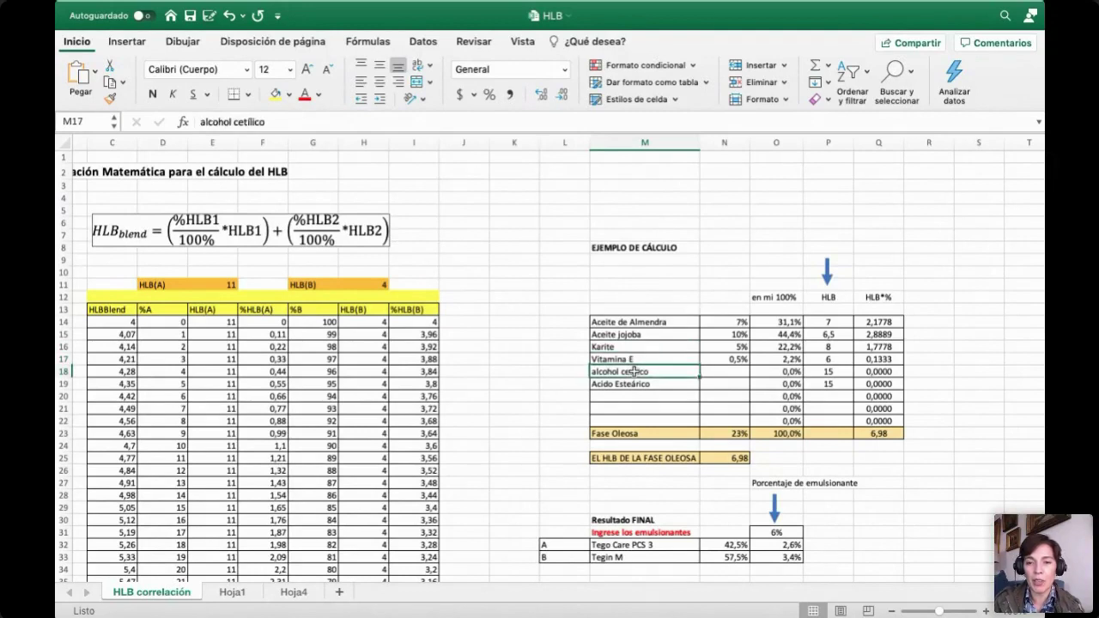
left_click_drag(634, 371, 634, 384)
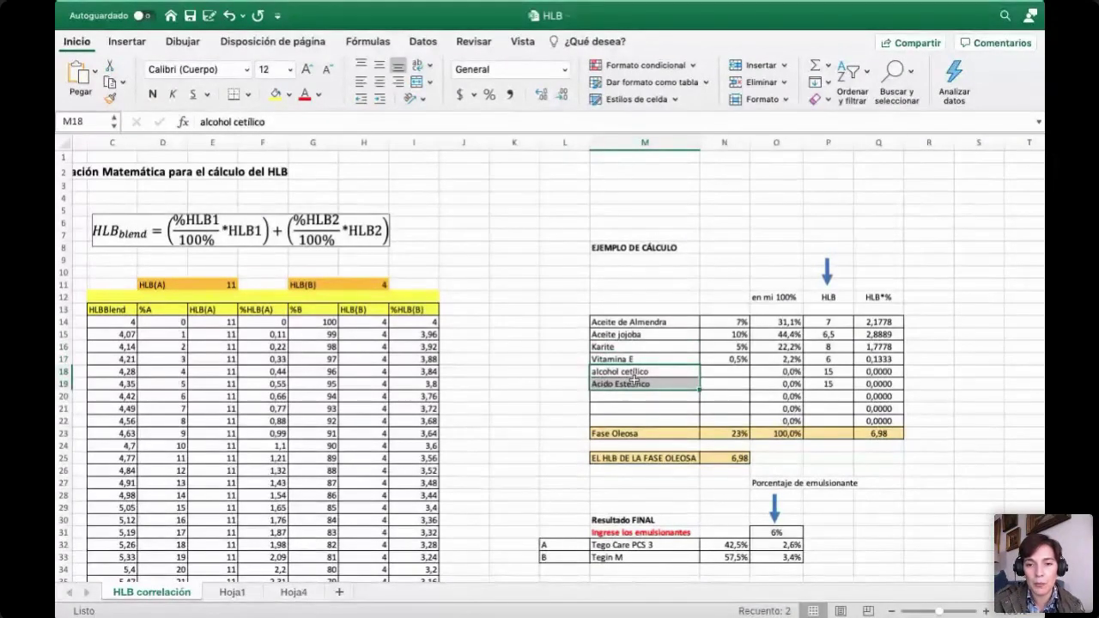
key("Delete")
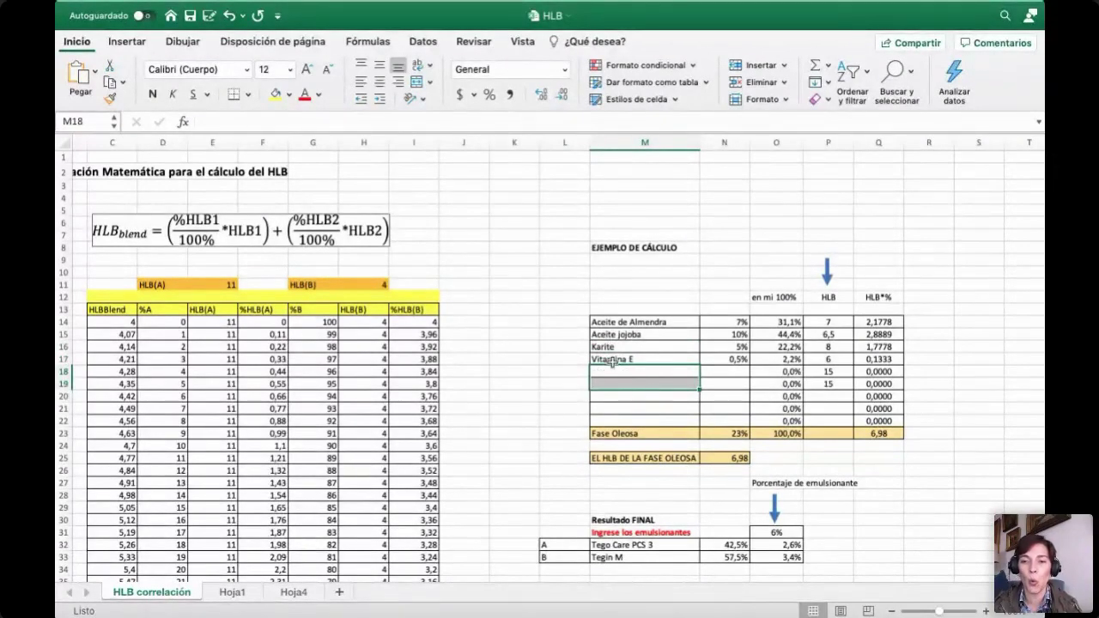
Step: Review the ingredient percentages and Fase Oleosa total, and look through the HLB reference tables for emulsifiers, oils and butters
left_click(713, 323)
left_click(715, 334)
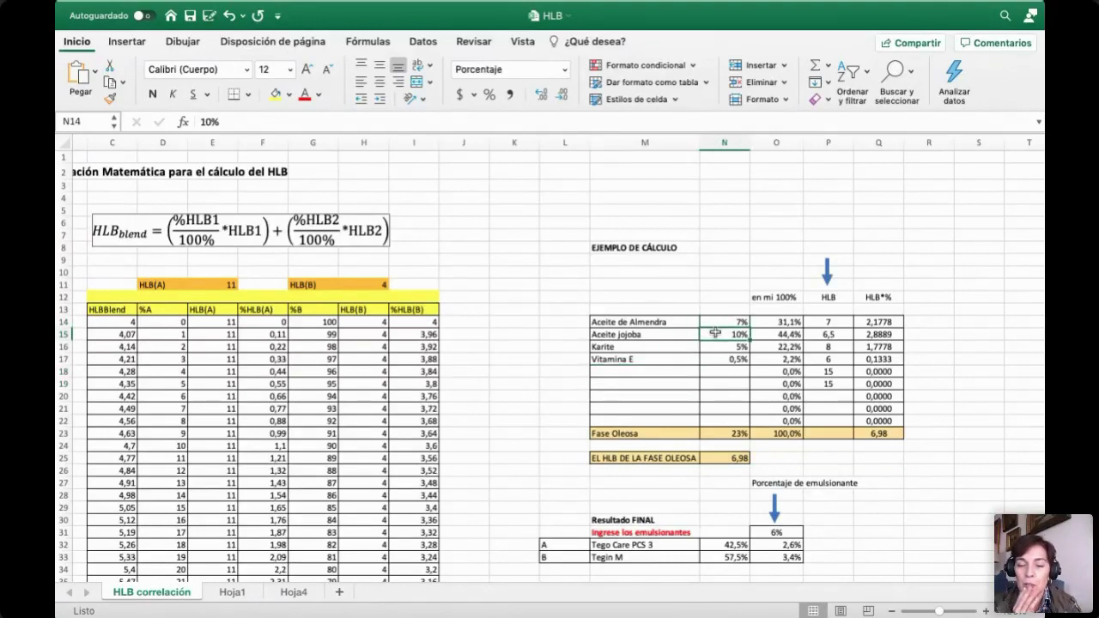
left_click(715, 347)
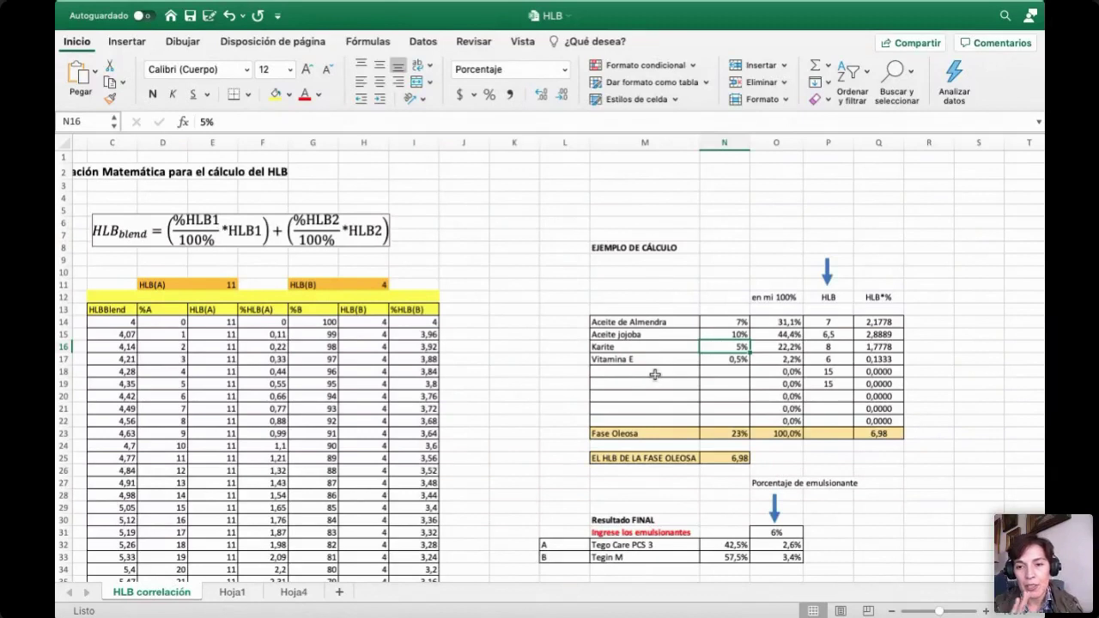
left_click_drag(713, 322, 713, 359)
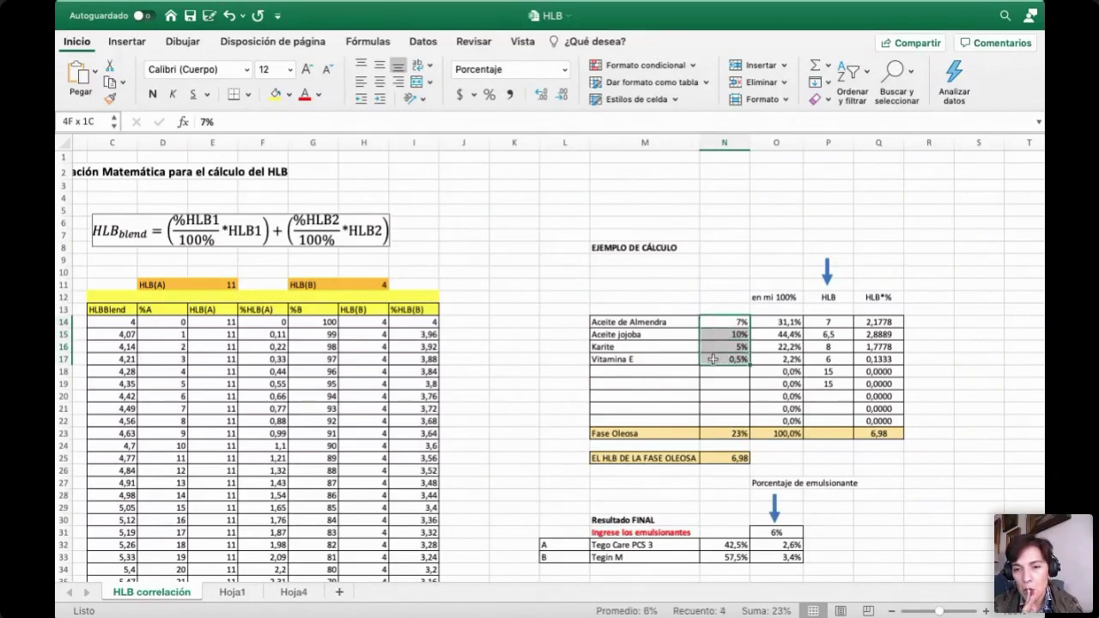
left_click(715, 434)
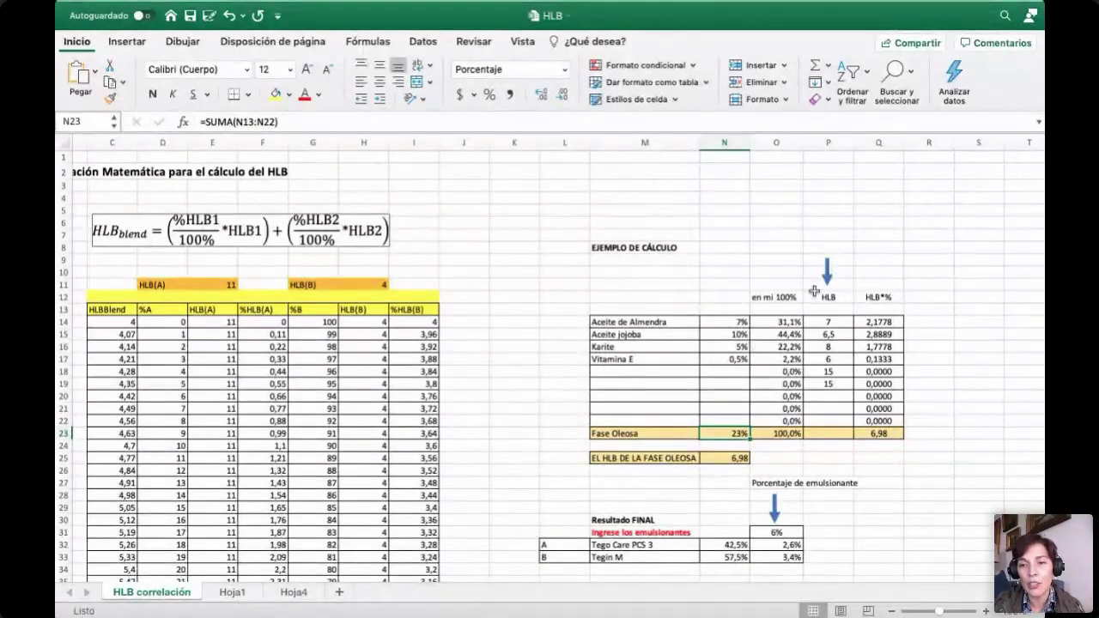
scroll(827, 326, "down", 15)
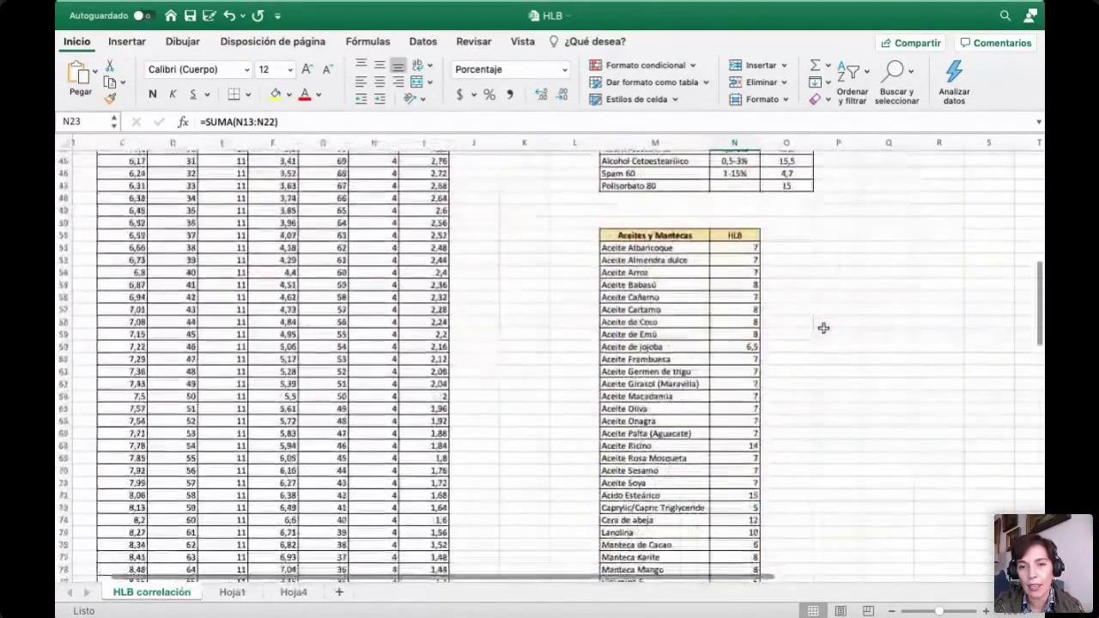
scroll(712, 531, "down", 5)
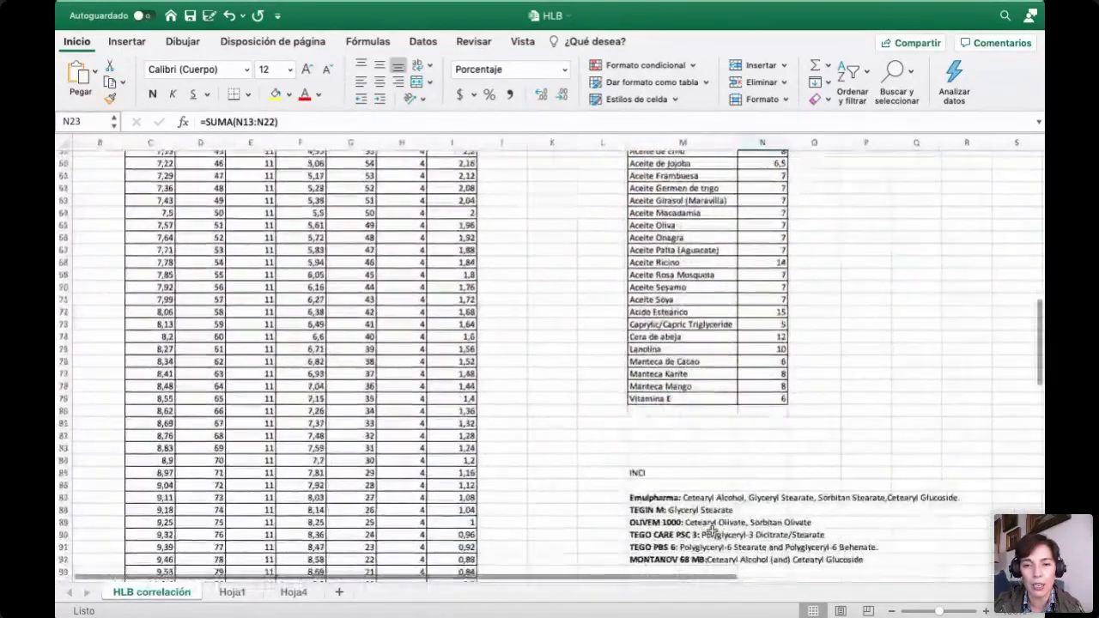
scroll(711, 531, "up", 5)
scroll(676, 305, "up", 10)
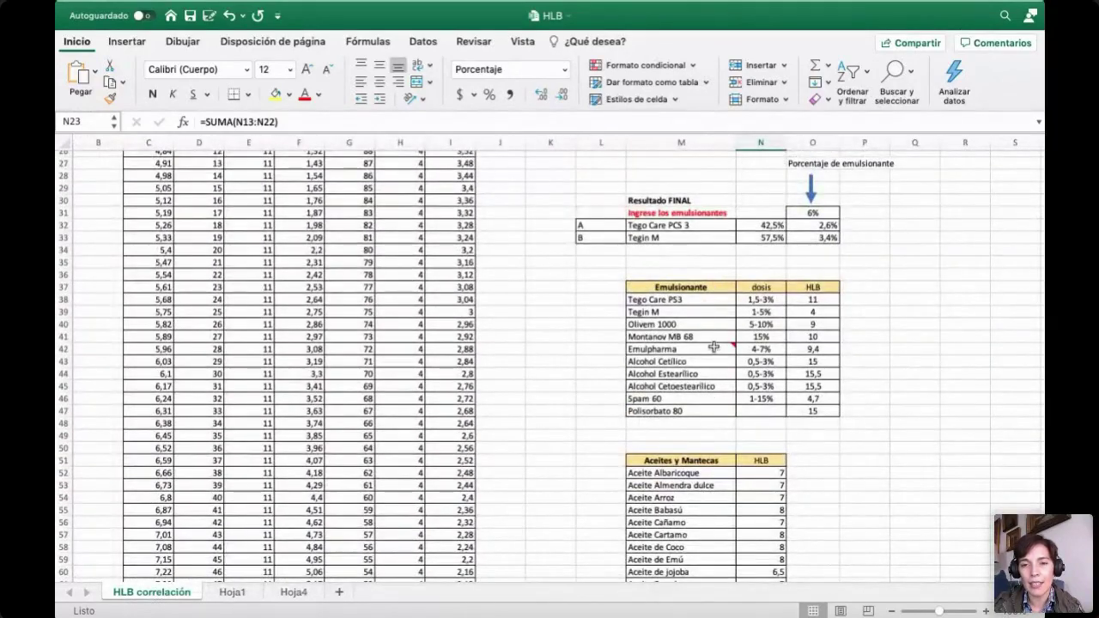
scroll(713, 348, "up", 8)
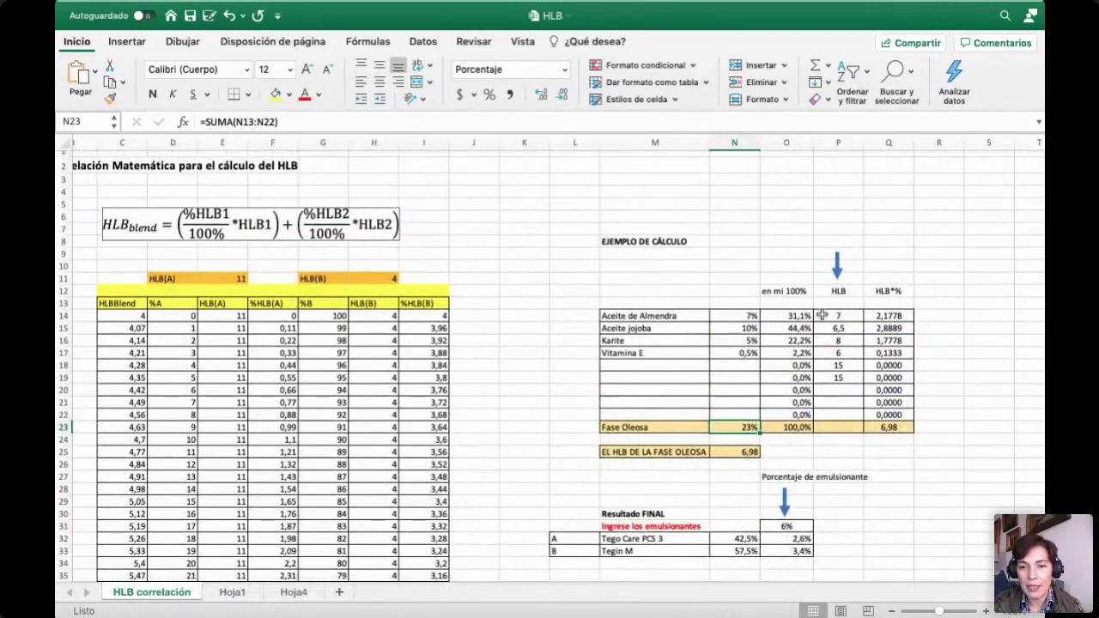
Step: Check the HLB values of the four remaining ingredients and clear those in the two unnamed rows, P18:P19
left_click(821, 315)
left_click(823, 327)
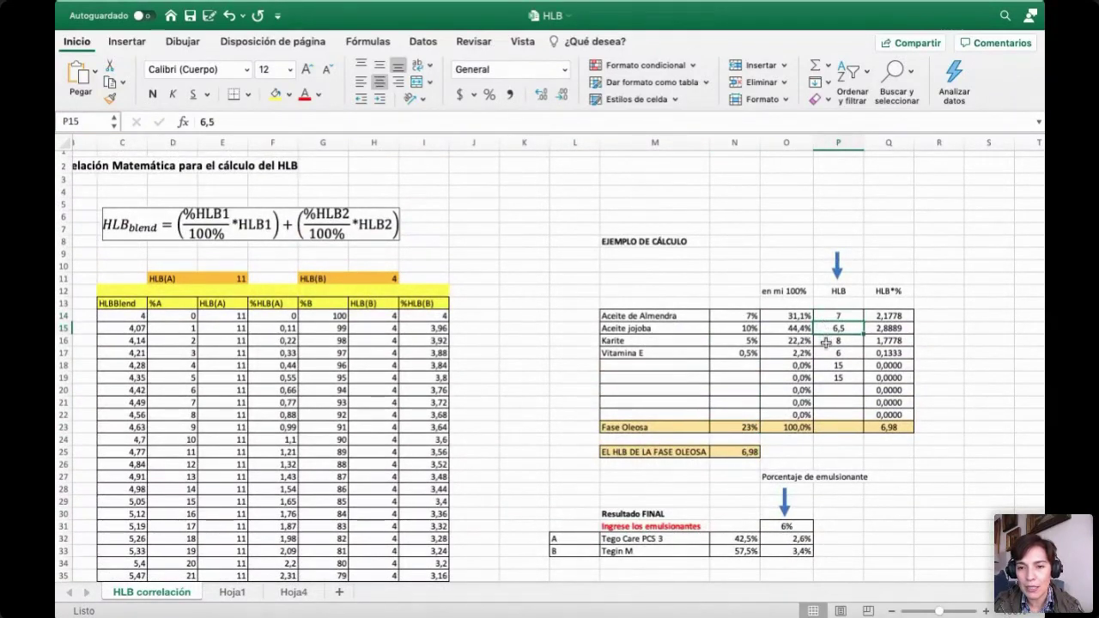
left_click(825, 344)
left_click(824, 354)
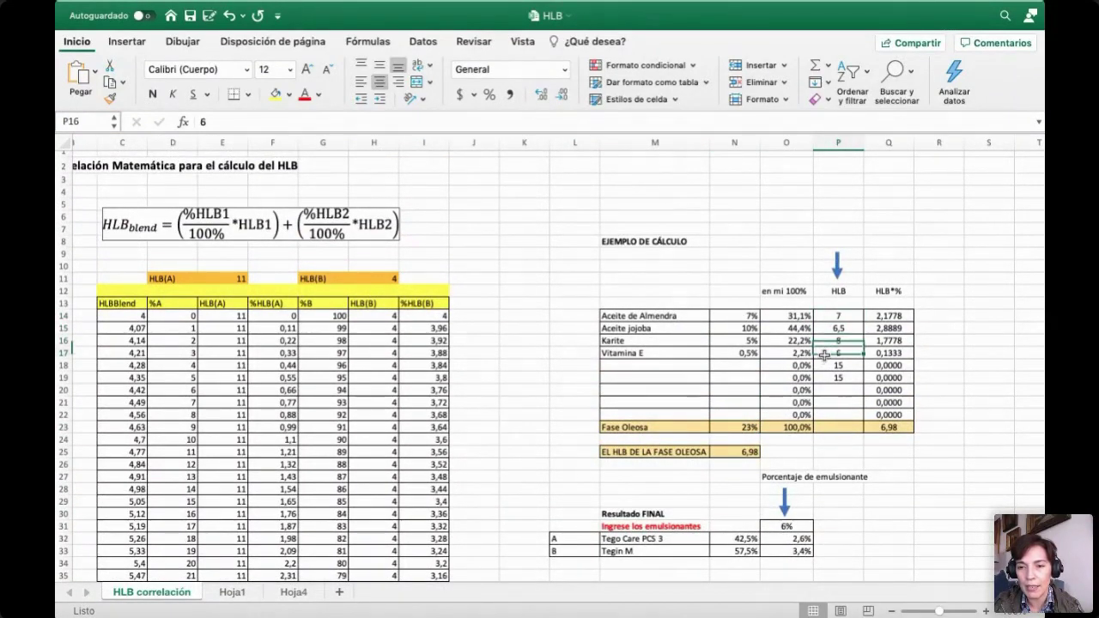
left_click_drag(824, 365, 825, 377)
key("Delete")
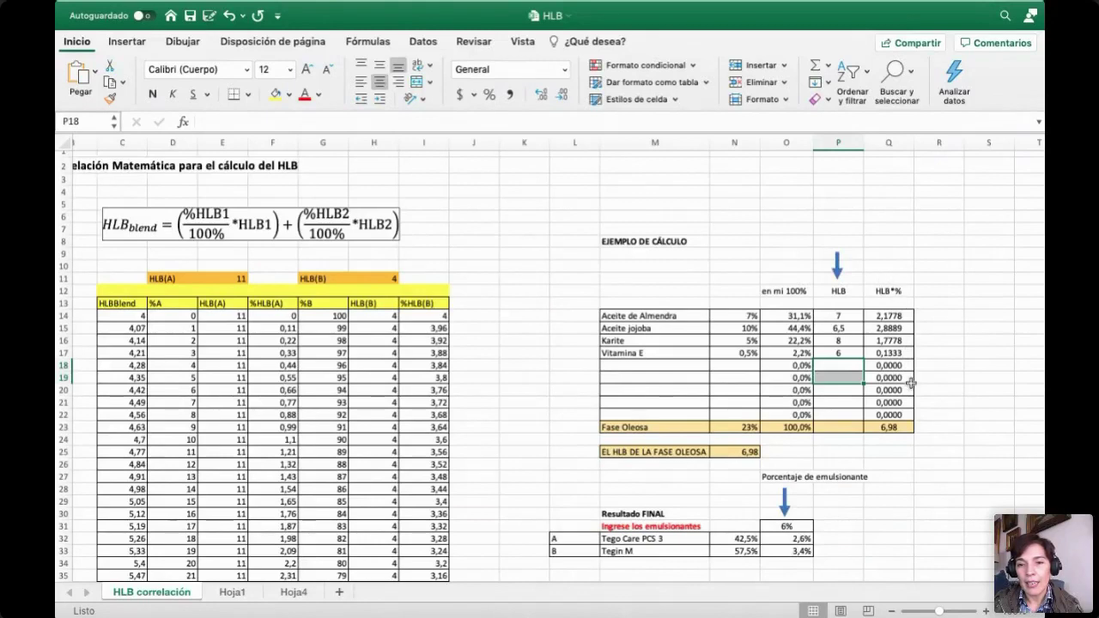
Step: Examine the oil phase's resulting HLB and compare it with the HLB values of the emulsifiers Tego Care PS3 and Tegin M
left_click(883, 428)
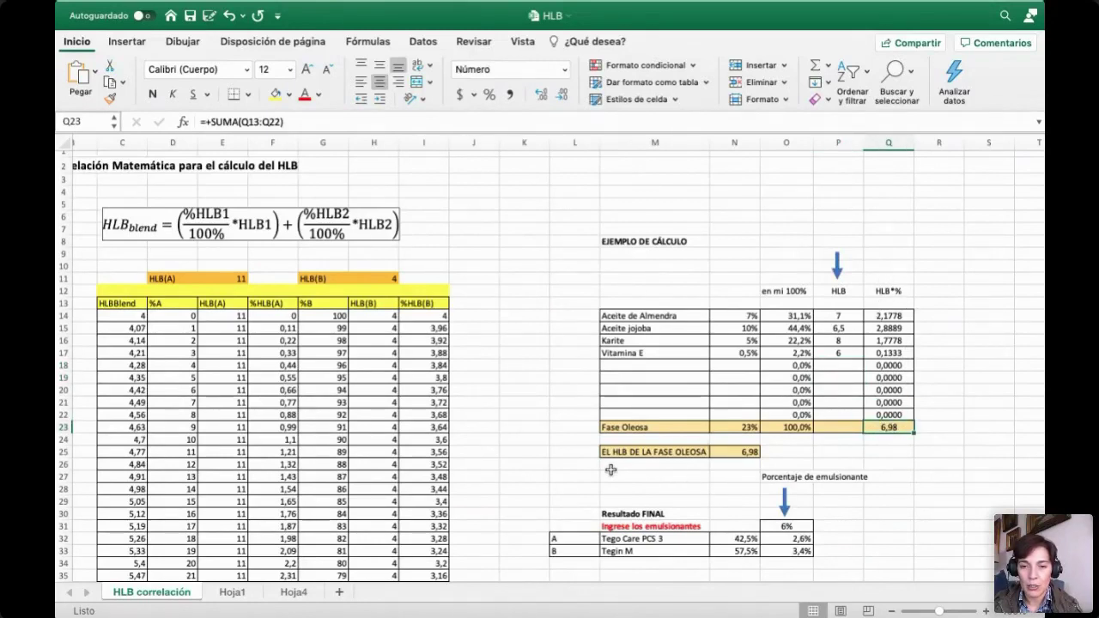
left_click(747, 453)
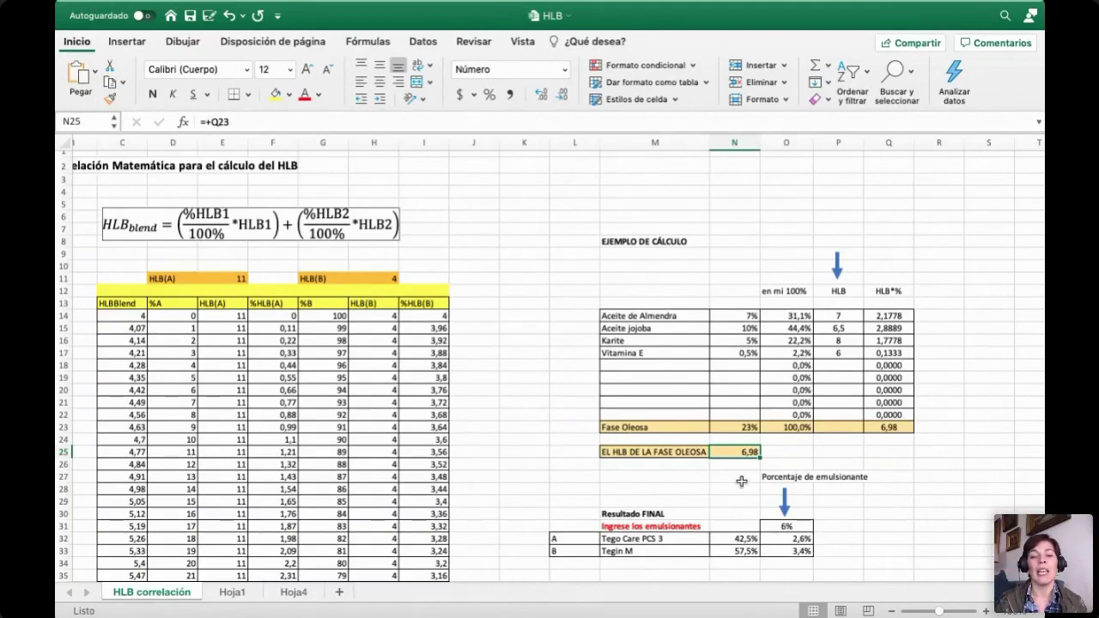
scroll(741, 481, "down", 10)
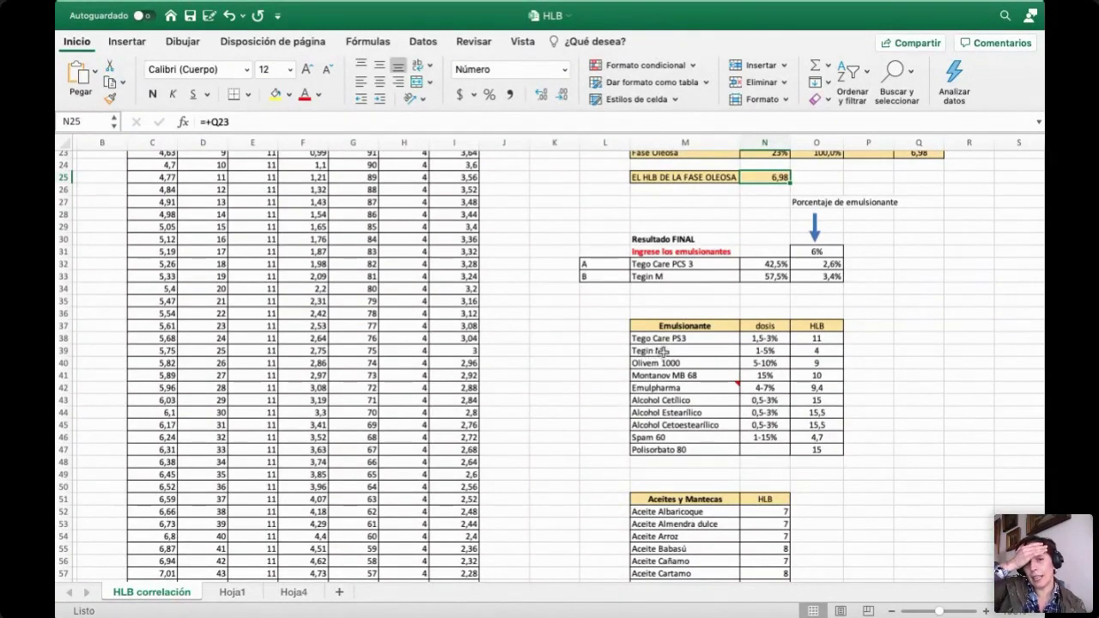
left_click(800, 351)
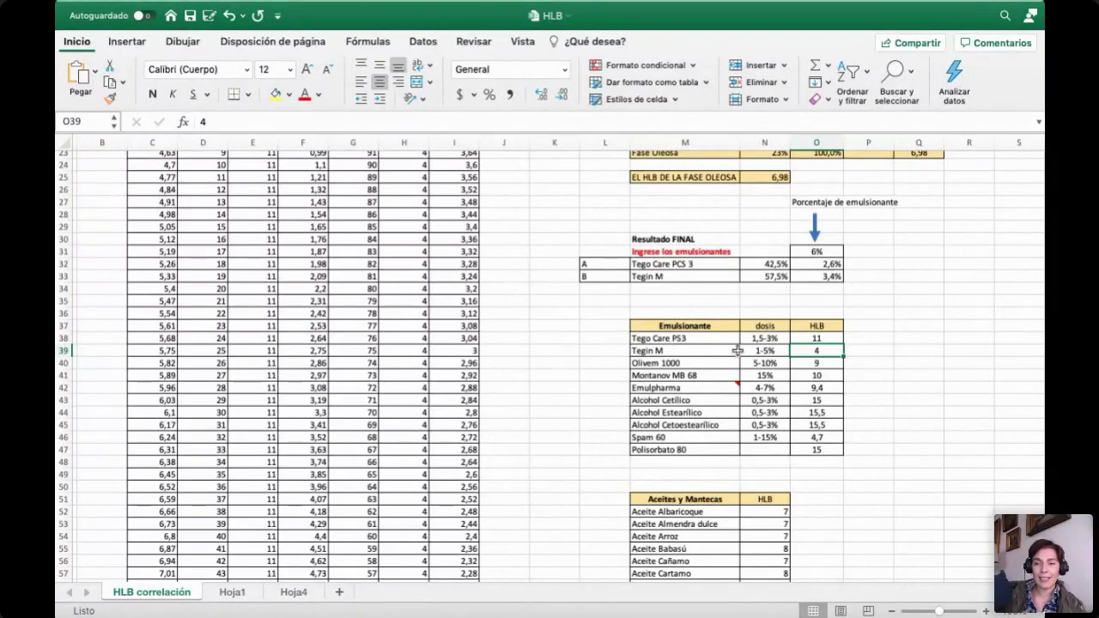
left_click(677, 339)
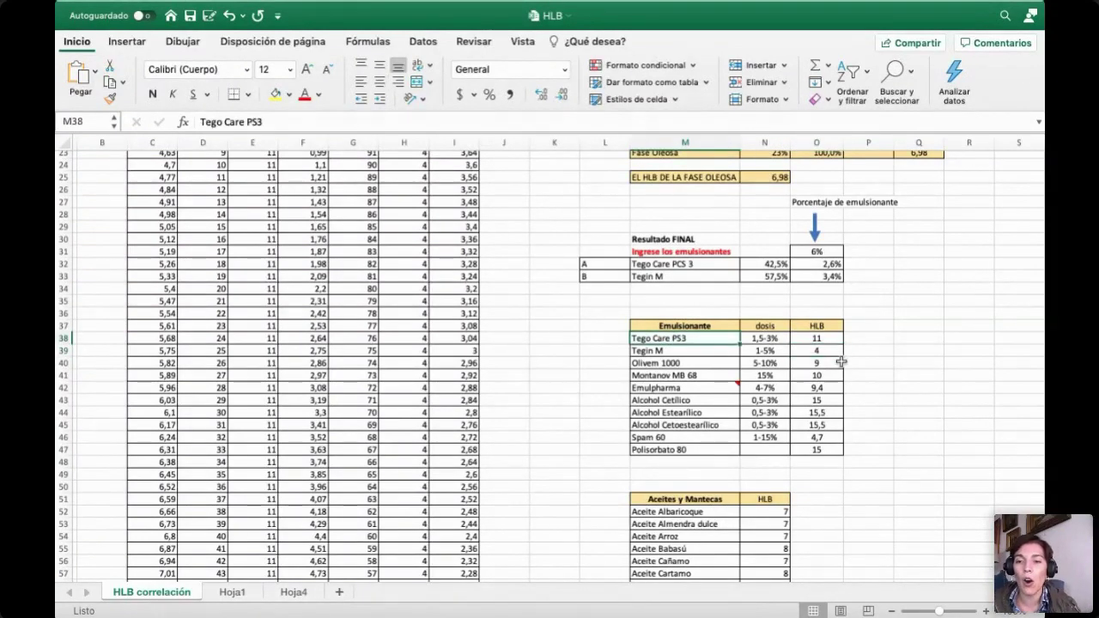
left_click(818, 339)
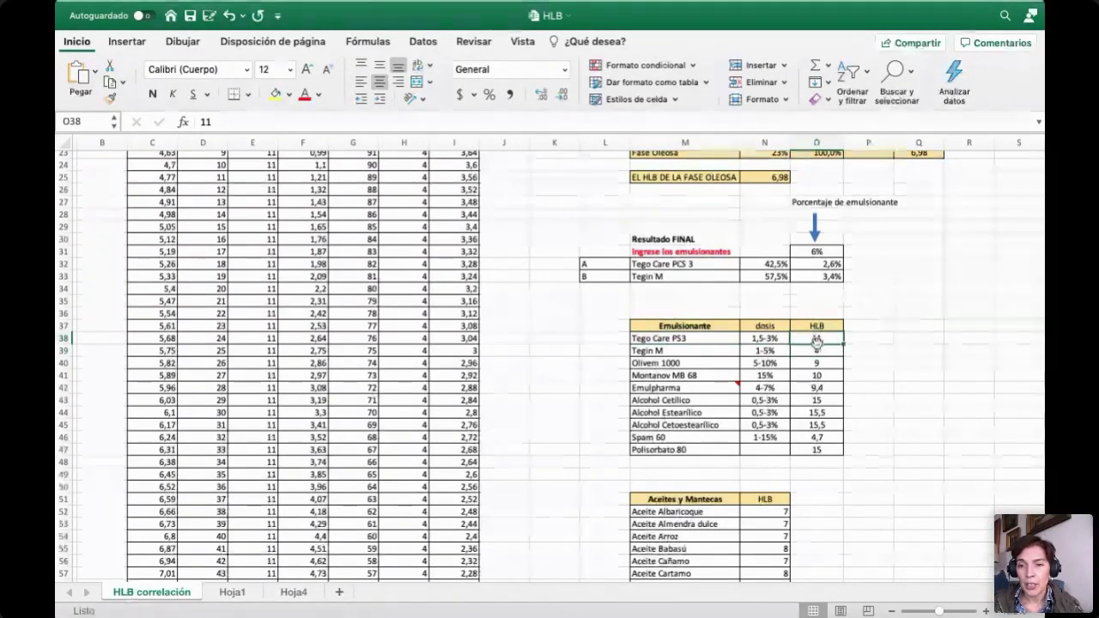
left_click_drag(730, 339, 800, 354)
scroll(801, 354, "up", 3)
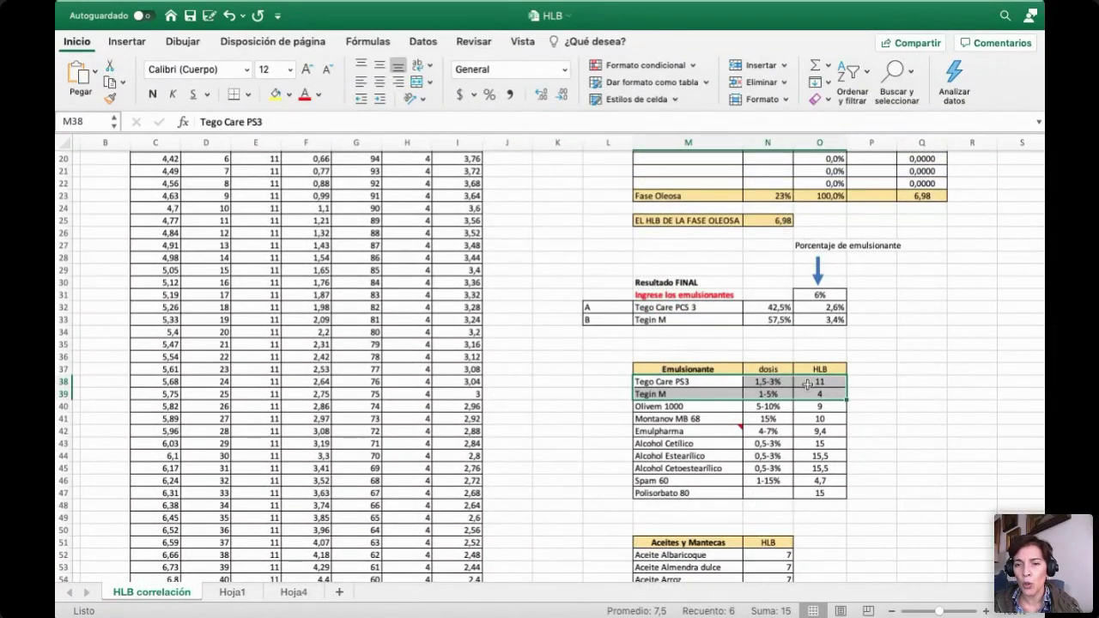
left_click(819, 380)
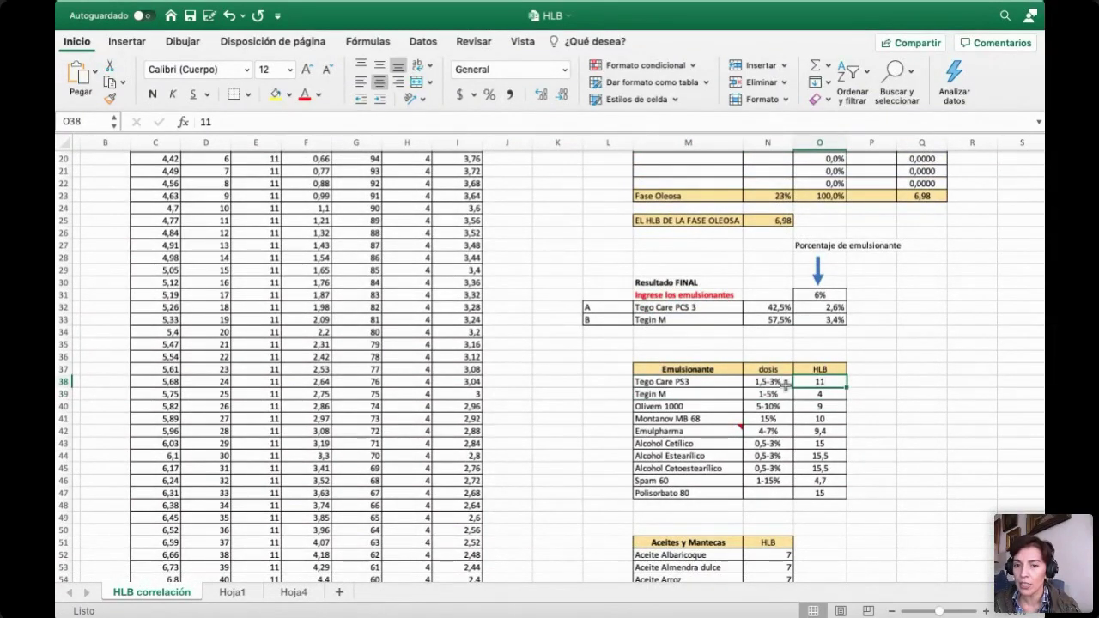
left_click(819, 394)
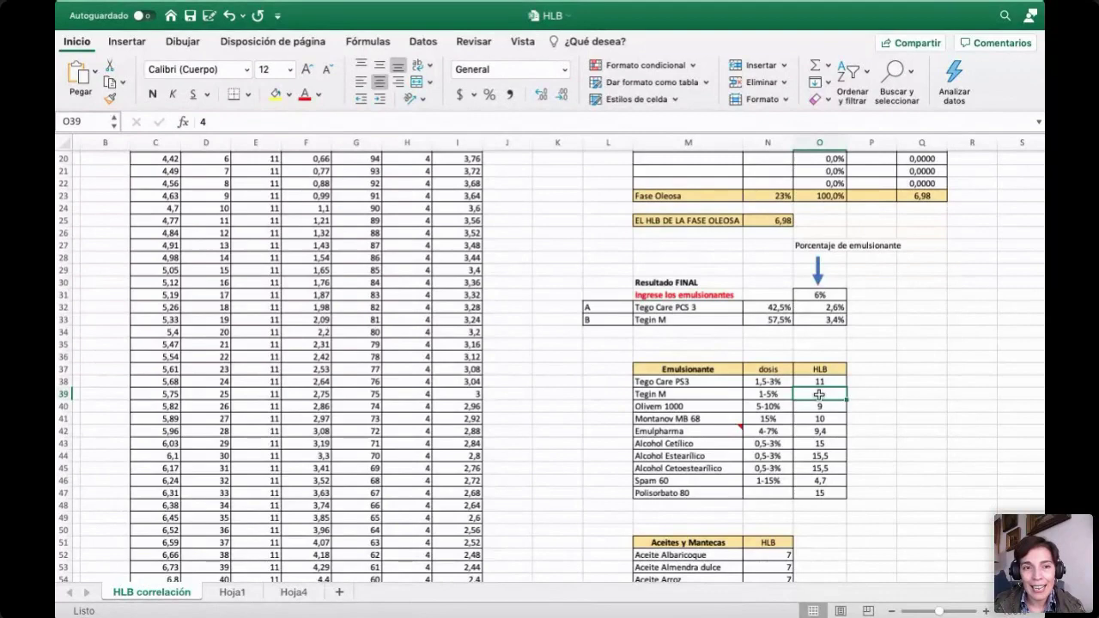
Step: Clear the HLB(A) cell E11 and enter 11 as the HLB of emulsifier A
scroll(820, 394, "up", 5)
scroll(820, 394, "left", 1)
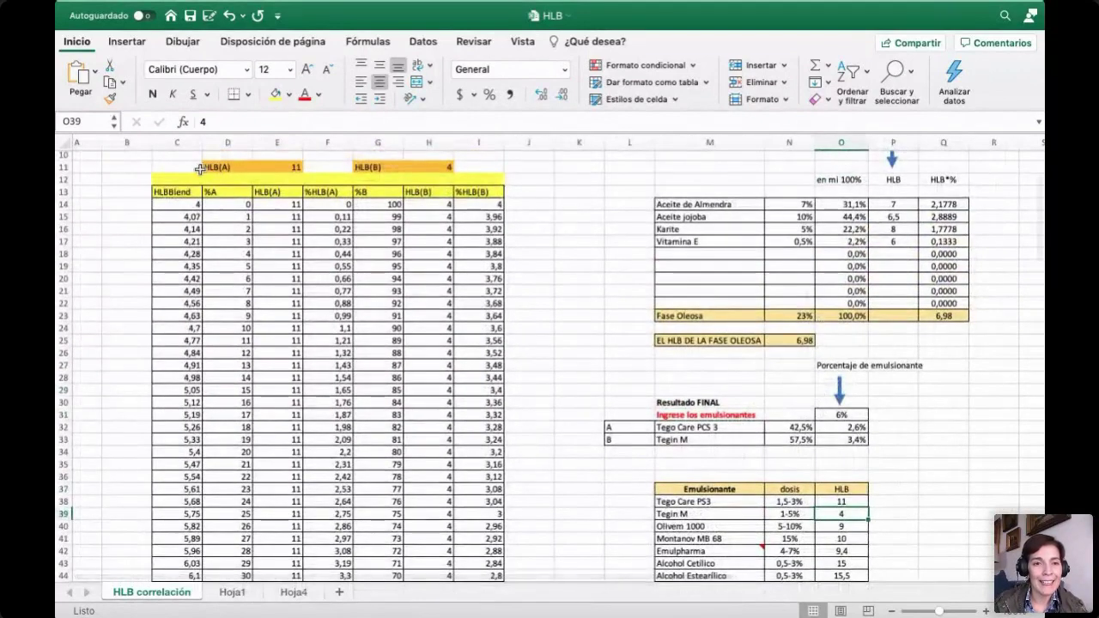
left_click(279, 167)
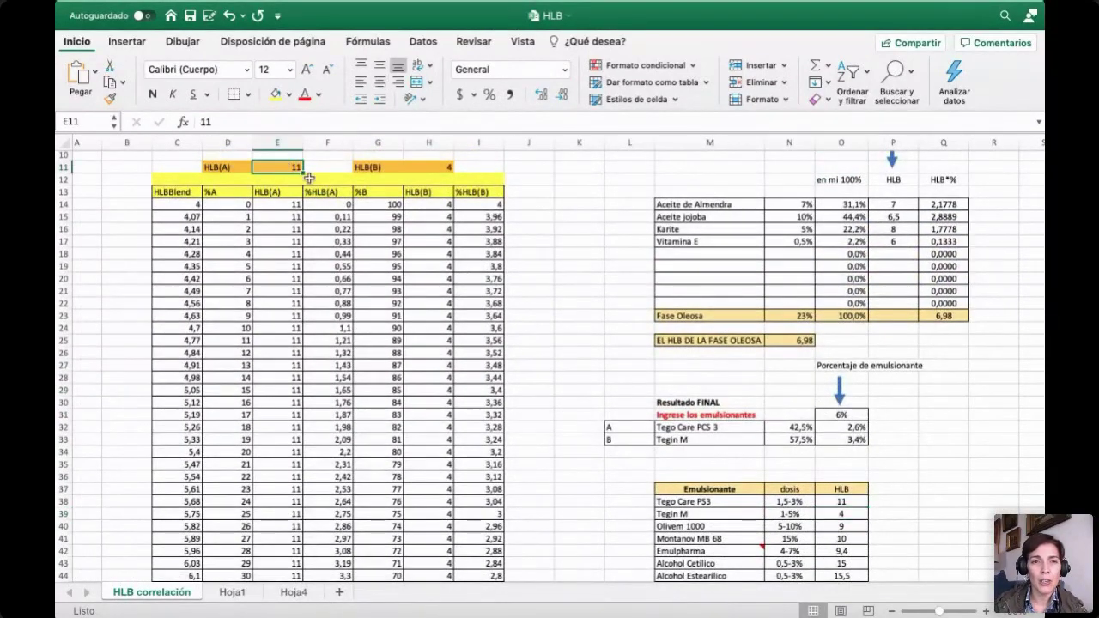
key("Delete")
type("11")
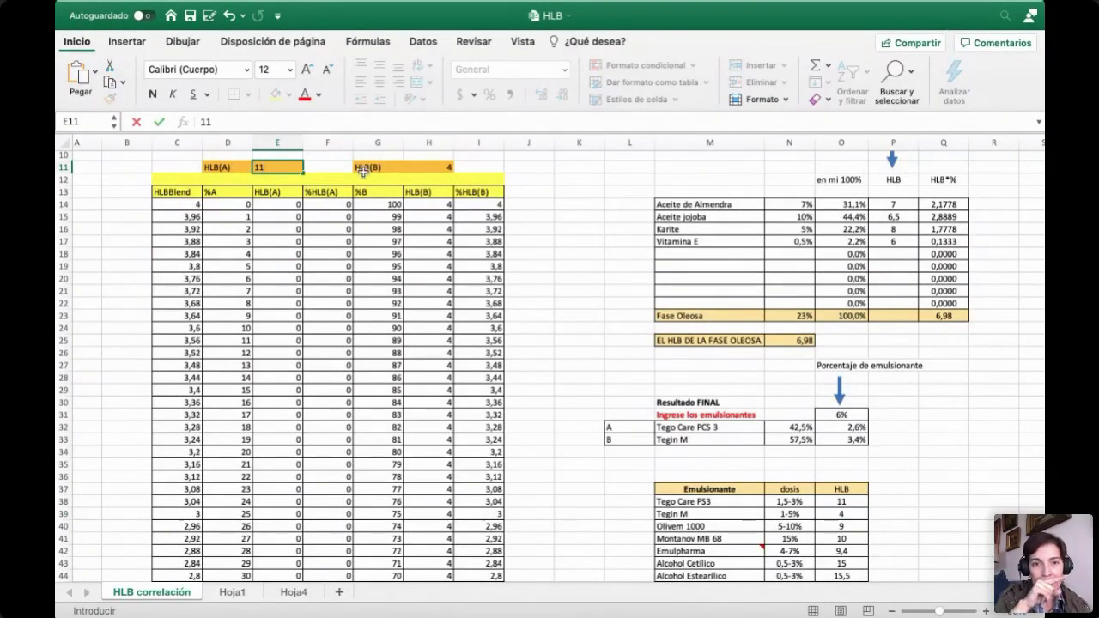
left_click(429, 166)
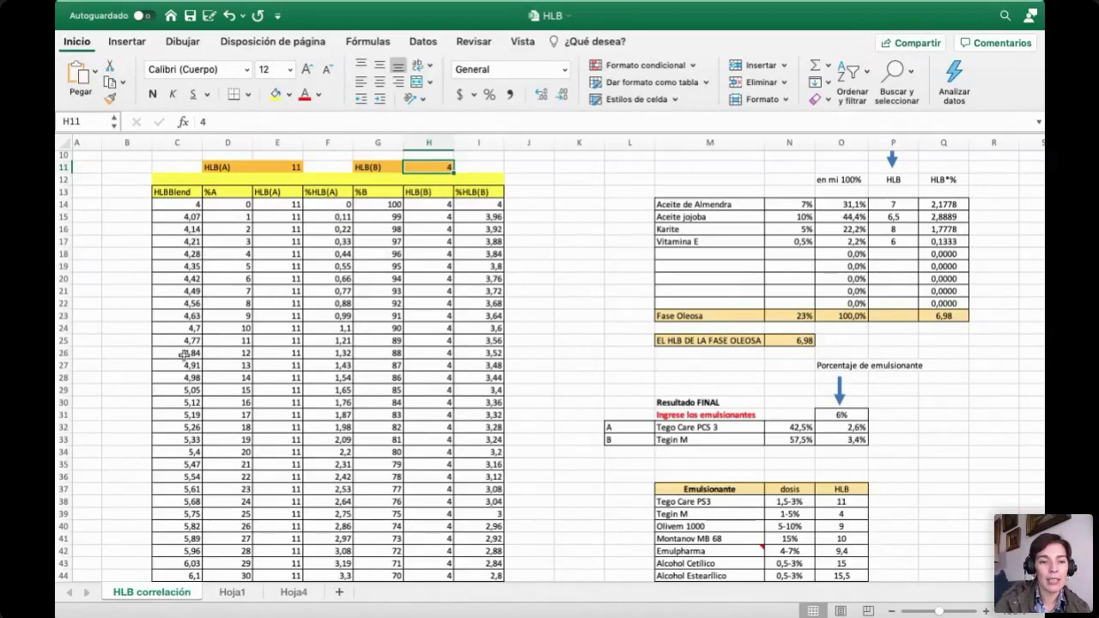
Step: Find the HLBBlend value closest to the oil phase's HLB and fill its whole row, row 56, with yellow
scroll(183, 354, "up", 2)
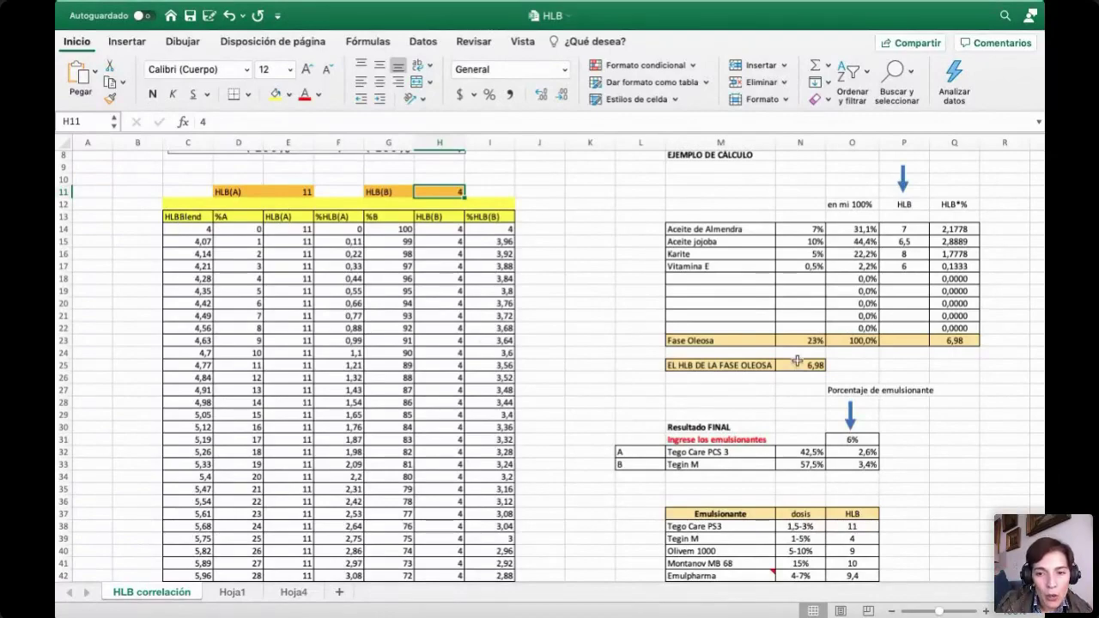
scroll(172, 447, "down", 1)
scroll(172, 450, "down", 5)
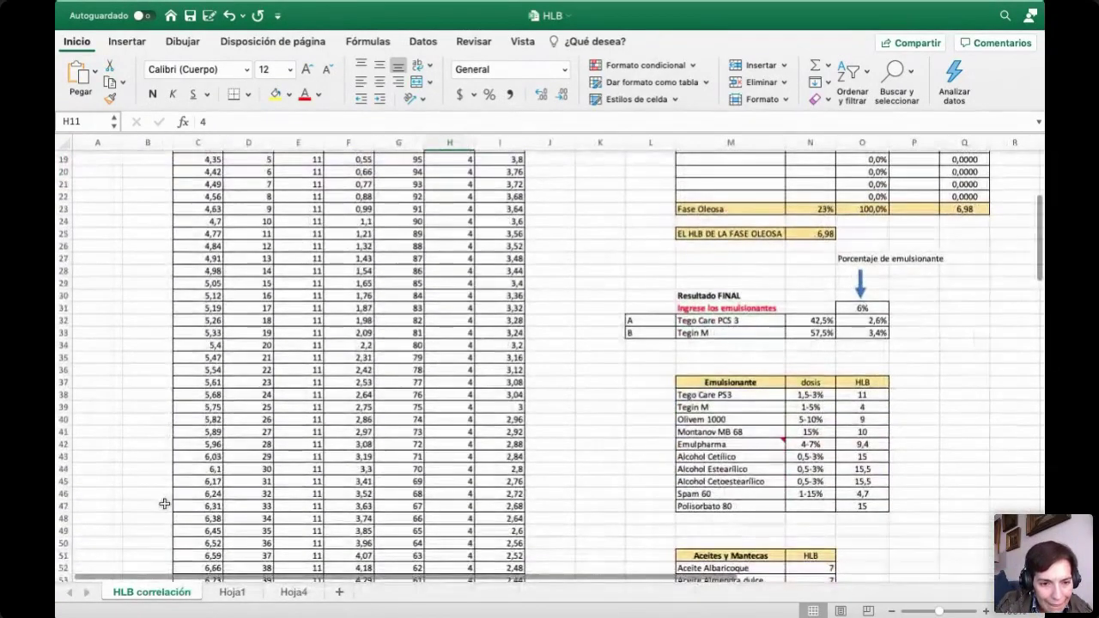
scroll(190, 537, "down", 3)
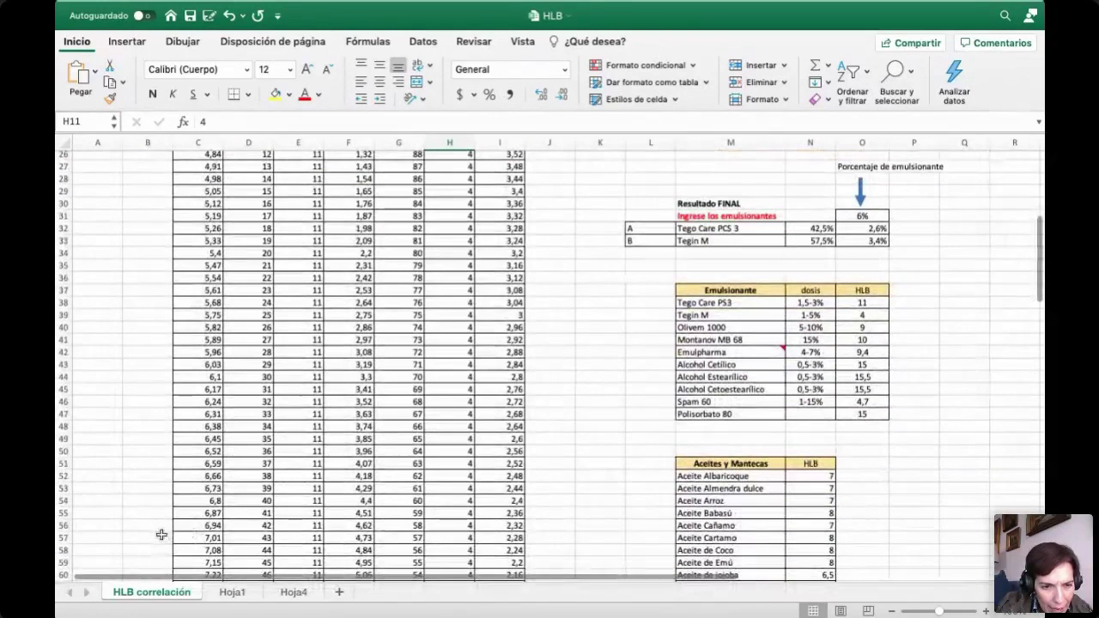
left_click(61, 523)
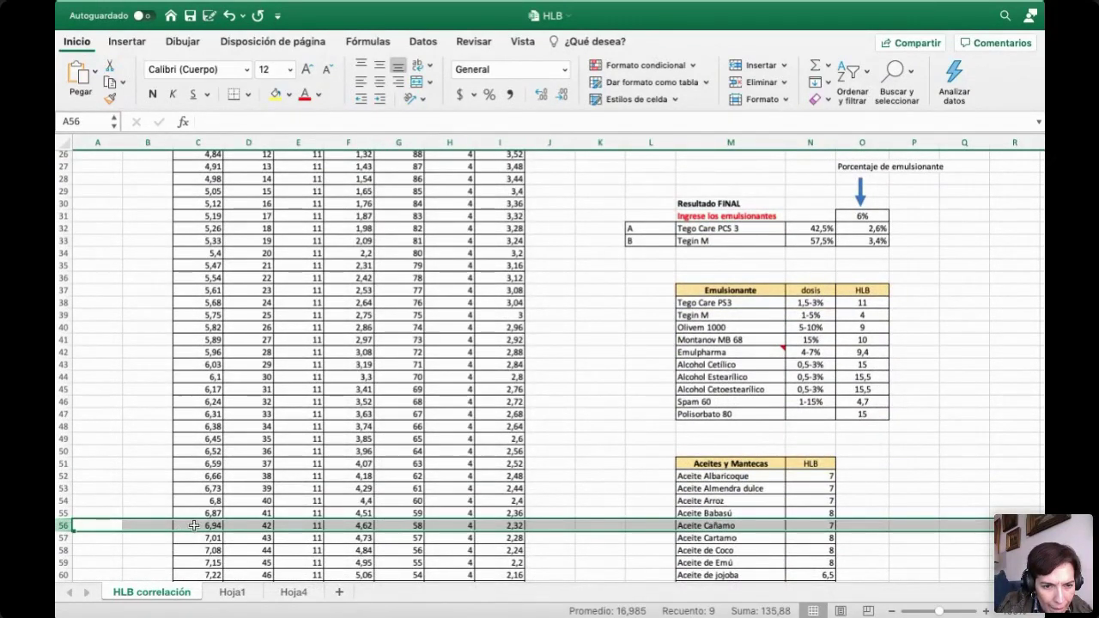
left_click(65, 537)
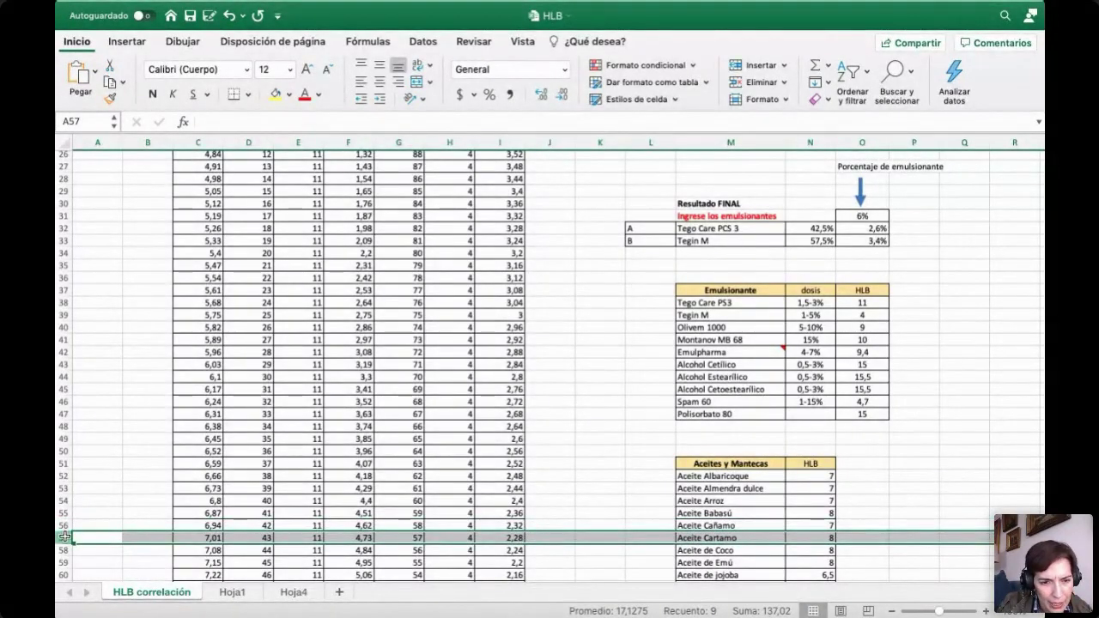
left_click(62, 525)
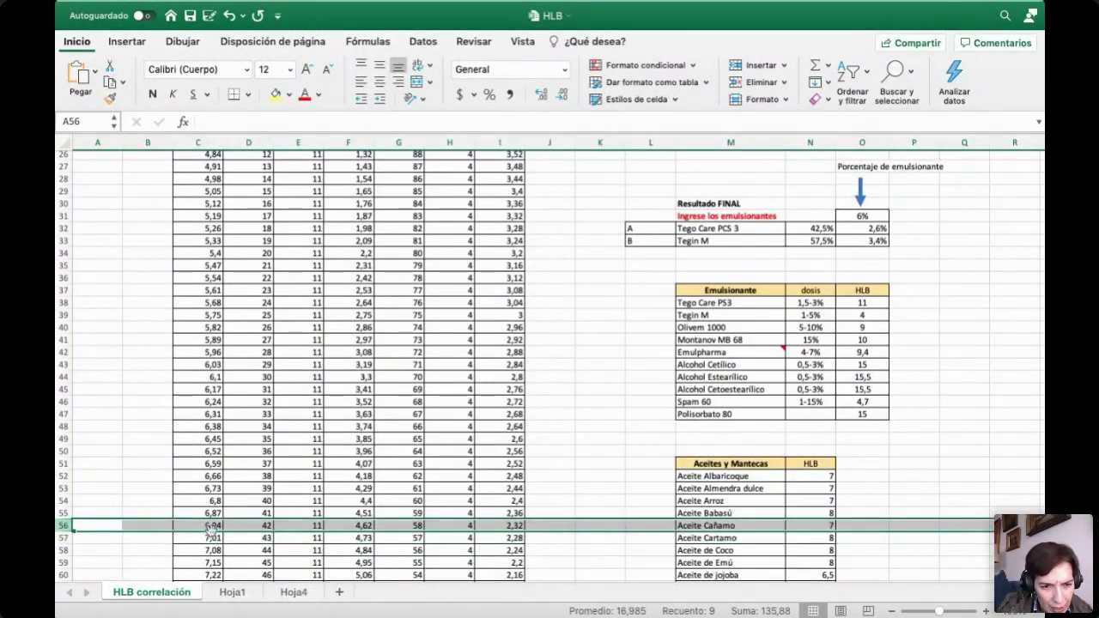
left_click(274, 94)
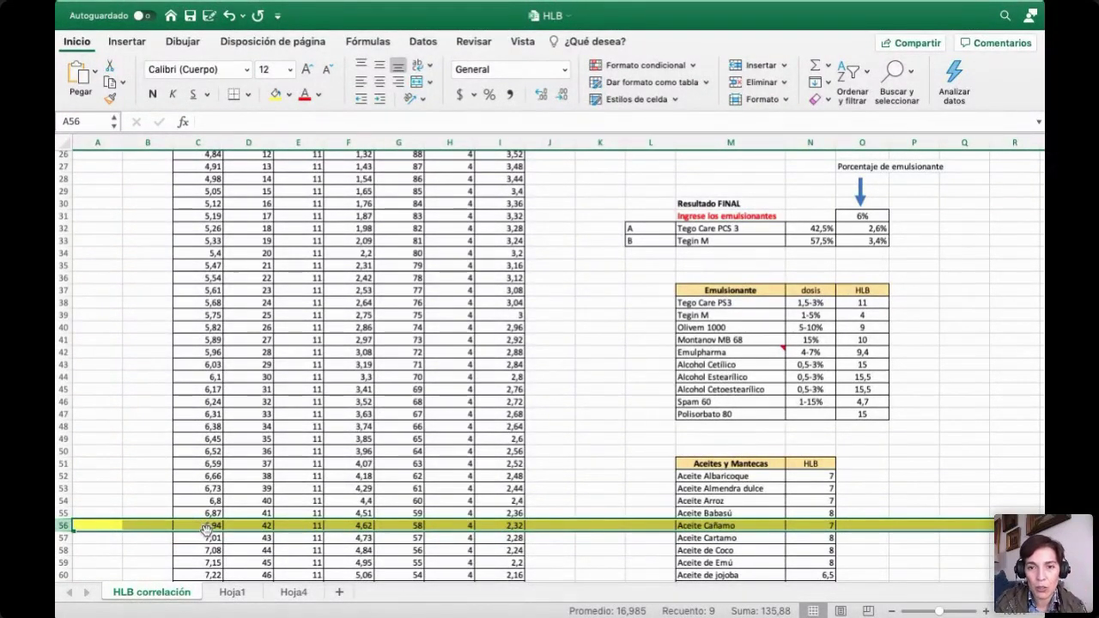
Step: Compare the highlighted blend row with the oil phase's HLB, and read the %A and %B equations below the correlation table
scroll(816, 258, "up", 5)
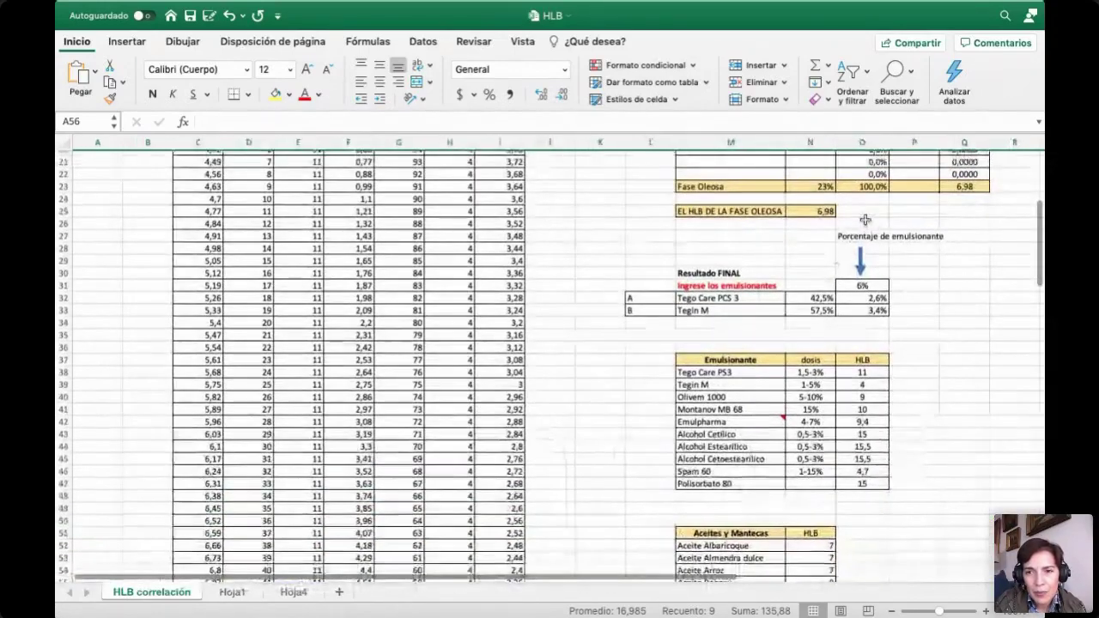
scroll(636, 369, "down", 6)
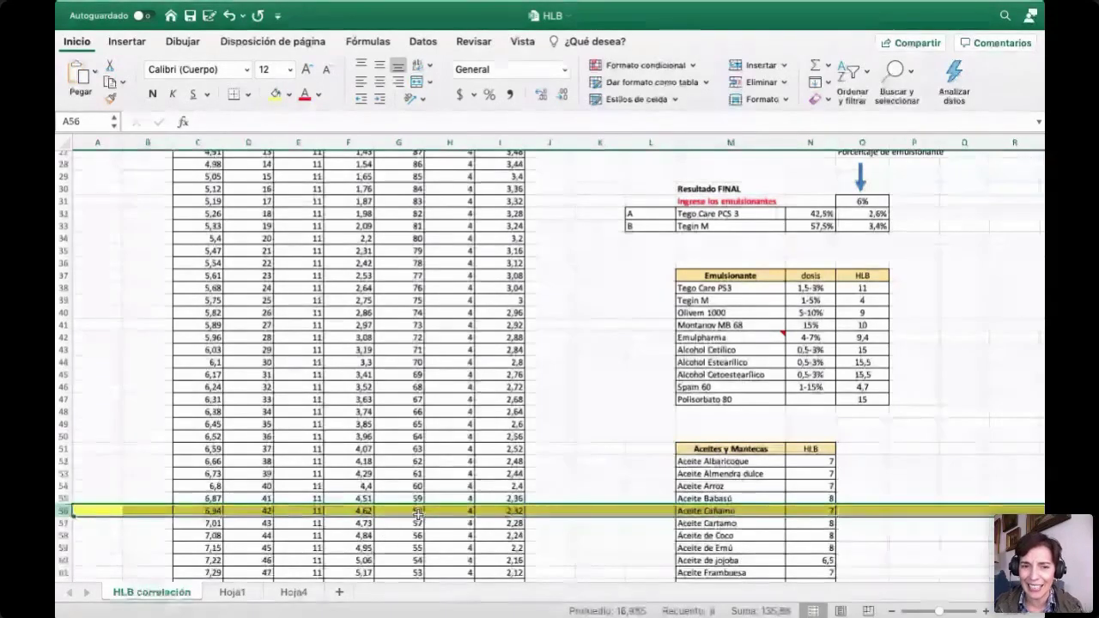
scroll(418, 512, "down", 4)
scroll(418, 512, "down", 2)
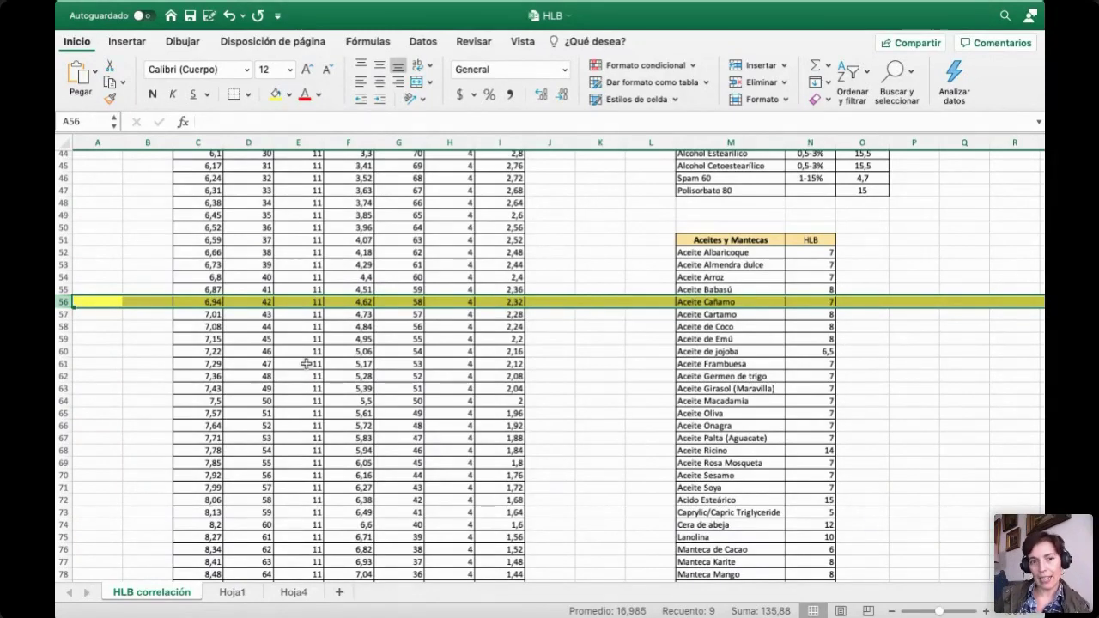
scroll(306, 364, "down", 7)
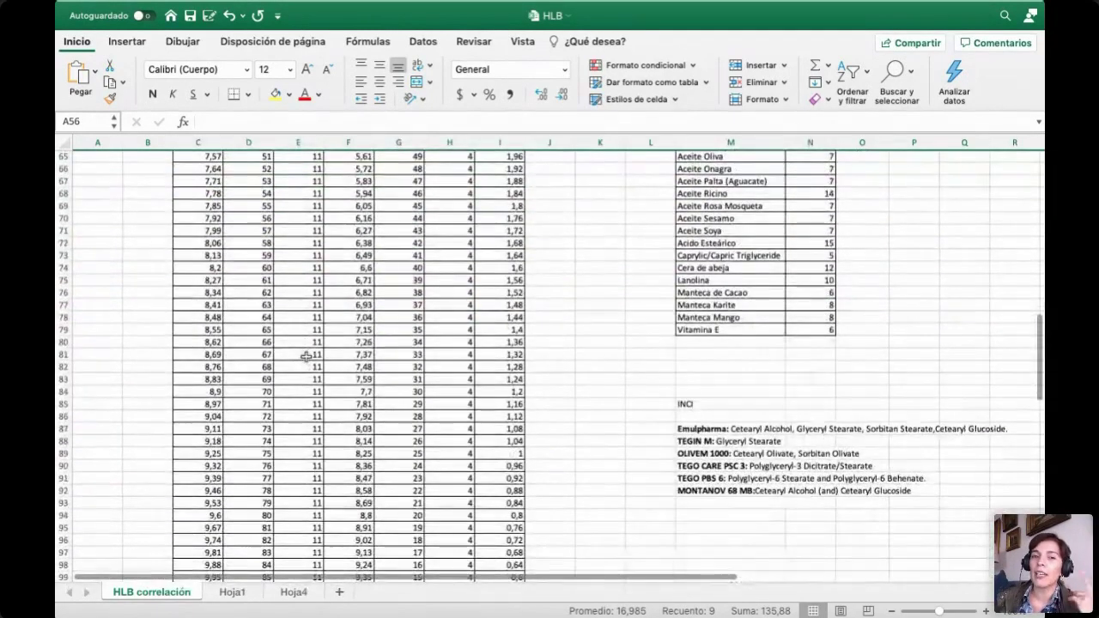
scroll(306, 356, "down", 13)
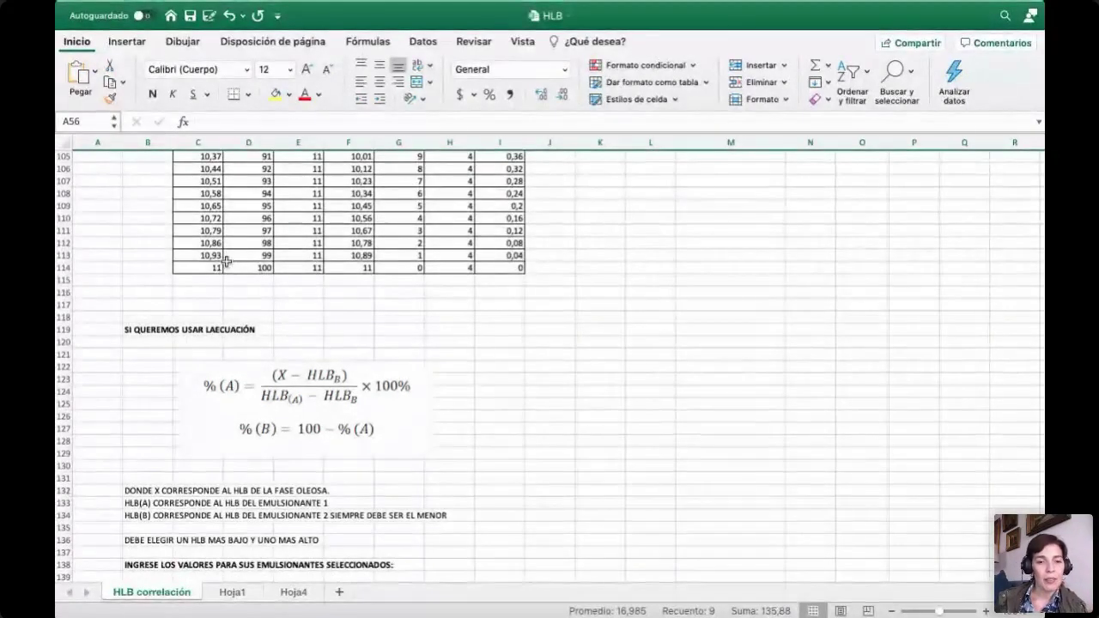
scroll(226, 258, "down", 2)
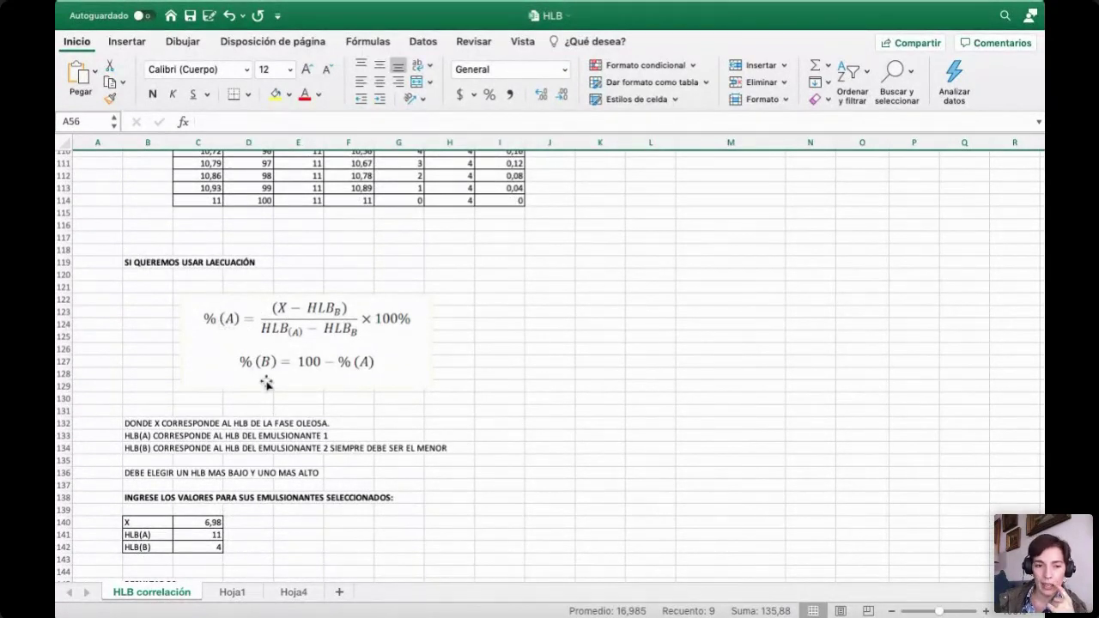
scroll(266, 384, "down", 3)
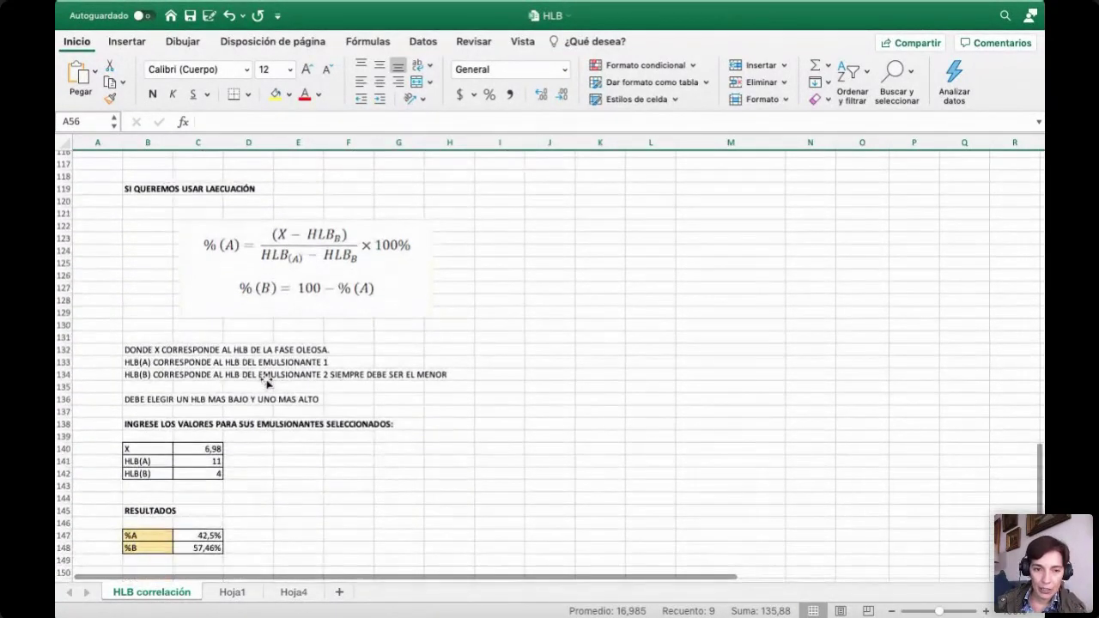
scroll(266, 384, "down", 3)
left_click(165, 375)
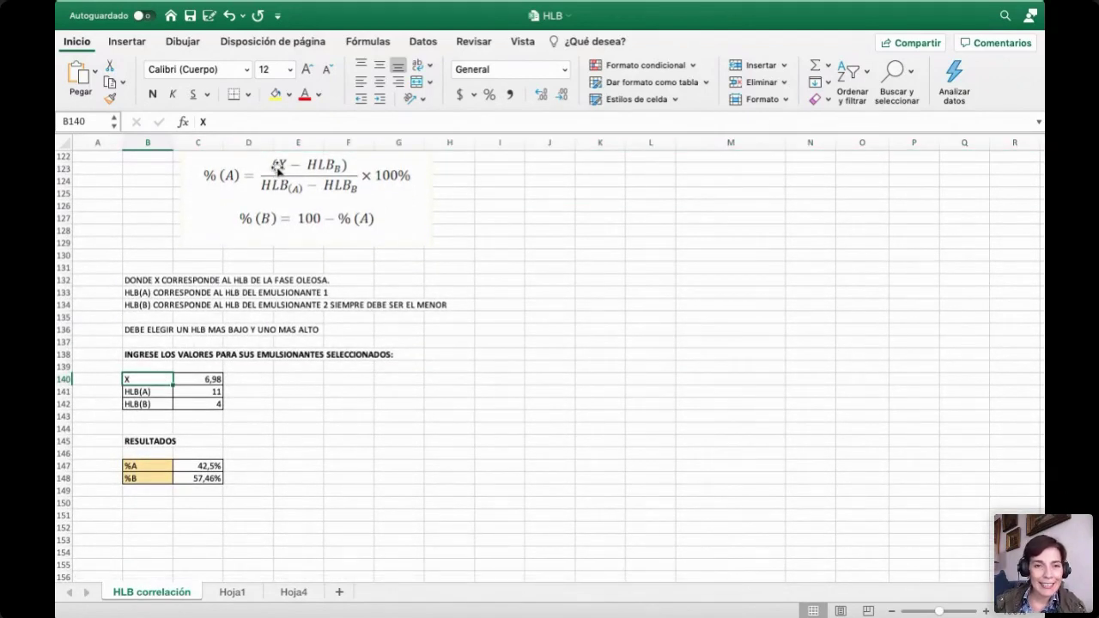
Step: Examine the equation's X, HLB(A) and HLB(B) inputs in C140:C142 and the %A result formula in C147
scroll(344, 285, "up", 20)
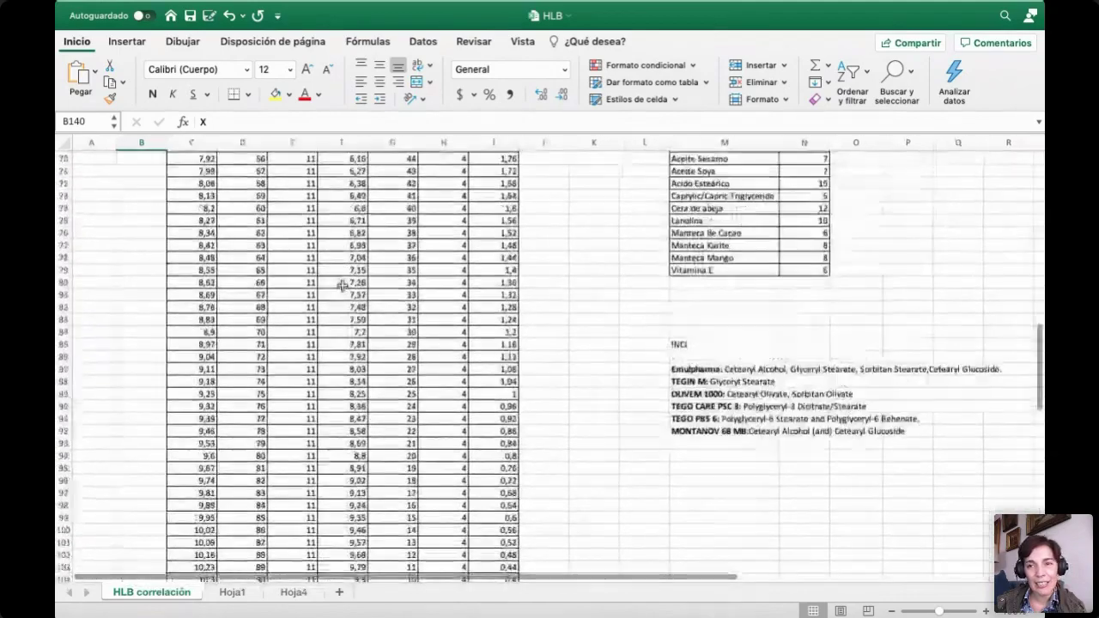
scroll(820, 202, "up", 2)
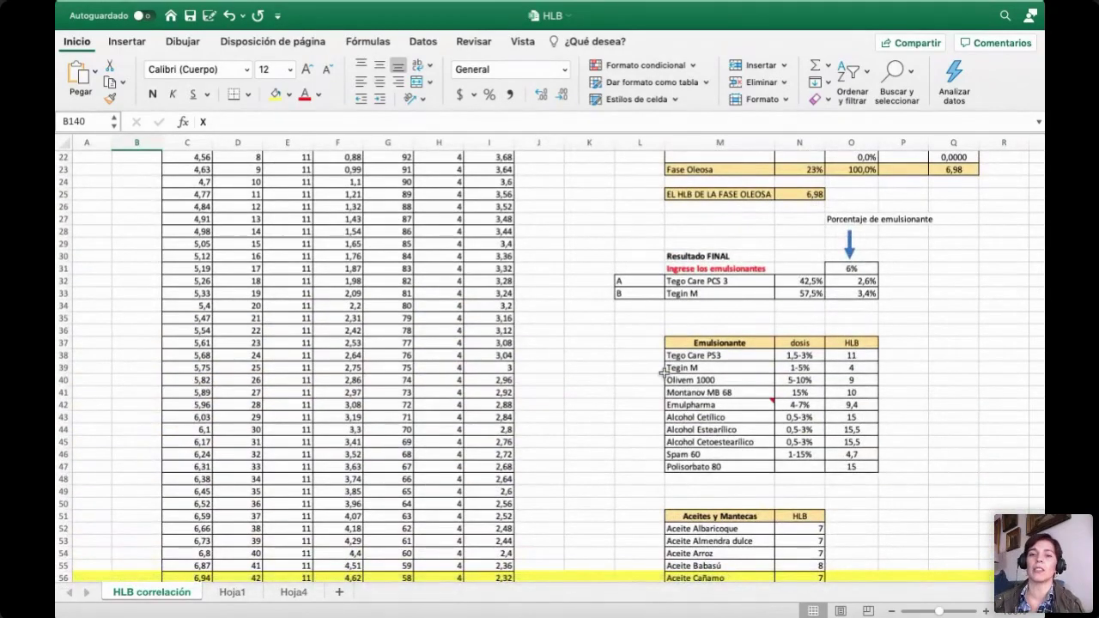
scroll(663, 372, "down", 5)
scroll(664, 372, "down", 20)
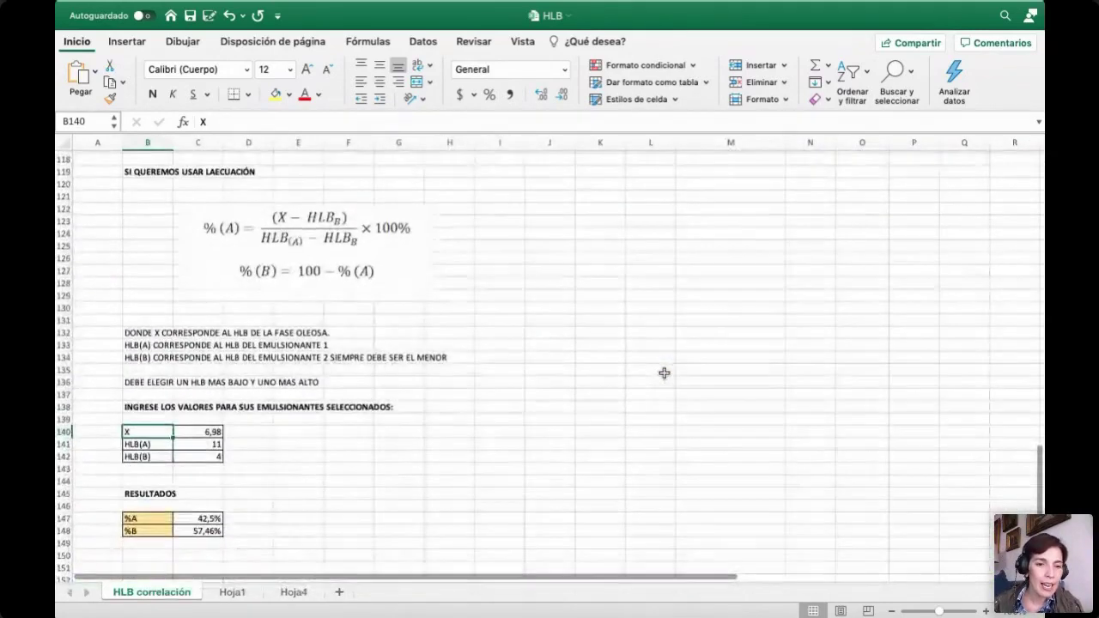
left_click(218, 434)
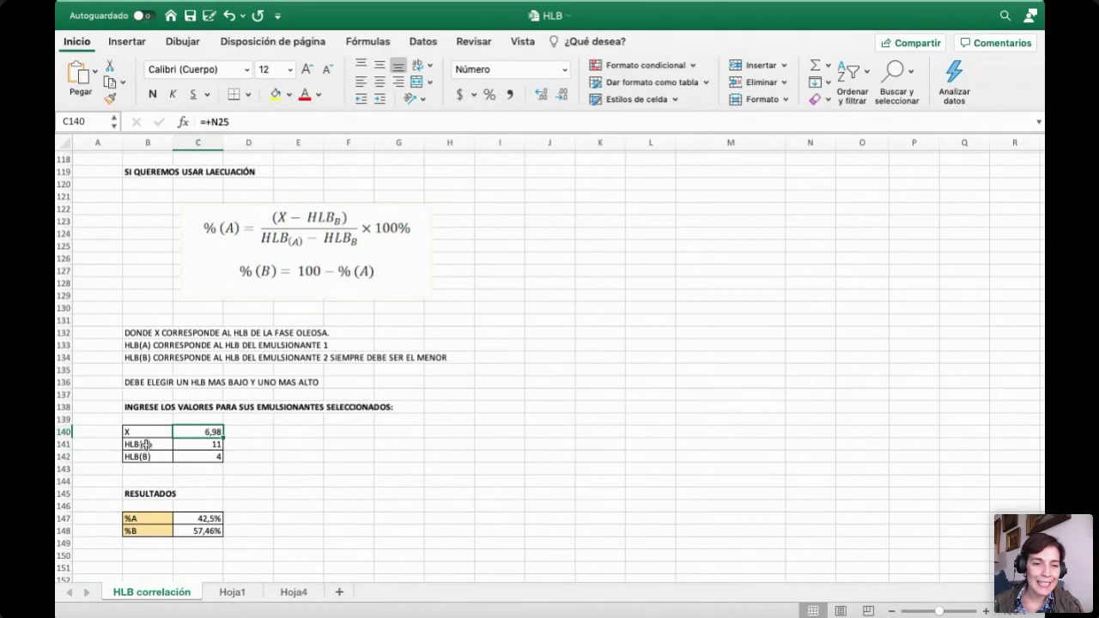
left_click(188, 444)
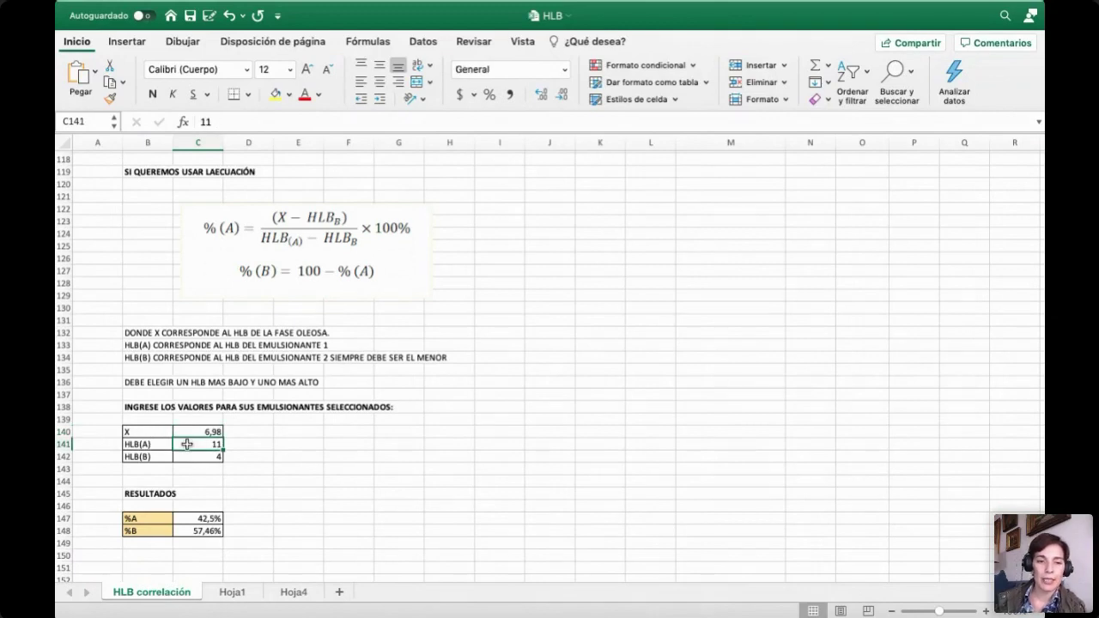
left_click(190, 458)
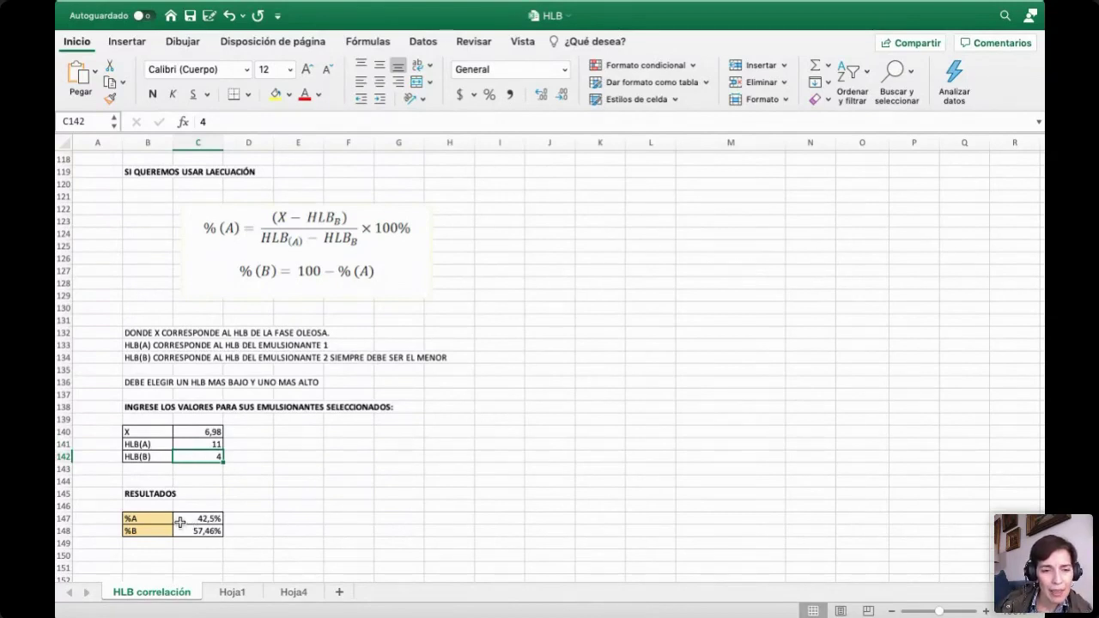
scroll(180, 521, "down", 3)
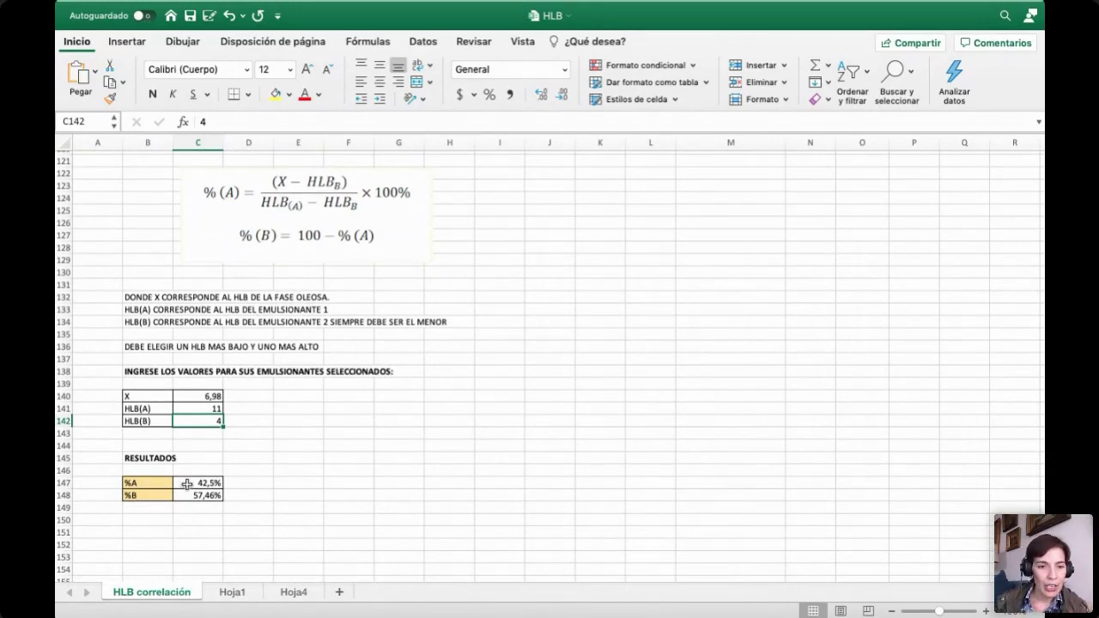
left_click(187, 483)
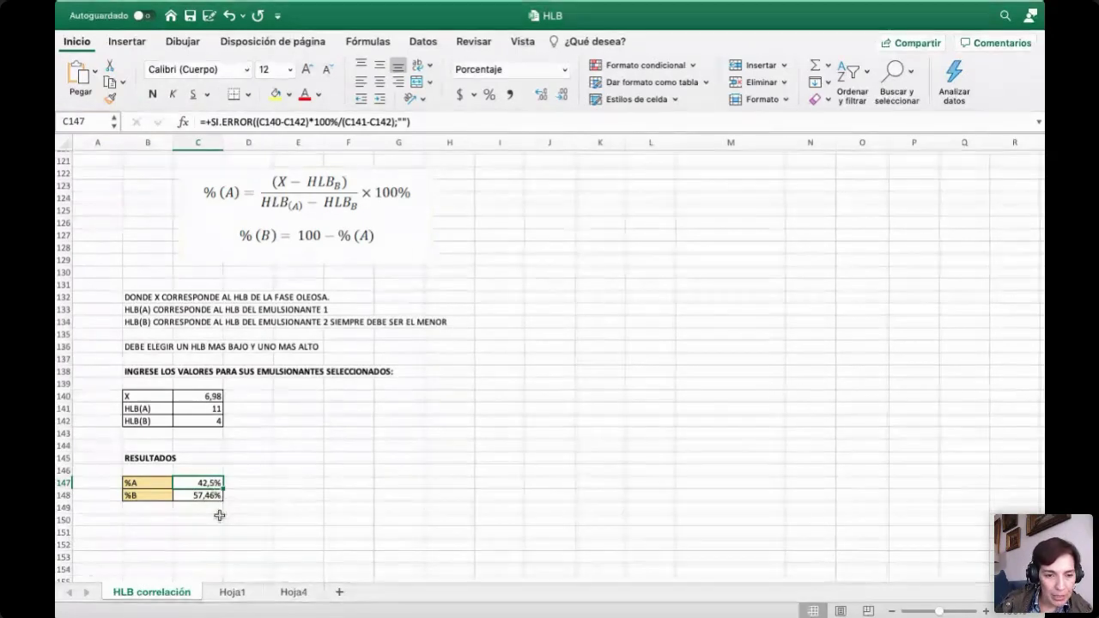
Step: Compare the equation's results with the highlighted blend row, and inspect the percentages of Tego Care PCS 3 and Tegin M under Resultado FINAL
scroll(207, 498, "up", 15)
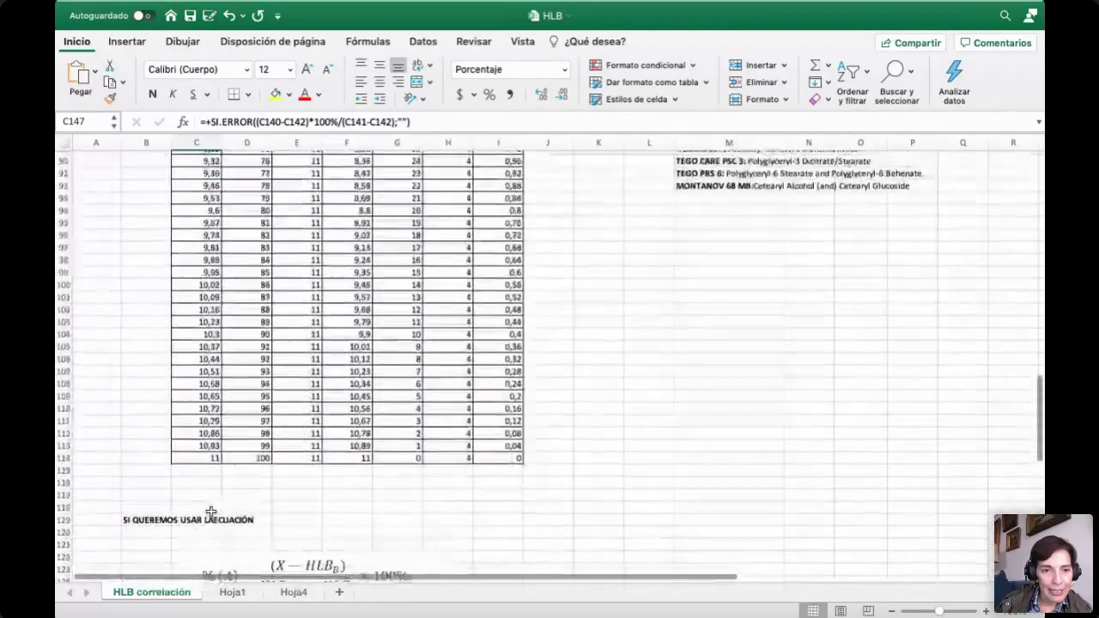
scroll(209, 511, "up", 8)
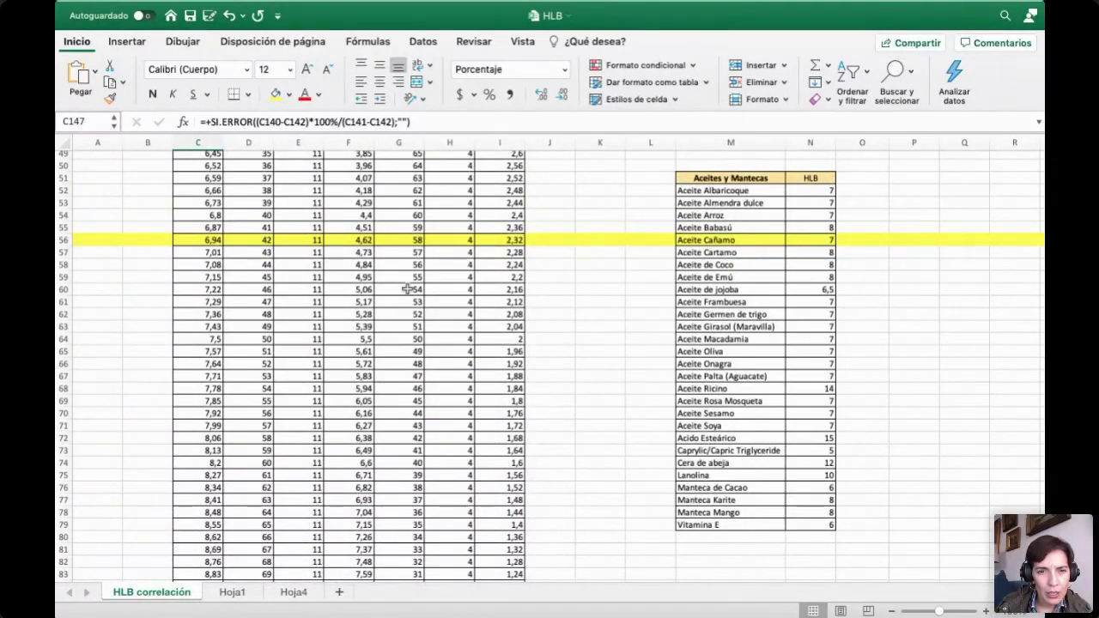
scroll(407, 289, "down", 16)
scroll(407, 288, "down", 5)
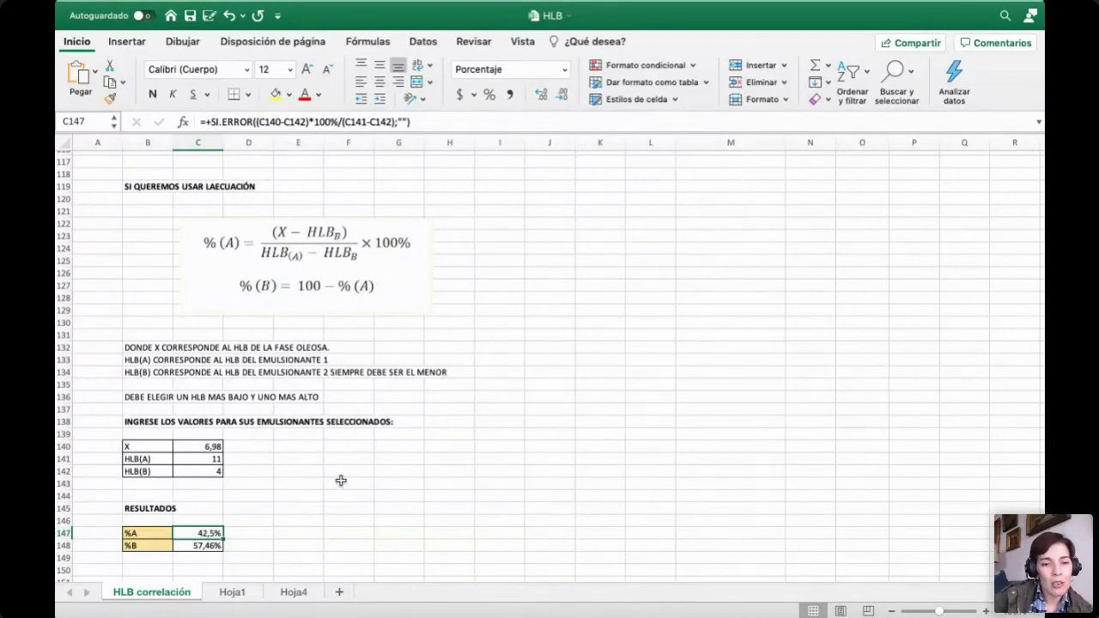
scroll(340, 481, "up", 5)
scroll(341, 481, "up", 15)
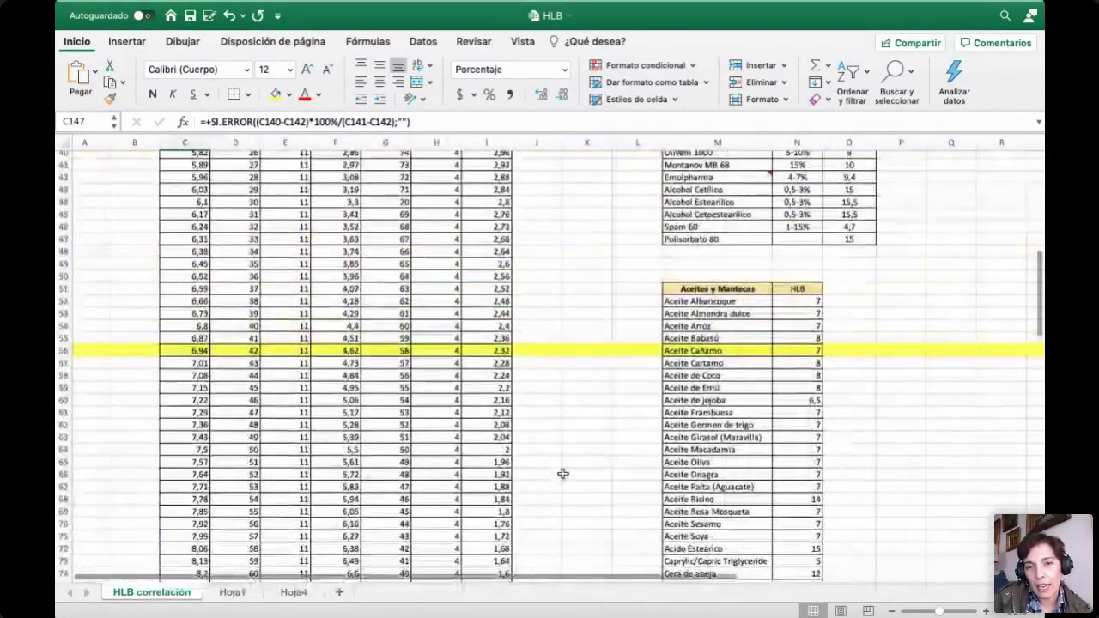
scroll(563, 473, "up", 2)
scroll(562, 473, "left", 1)
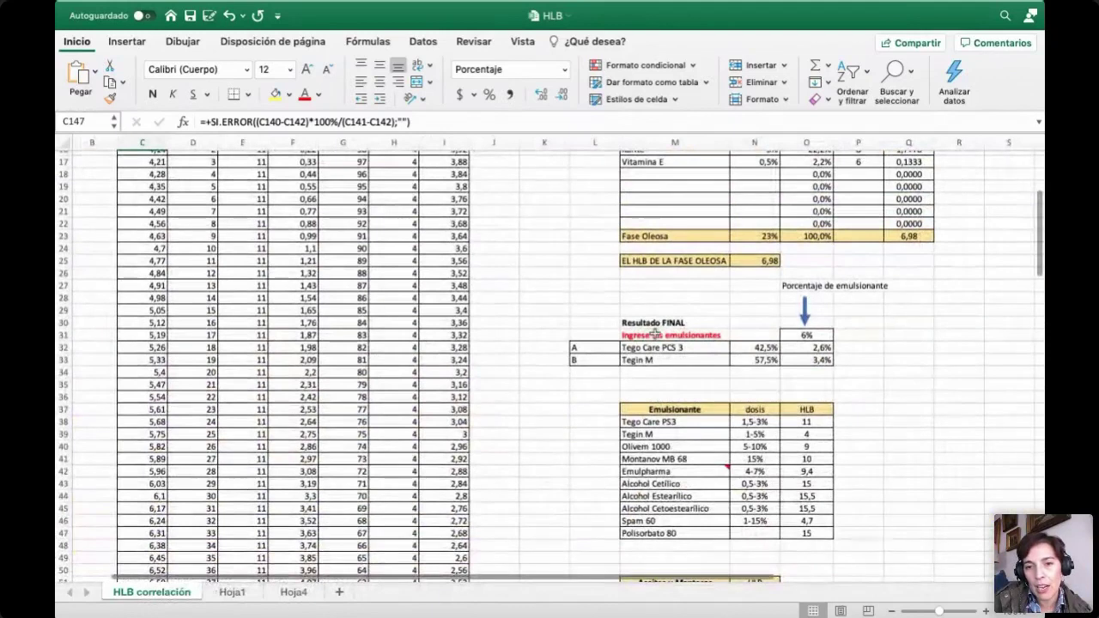
left_click(736, 348)
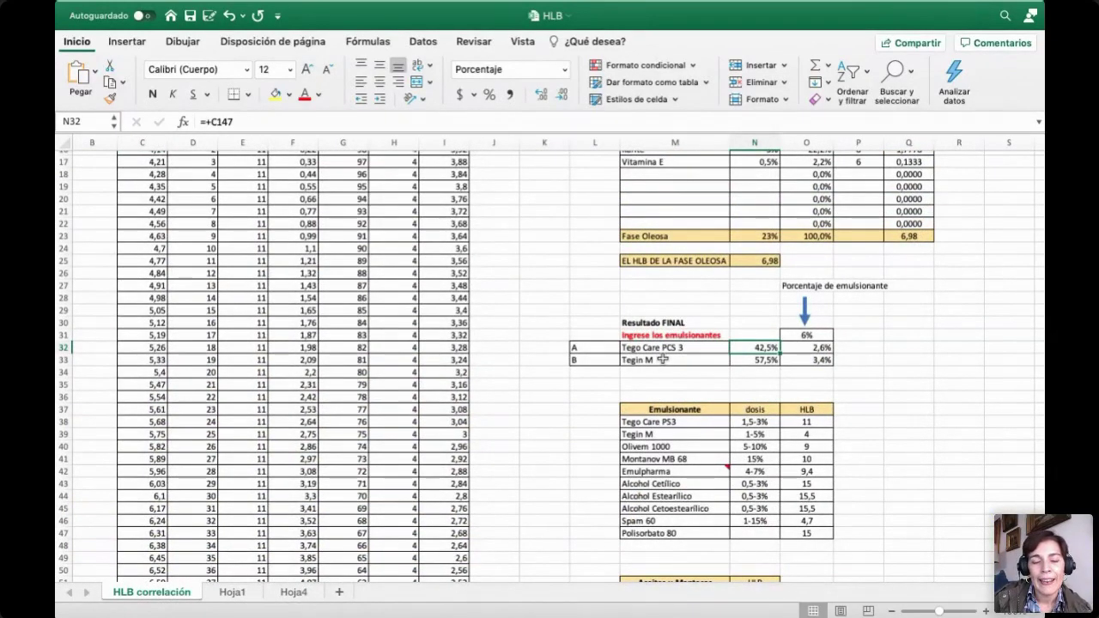
left_click_drag(643, 350, 642, 360)
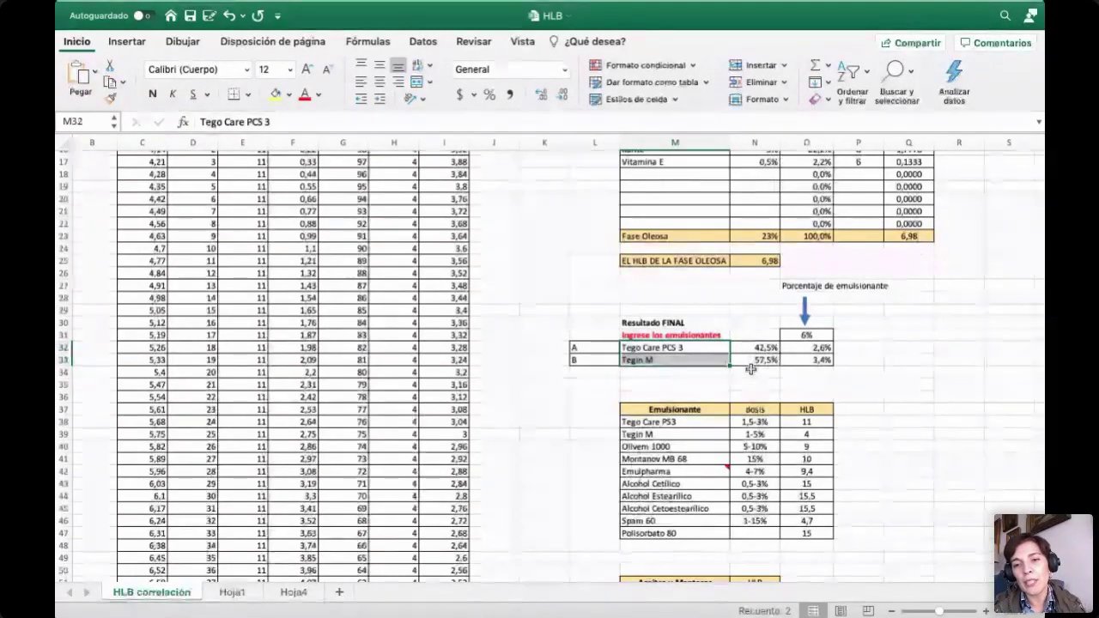
left_click_drag(752, 346, 752, 353)
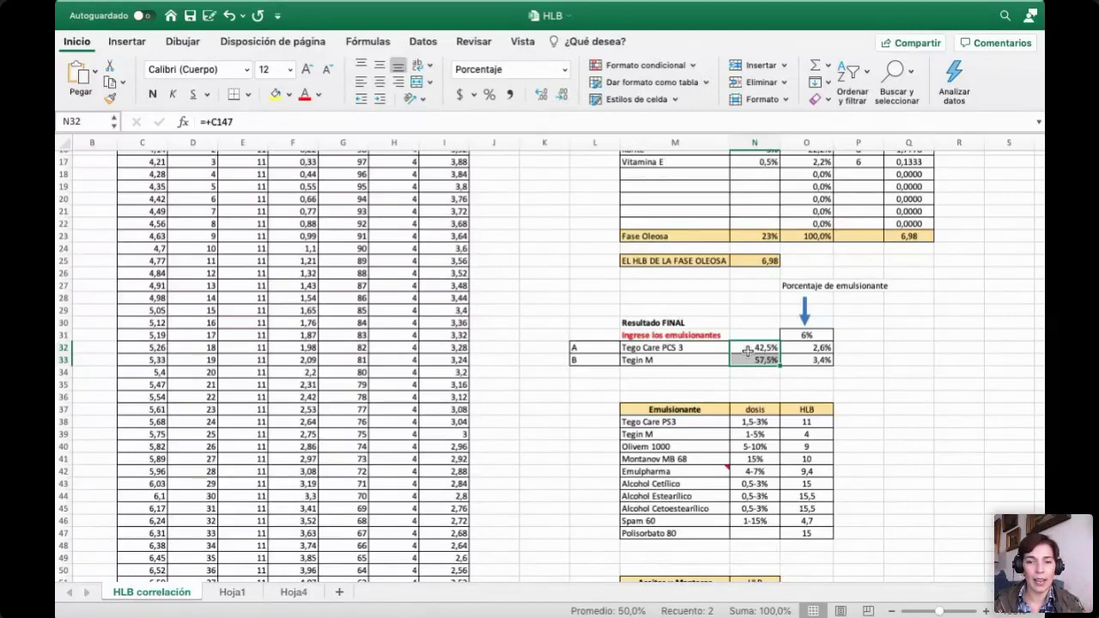
Step: Review the percentages of almond oil, jojoba oil and Karite, and the summed HLB*% of the Fase Oleosa in Q23
scroll(747, 349, "up", 3)
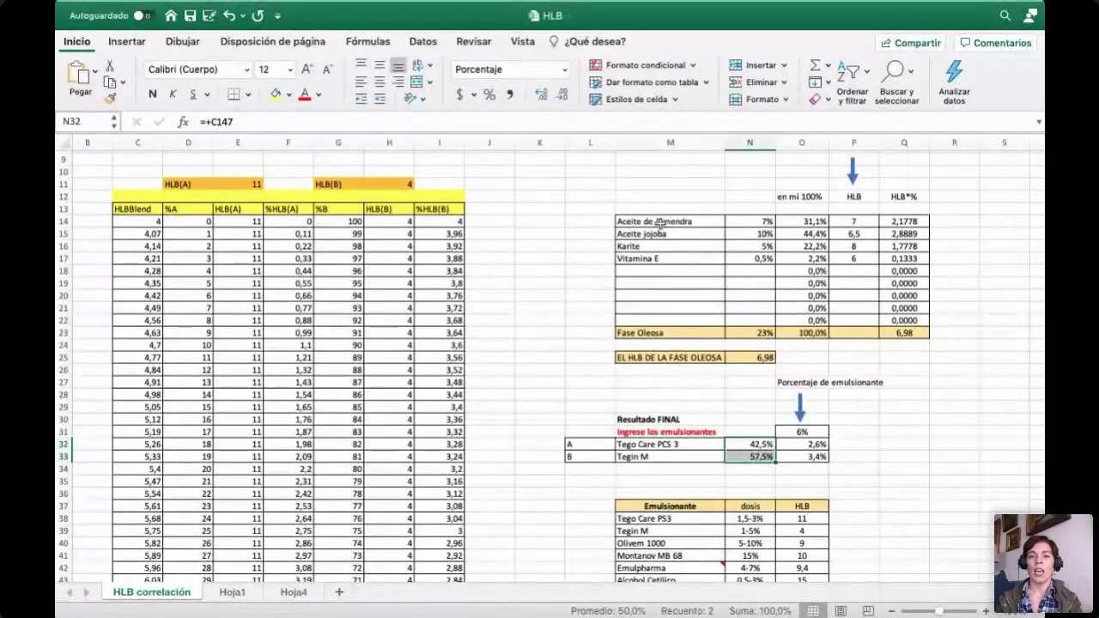
left_click(737, 221)
left_click(739, 235)
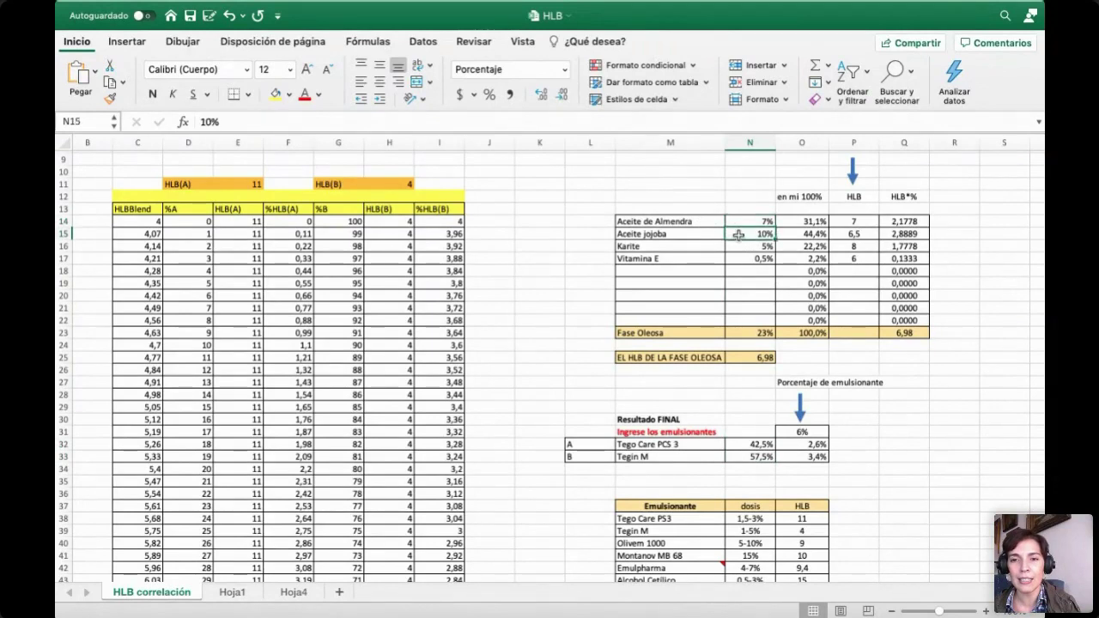
left_click(737, 247)
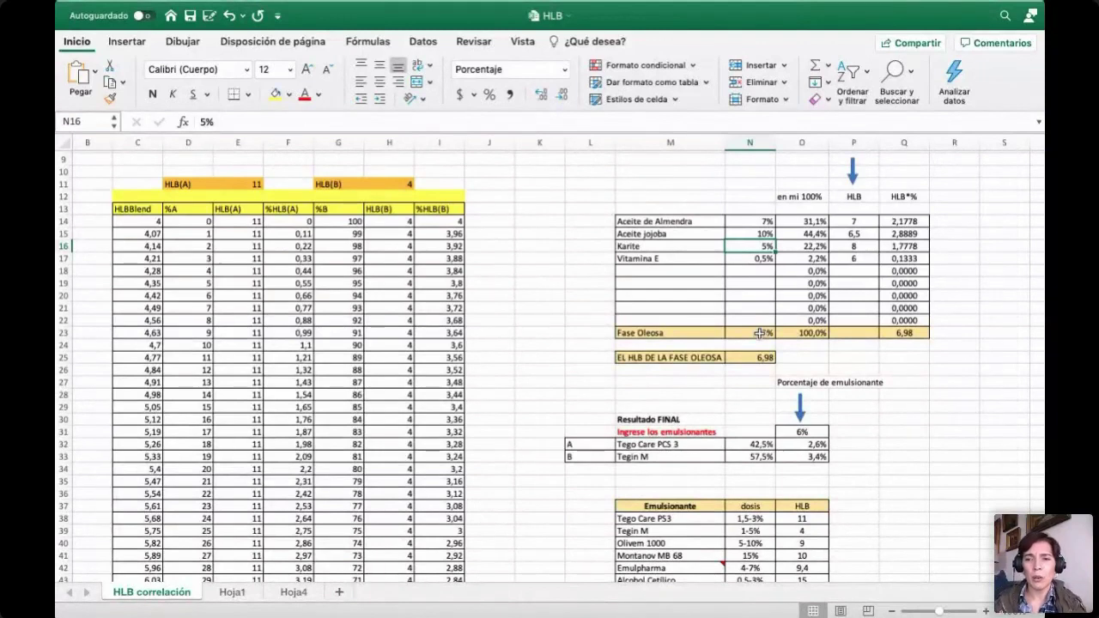
left_click(904, 333)
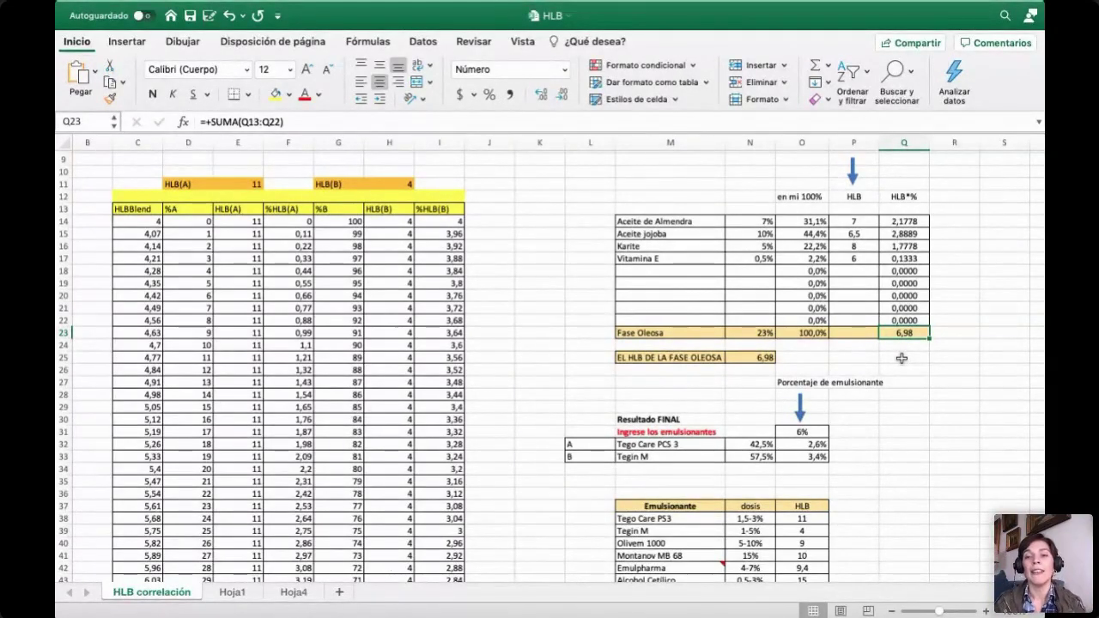
Step: Set the total emulsifier percentage in O31 under Porcentaje de emulsionante to 6,5%
scroll(714, 379, "down", 3)
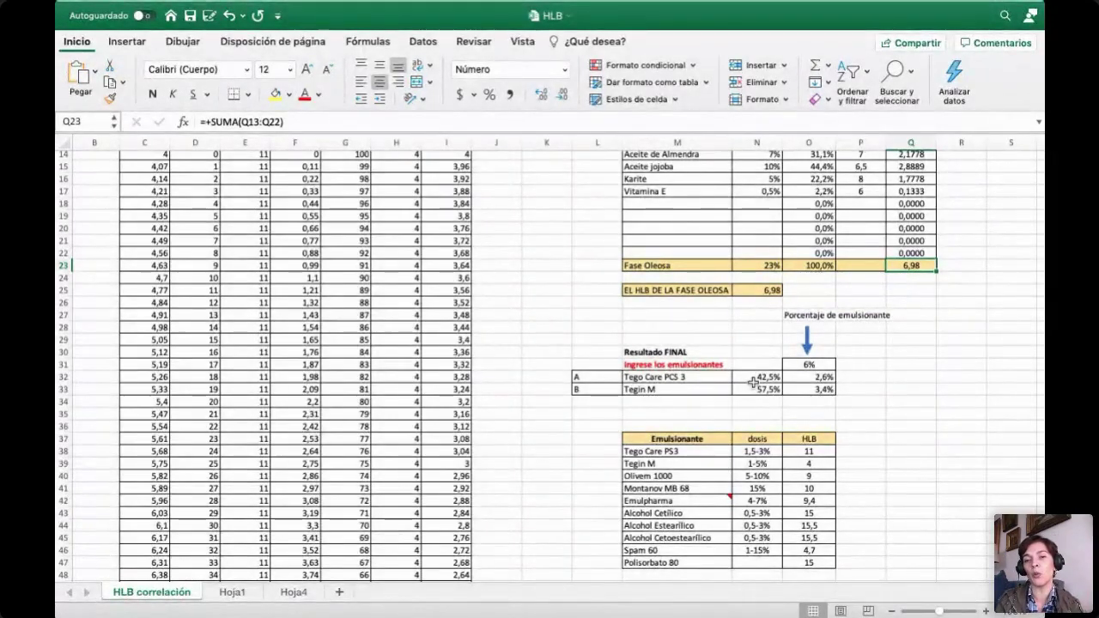
left_click(752, 379)
left_click(751, 390)
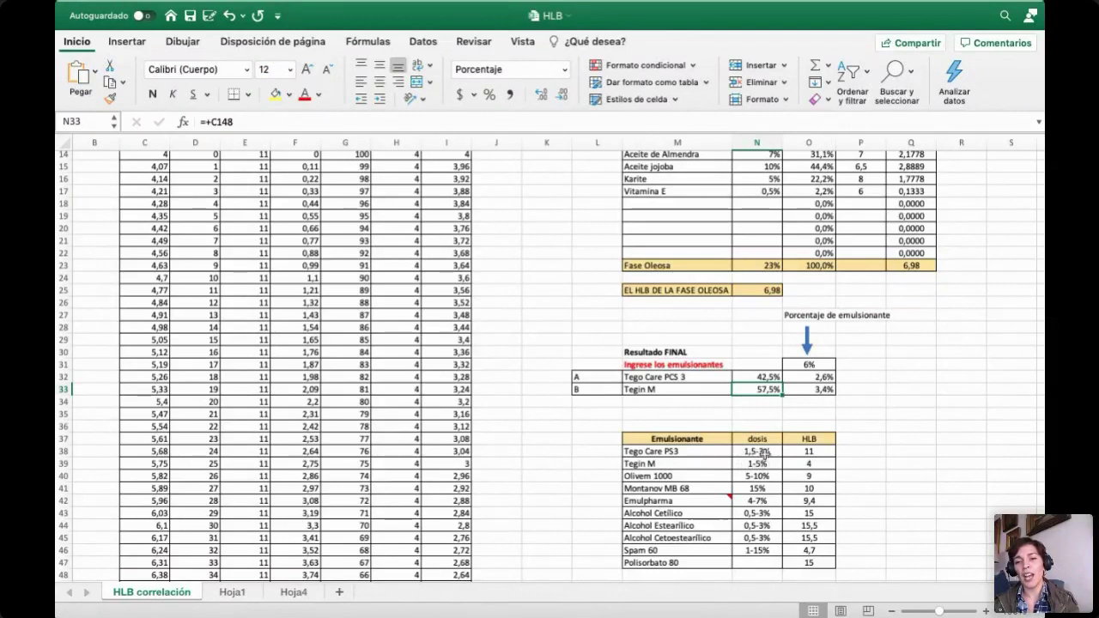
left_click(801, 365)
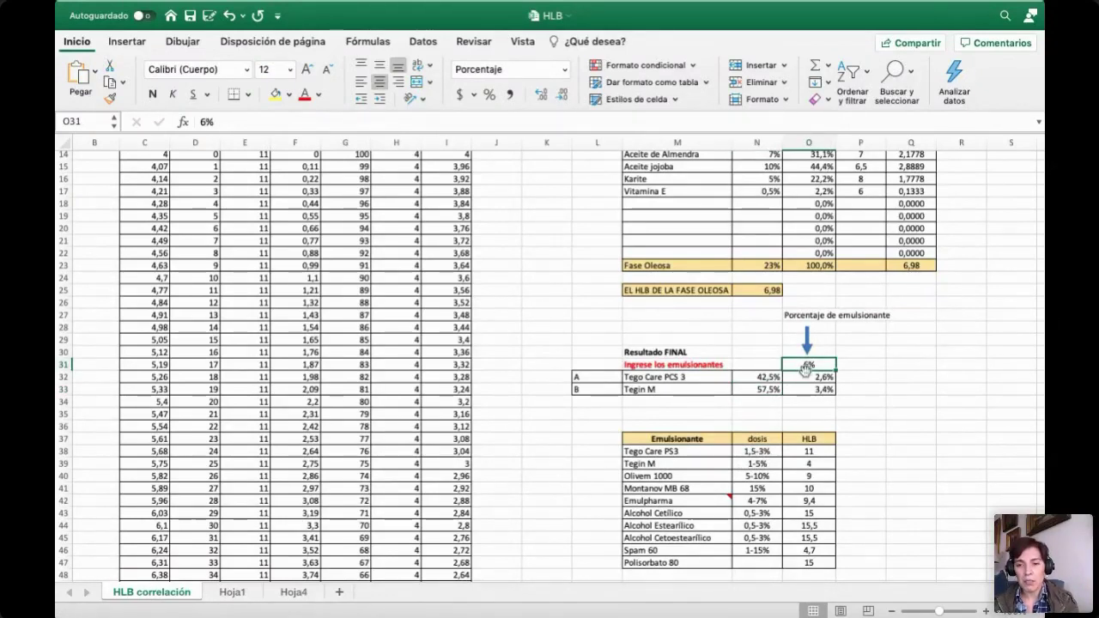
type("6,5")
key("Return")
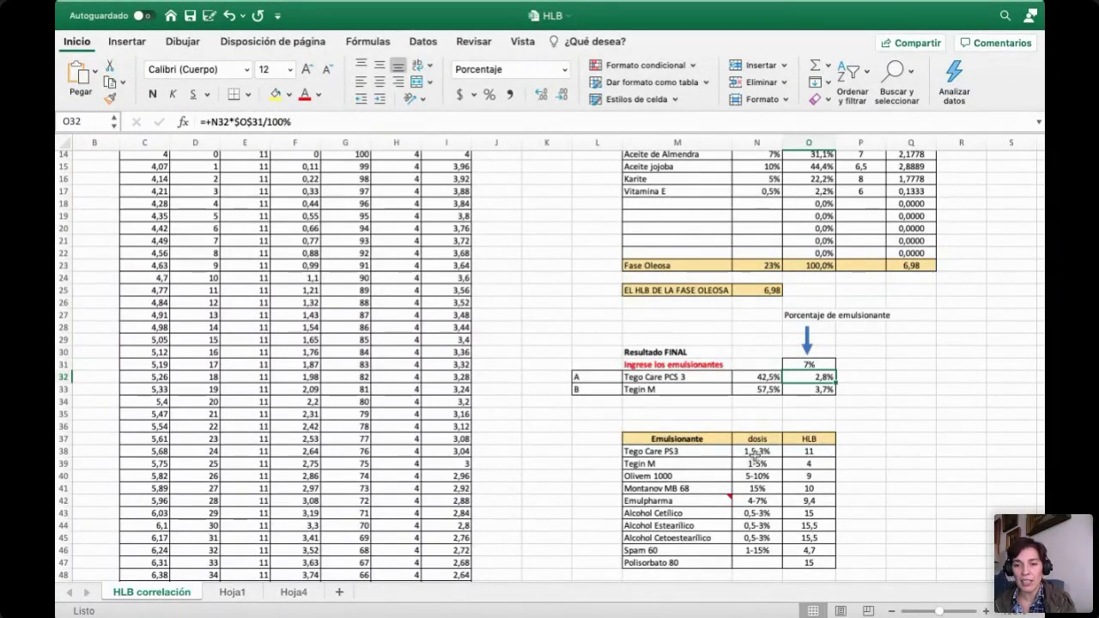
Step: Inspect the calculated amounts of Tego Care PCS 3 and Tegin M in O32:O33 and their formulas based on the total emulsifier percentage
left_click(800, 363)
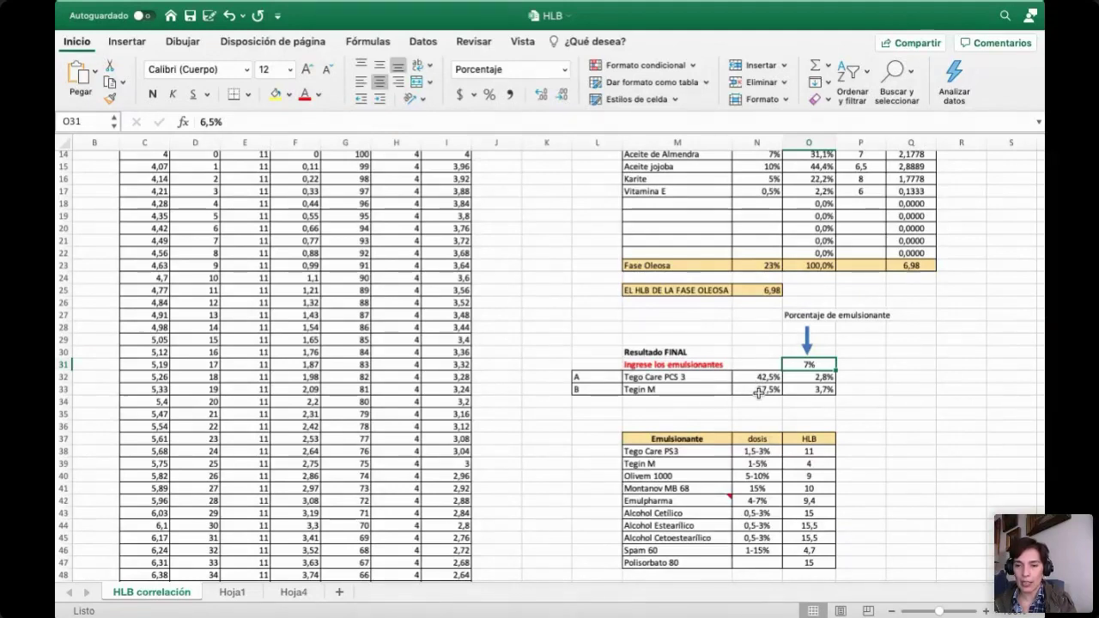
left_click(809, 378)
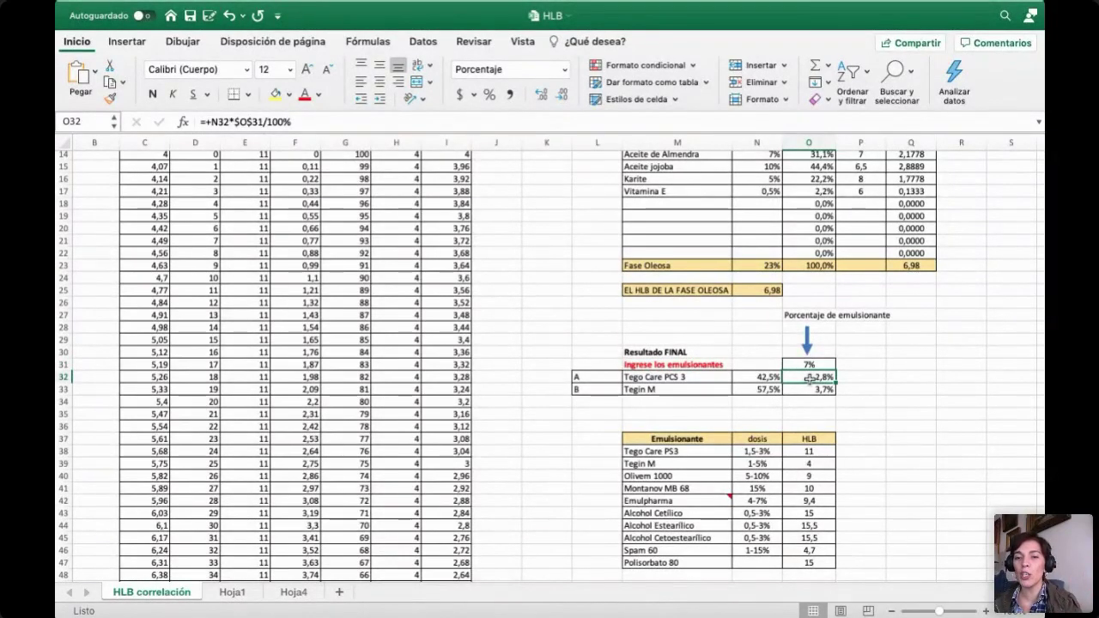
left_click(802, 388)
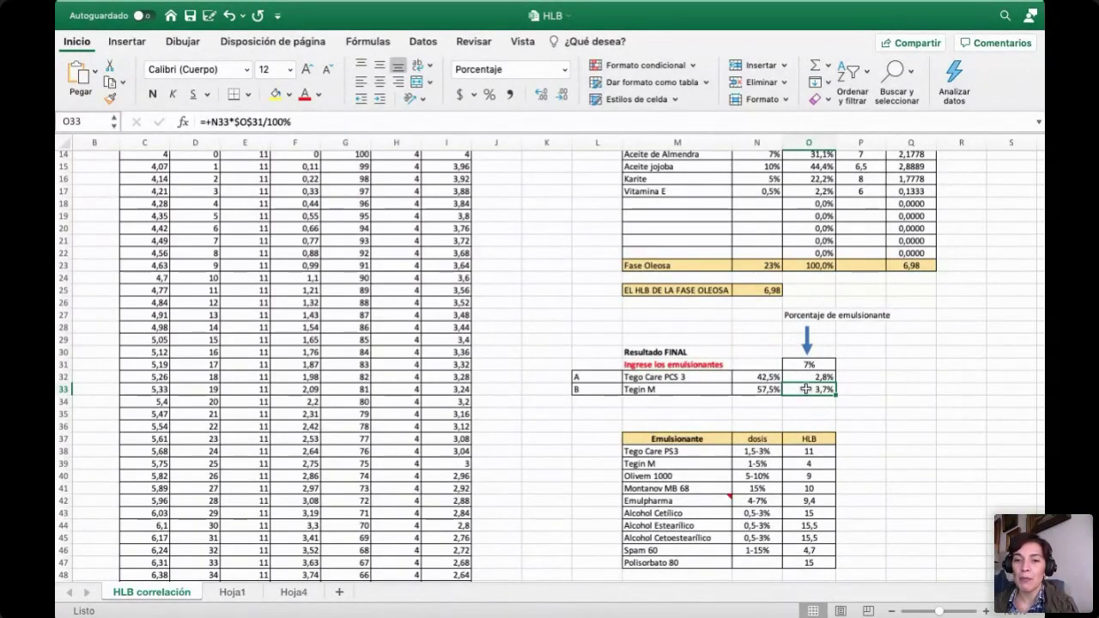
scroll(712, 232, "up", 3)
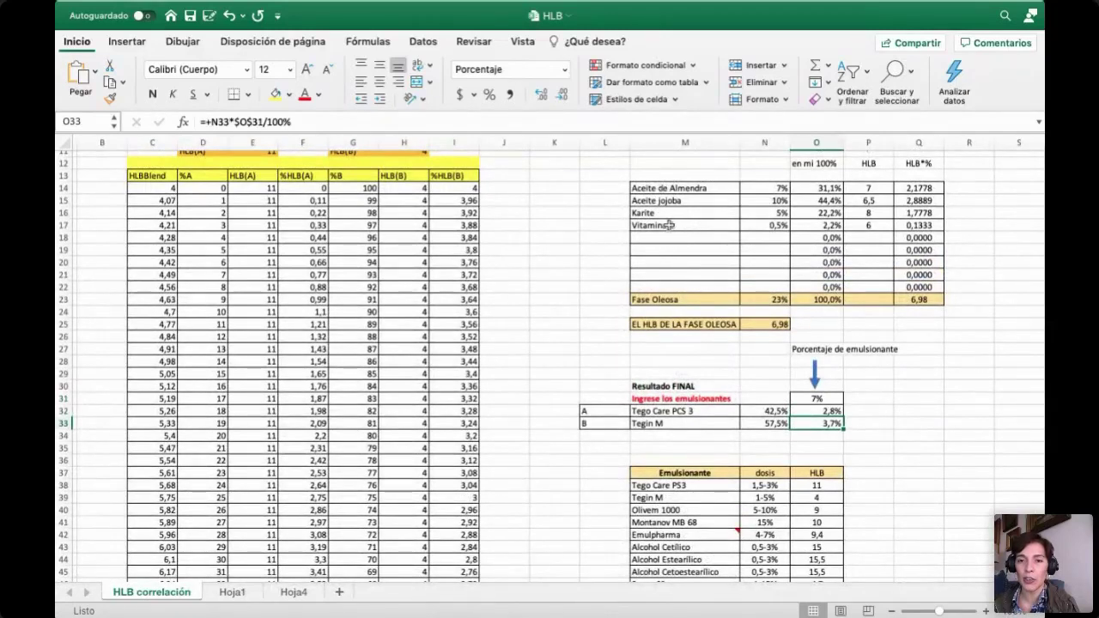
left_click(817, 414)
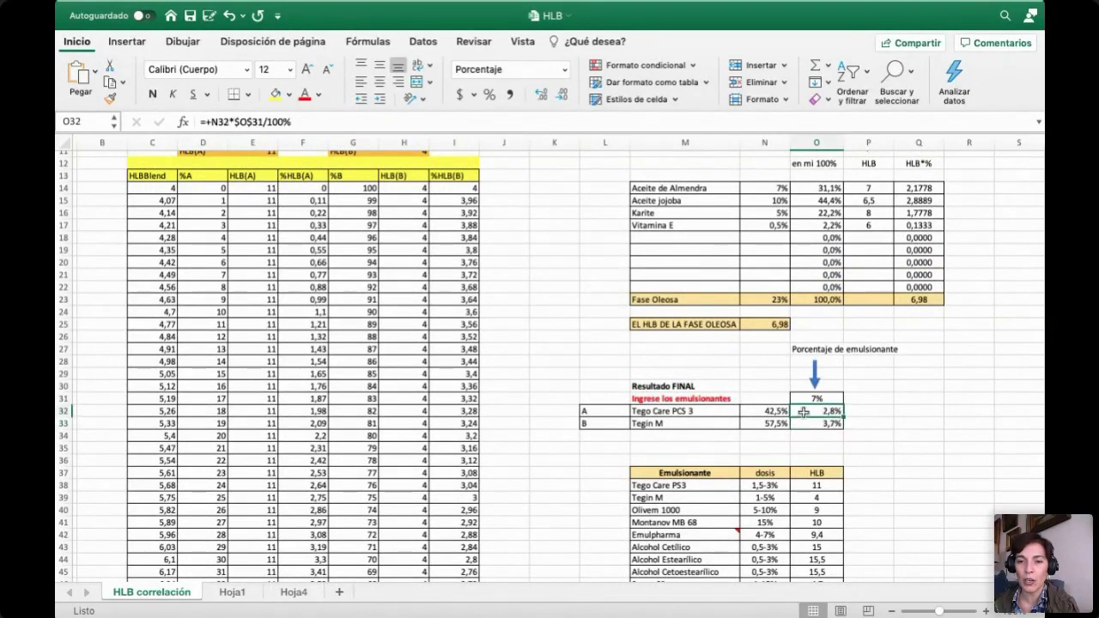
left_click(807, 422)
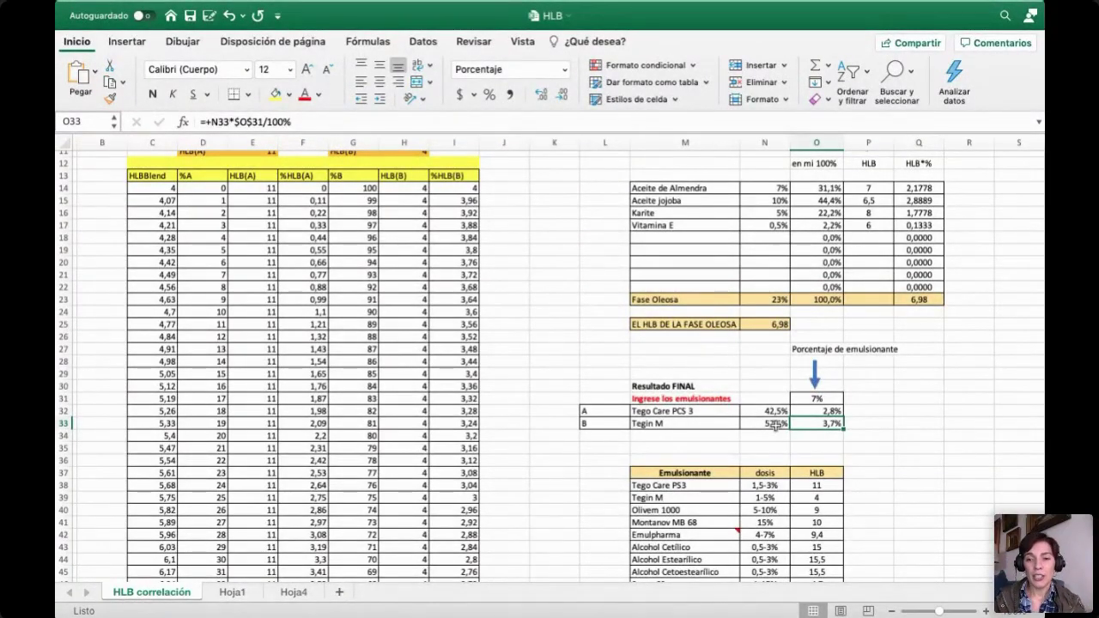
Step: Replace emulsifier B under Resultado FINAL with SPAM 60, checking its HLB in the Emulsionante table
scroll(775, 425, "down", 2)
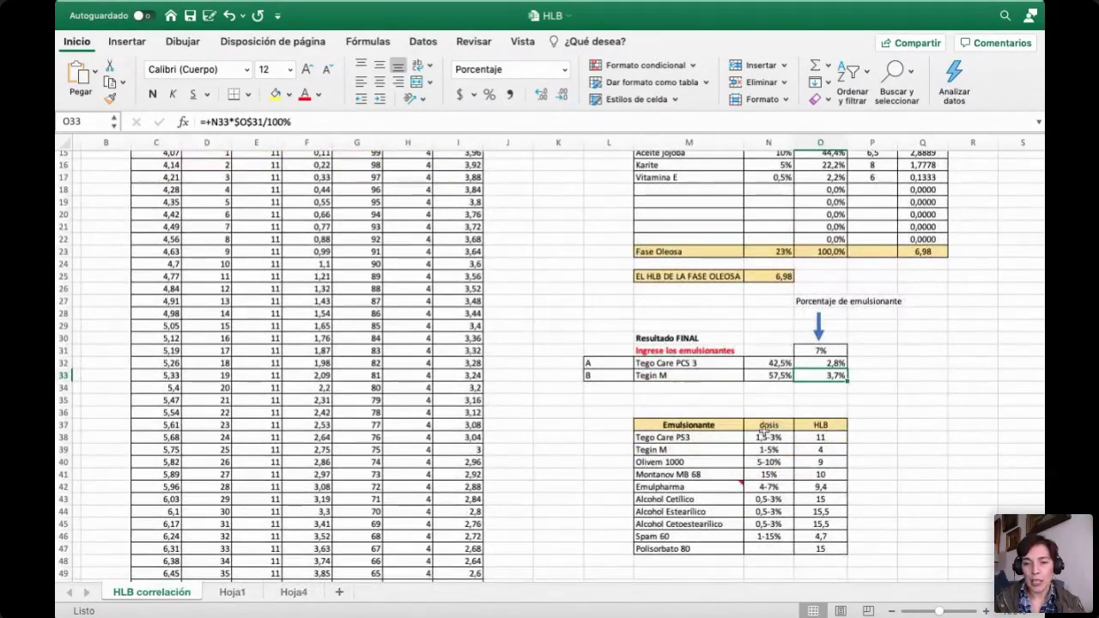
scroll(709, 473, "down", 2)
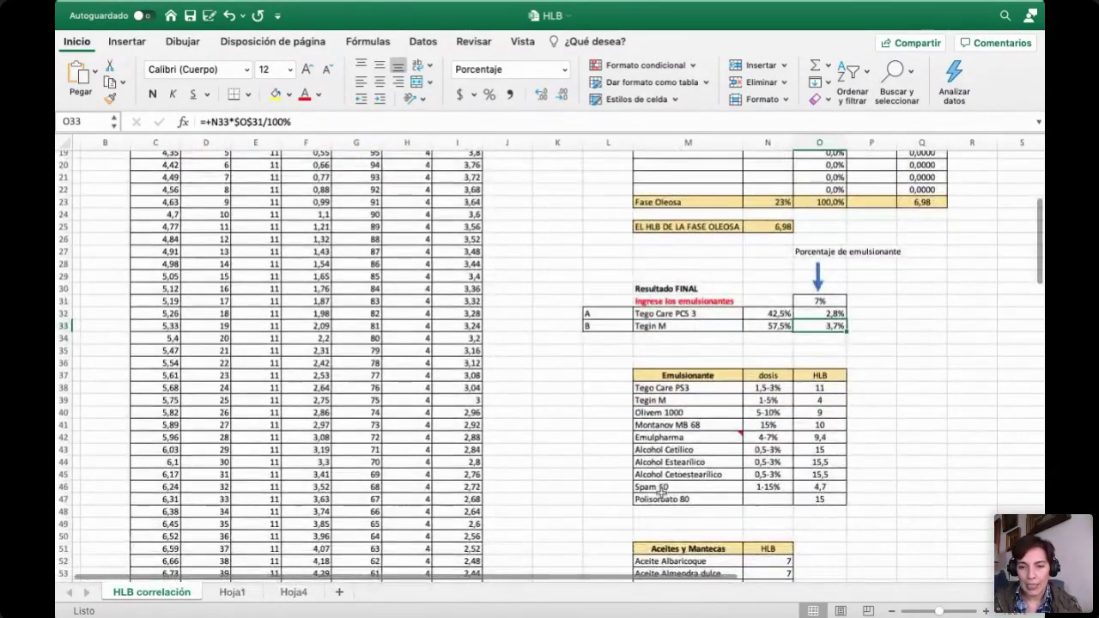
left_click(816, 486)
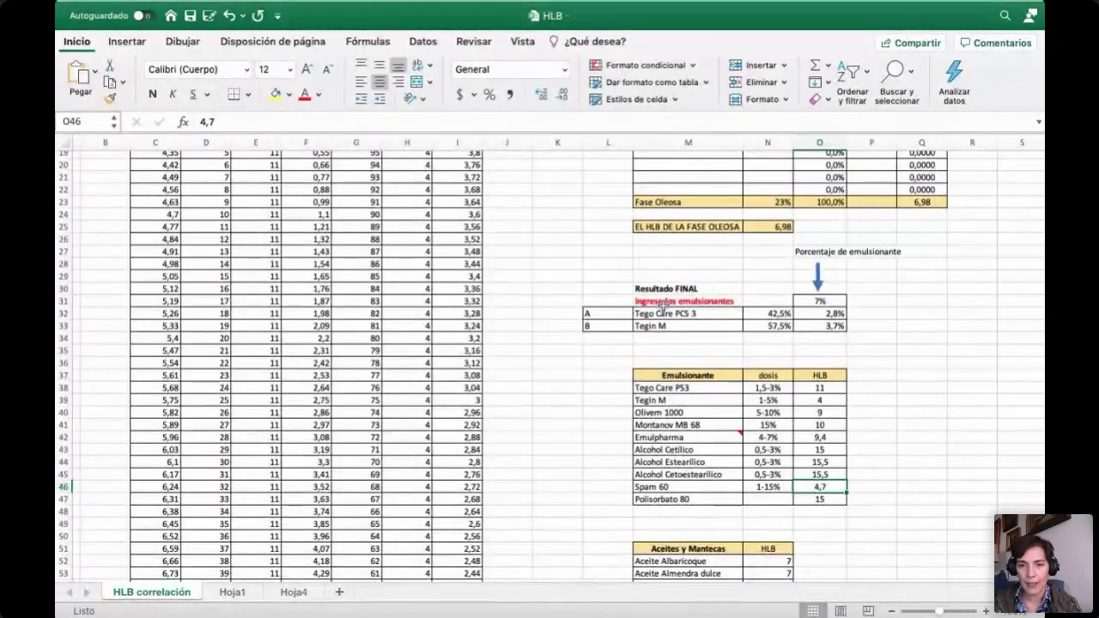
left_click(660, 327)
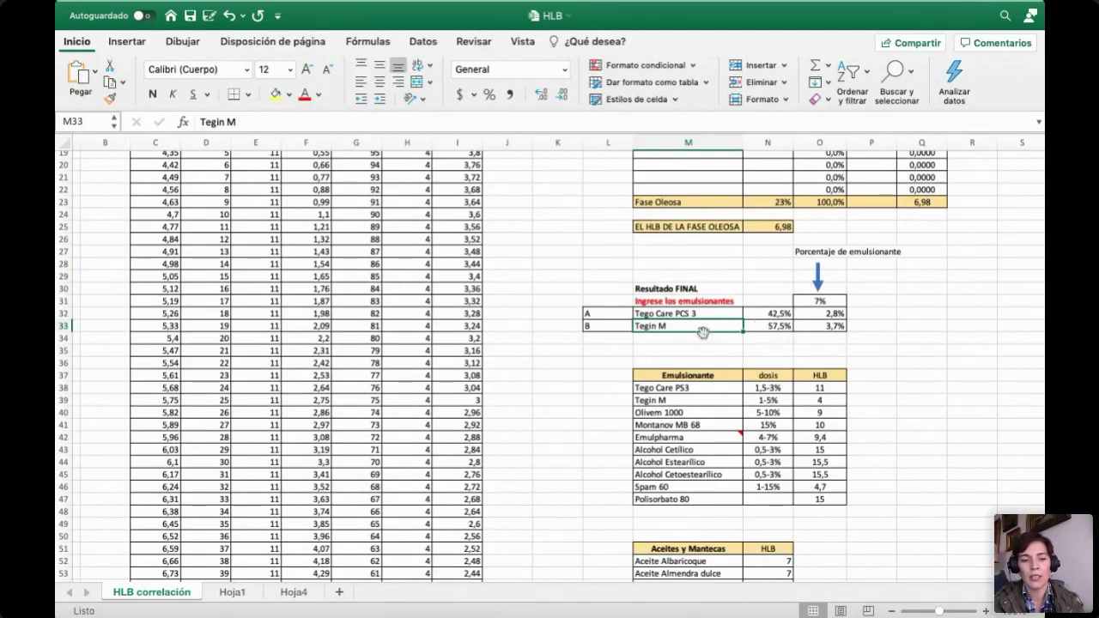
type("SPAM 60")
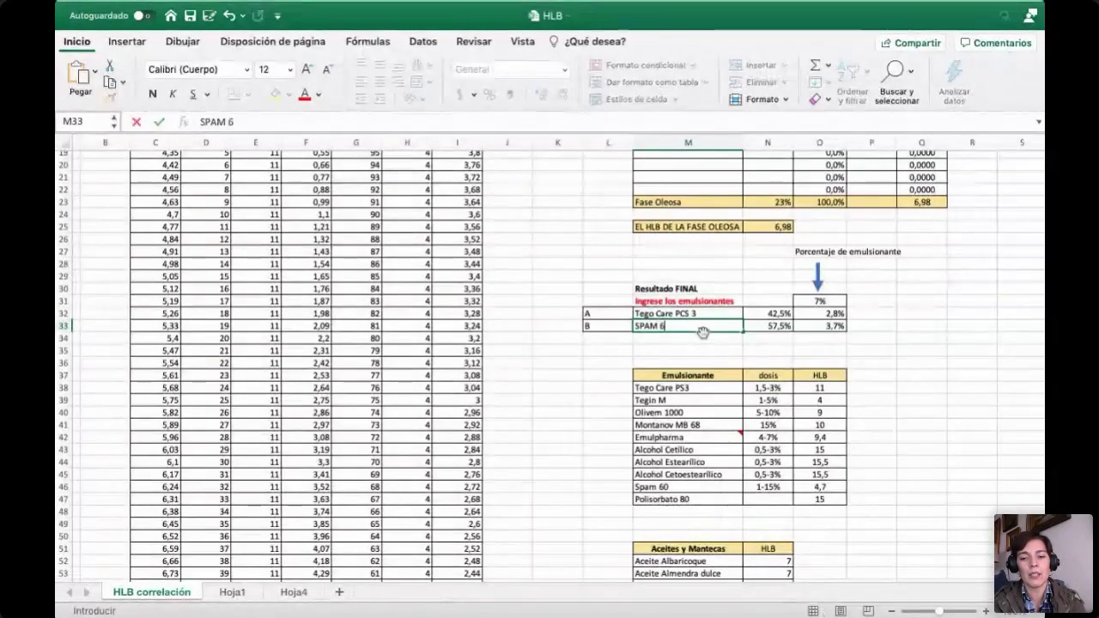
left_click(710, 351)
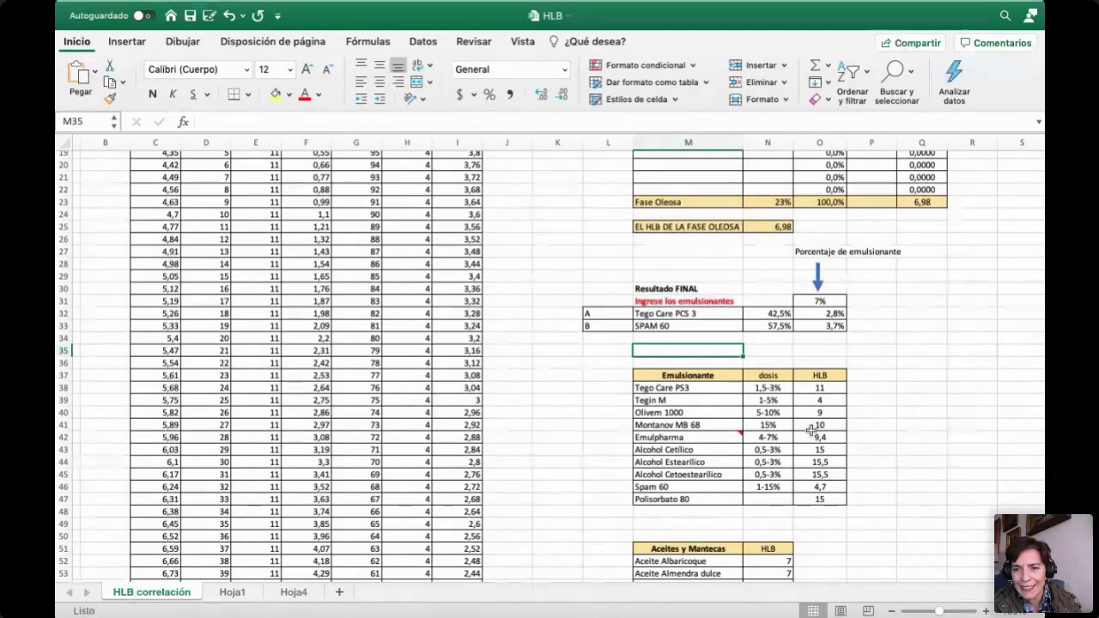
Step: Replace emulsifier A under Resultado FINAL with MONTANOV 68 MB
left_click(696, 314)
type("MONTANOV")
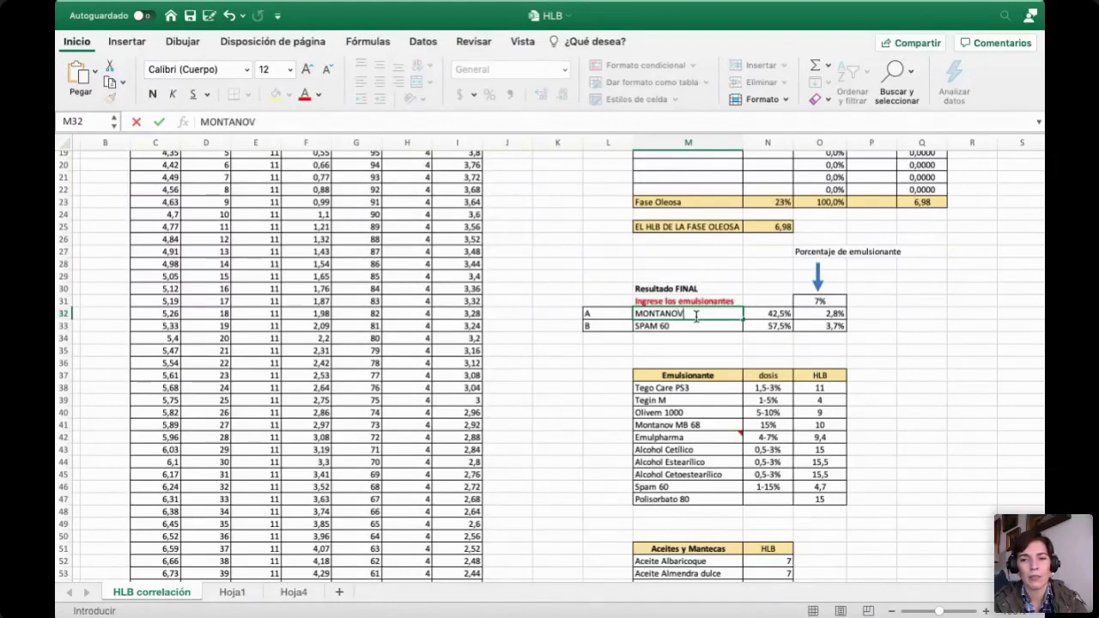
type(" 68 MB")
key("Return")
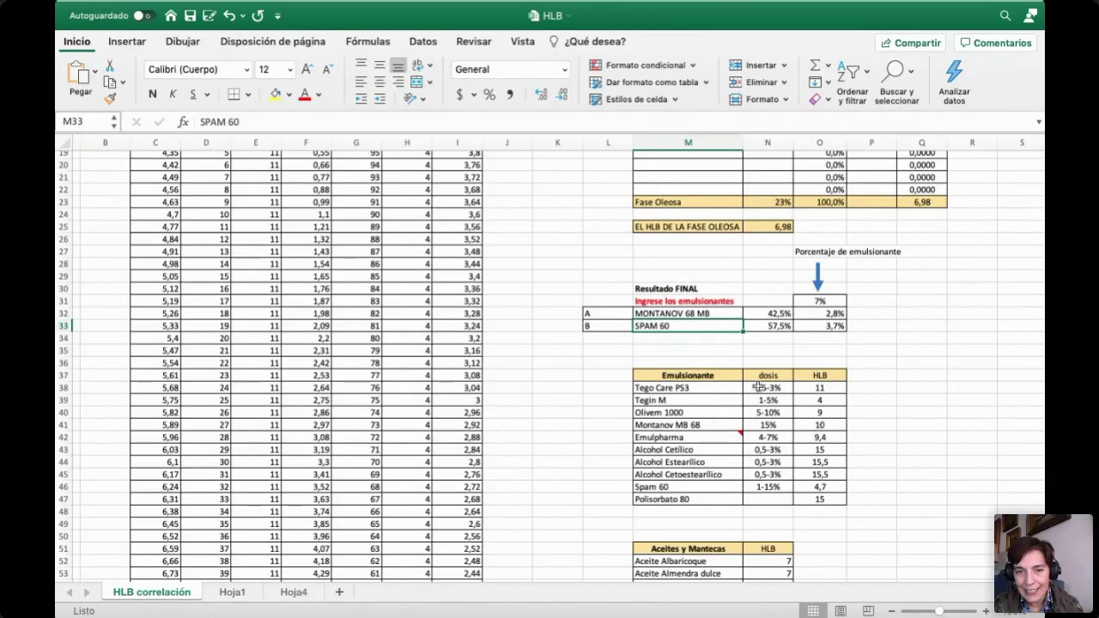
Step: Set the correlation table's HLB(A) to 10 and HLB(B) to 4,7 to match the new emulsifiers
scroll(609, 369, "up", 6)
left_click(278, 289)
type("10")
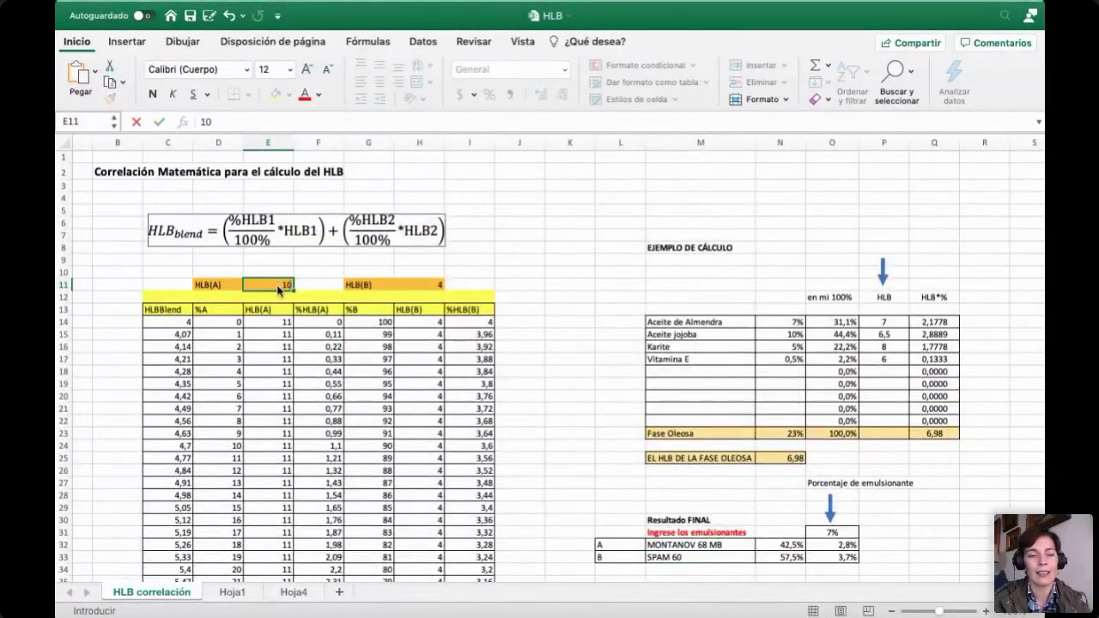
key("Return")
left_click(441, 286)
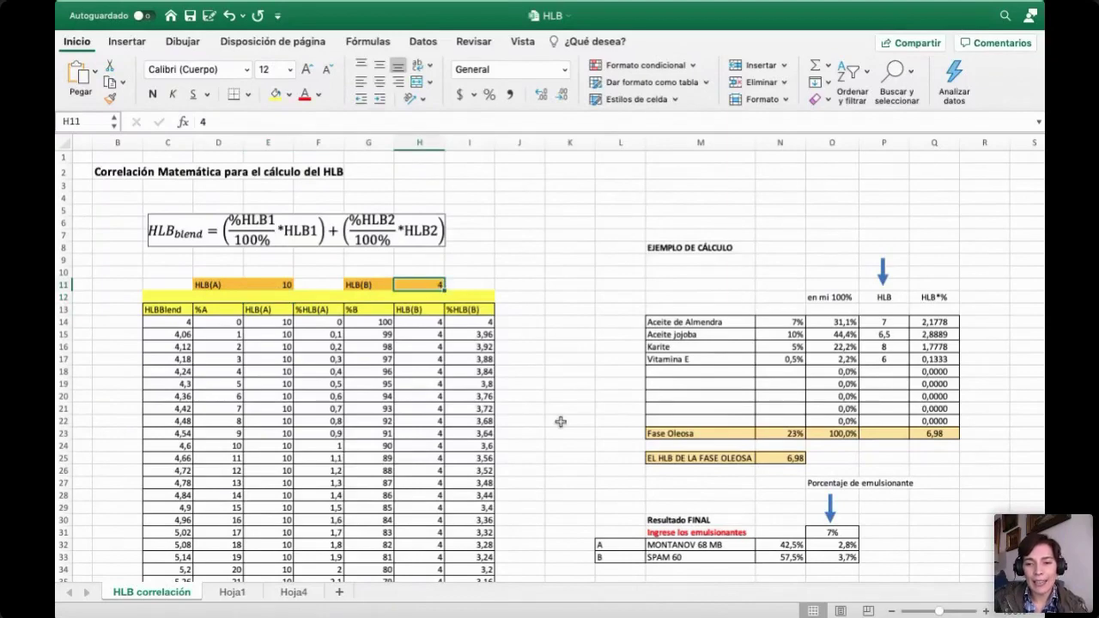
scroll(581, 430, "down", 5)
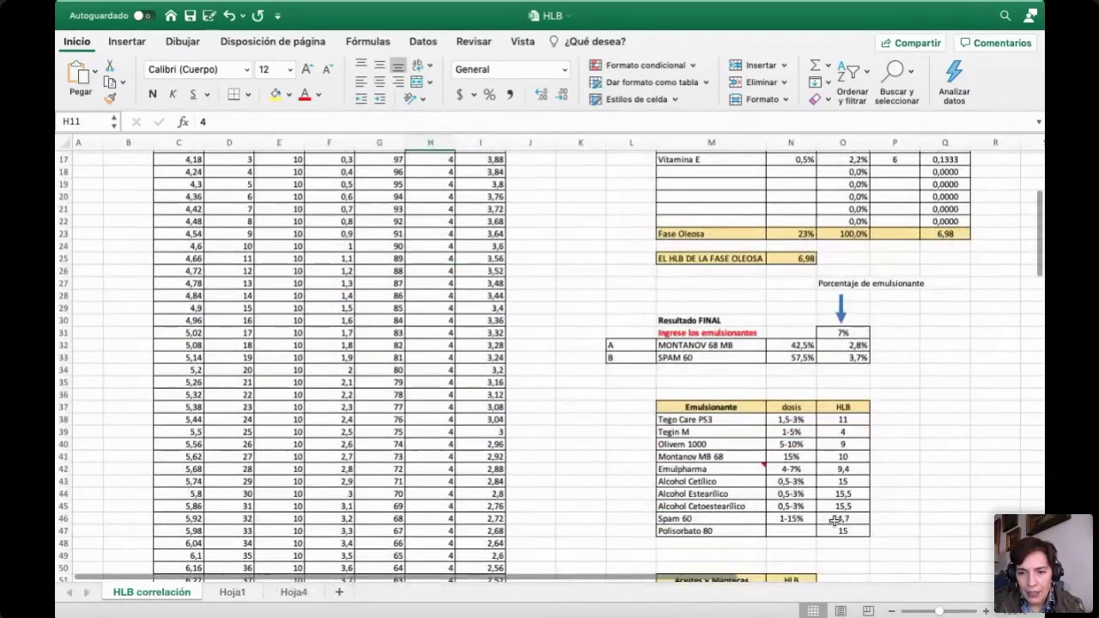
scroll(682, 487, "up", 5)
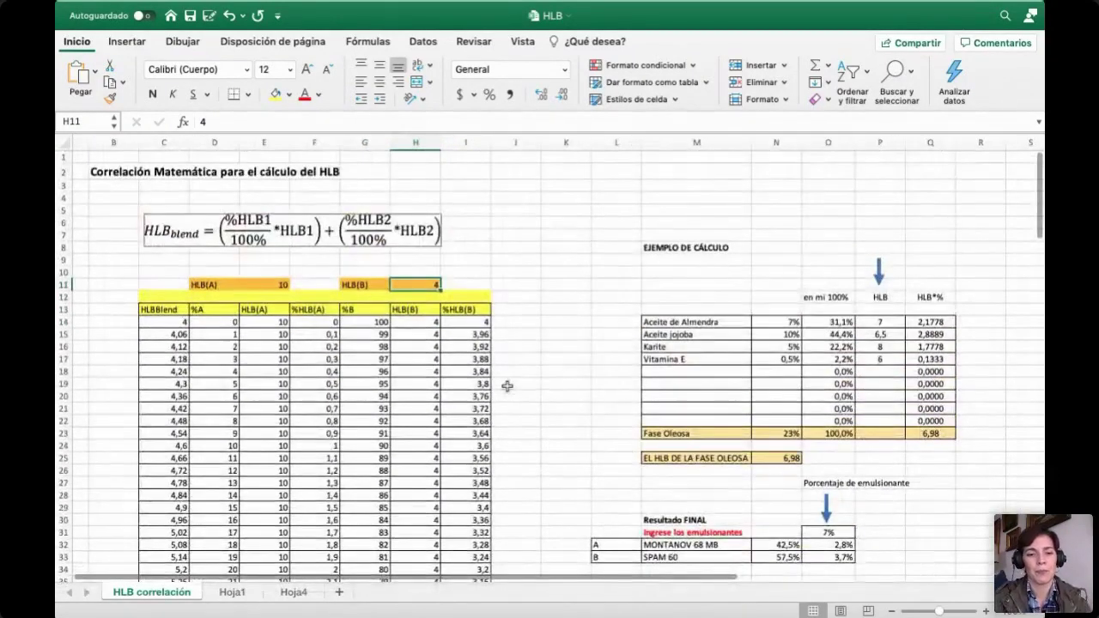
type("4,7")
key("Return")
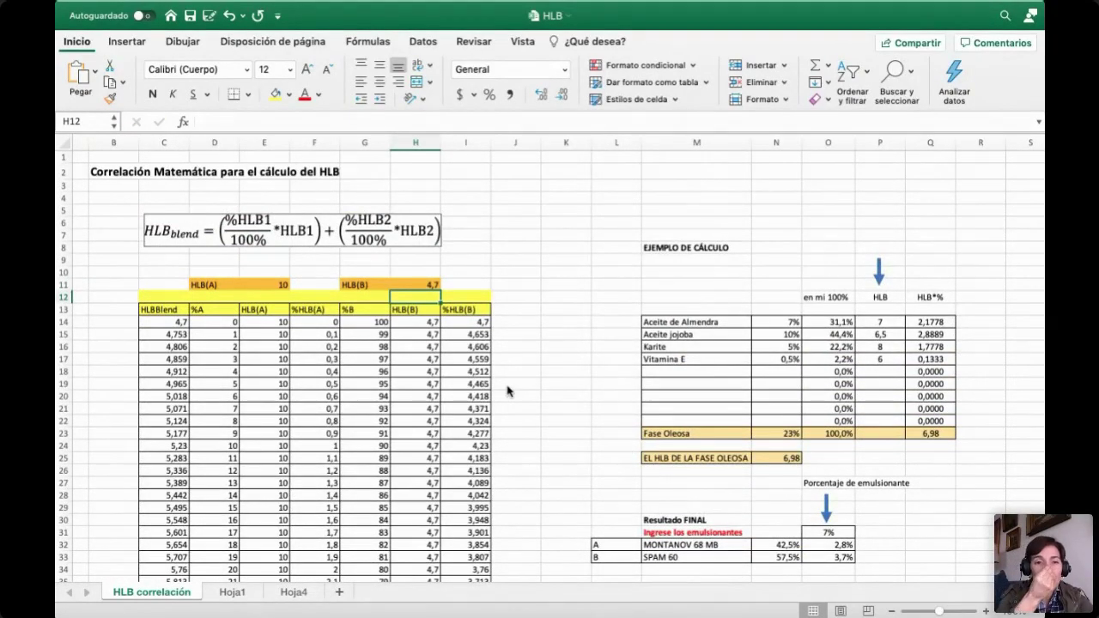
Step: Find the HLBBlend closest to the oil phase's HLB in the correlation table and fill its row 57 with orange
scroll(454, 396, "down", 1)
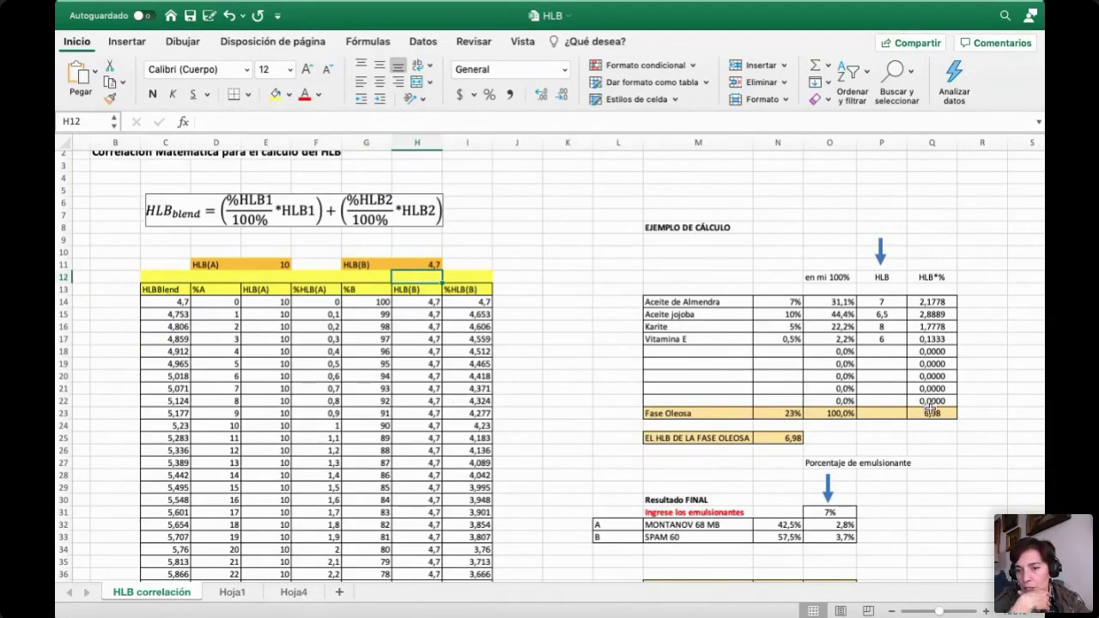
scroll(482, 488, "down", 5)
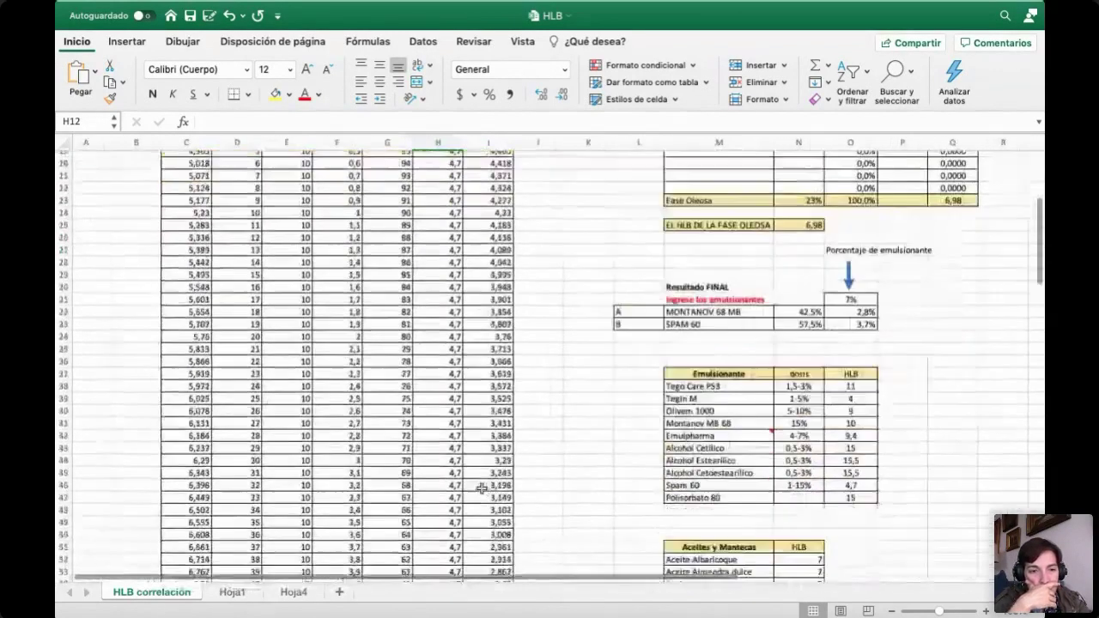
scroll(482, 487, "down", 3)
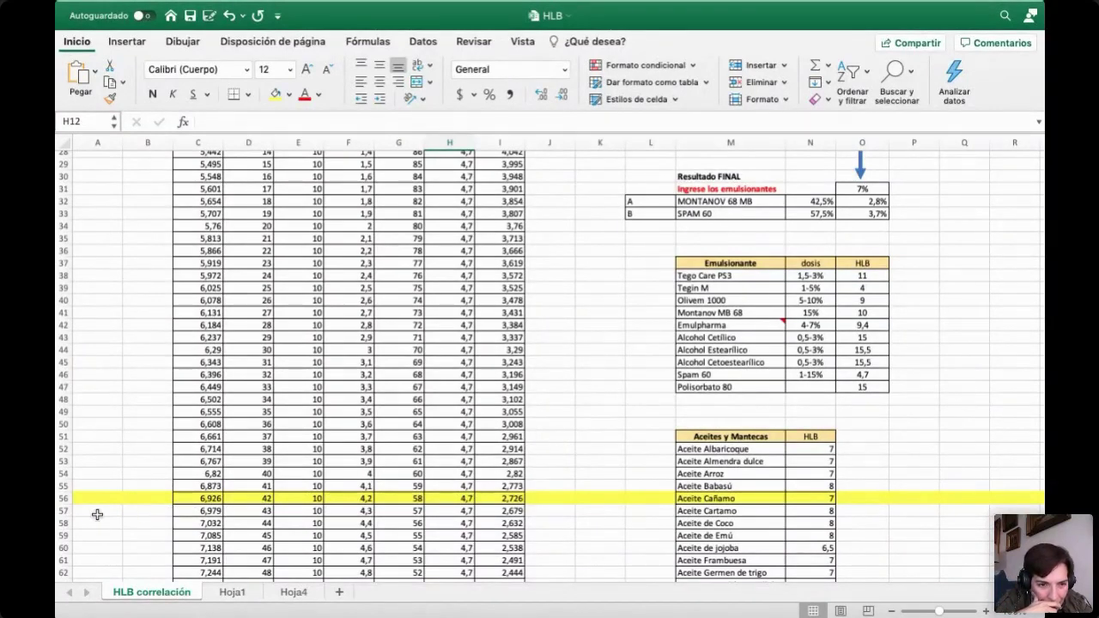
left_click(63, 511)
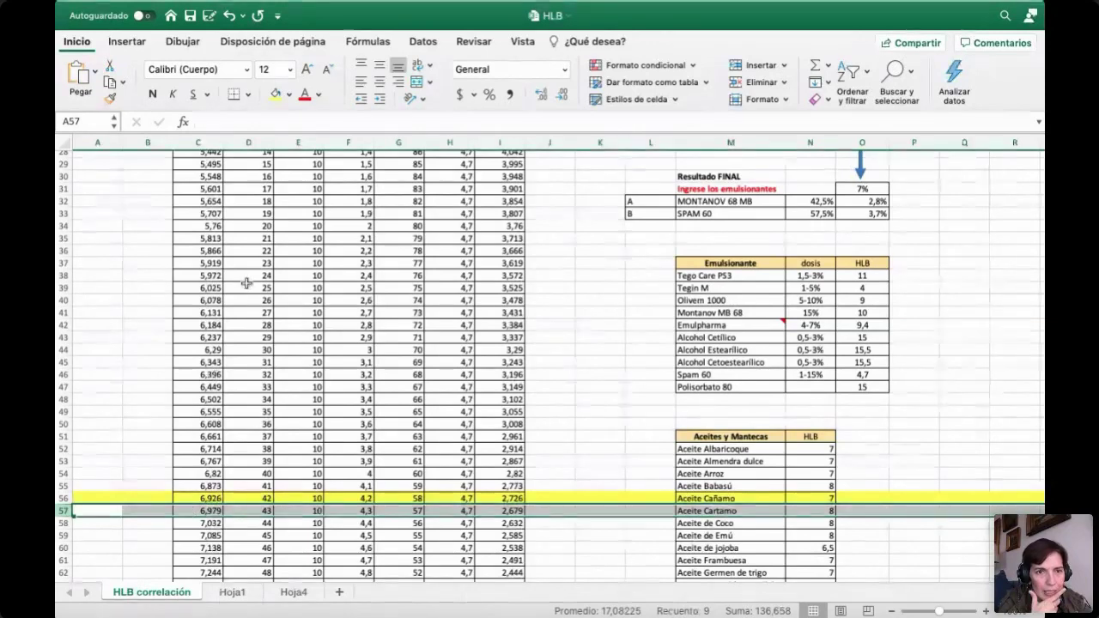
left_click(289, 95)
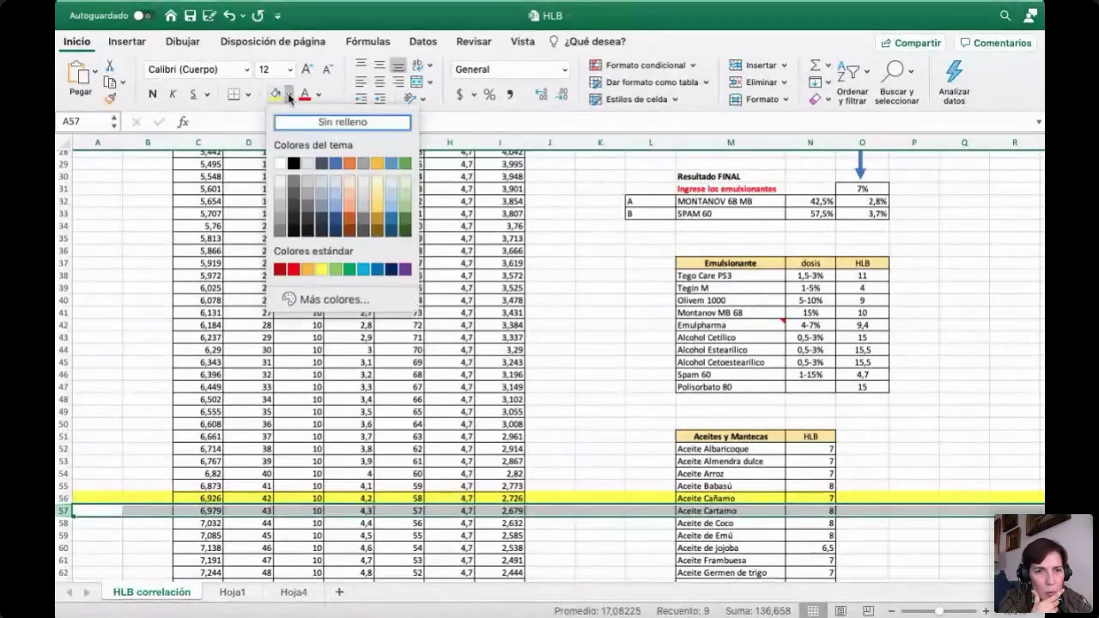
left_click(307, 270)
Step: Set the equation's HLB(A) in C141 to 10 and HLB(B) in C142 to 4,7
scroll(233, 506, "down", 15)
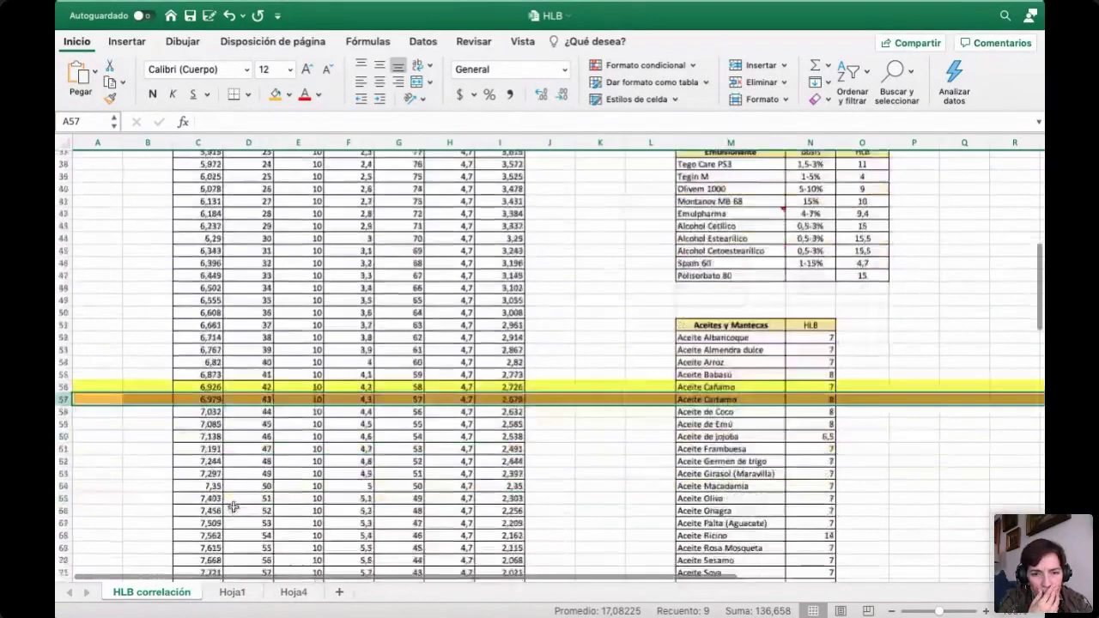
scroll(232, 507, "down", 11)
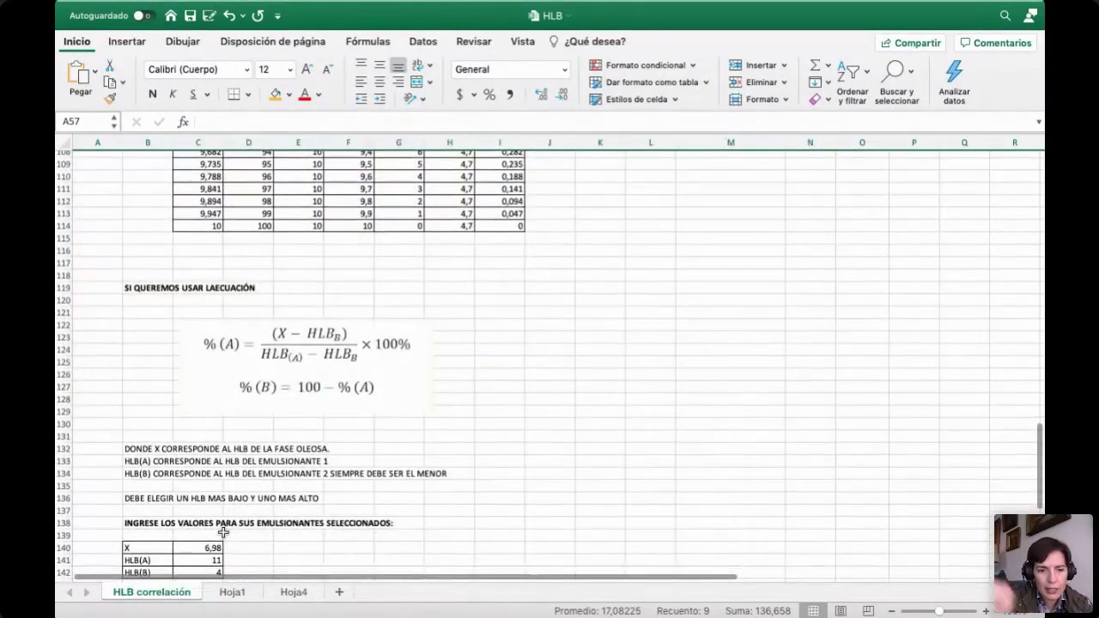
scroll(223, 532, "down", 3)
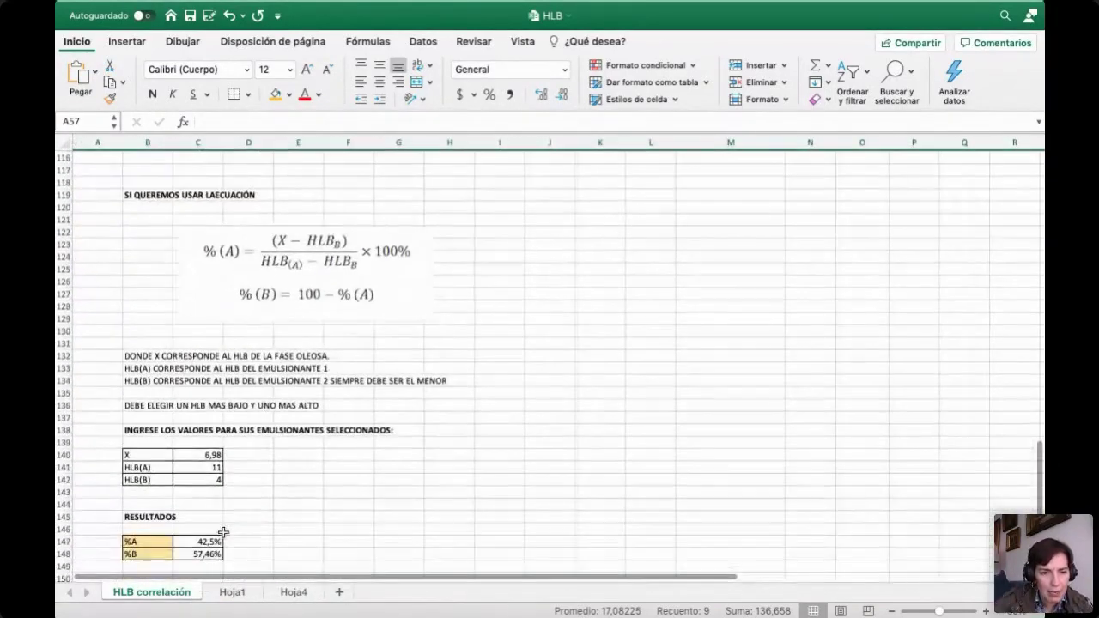
left_click(181, 467)
type("10")
key("Return")
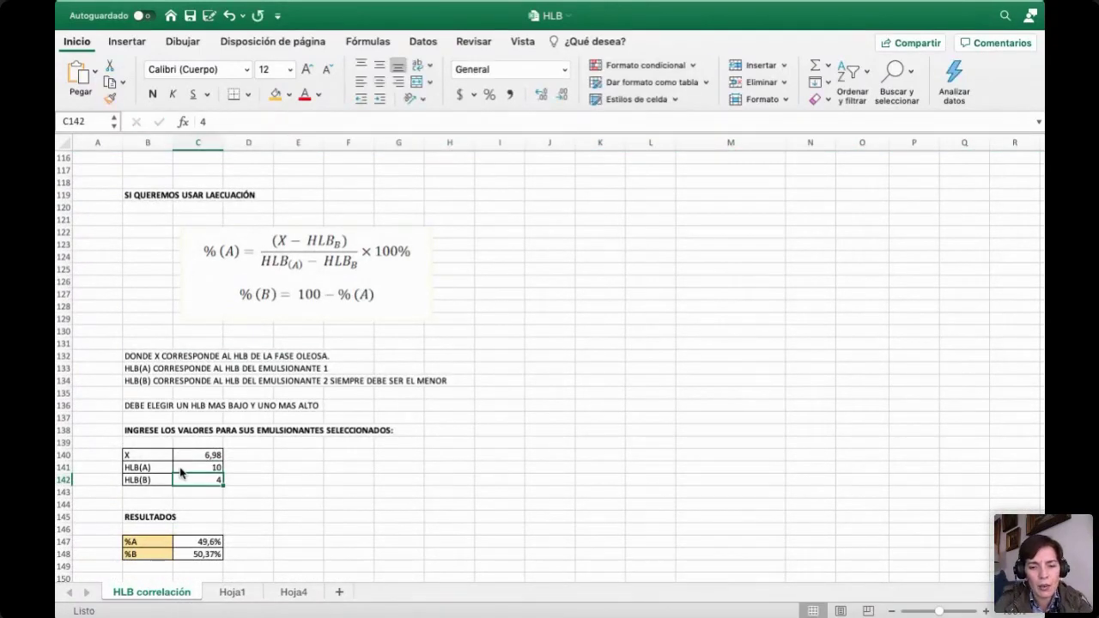
type("4,")
key("Return")
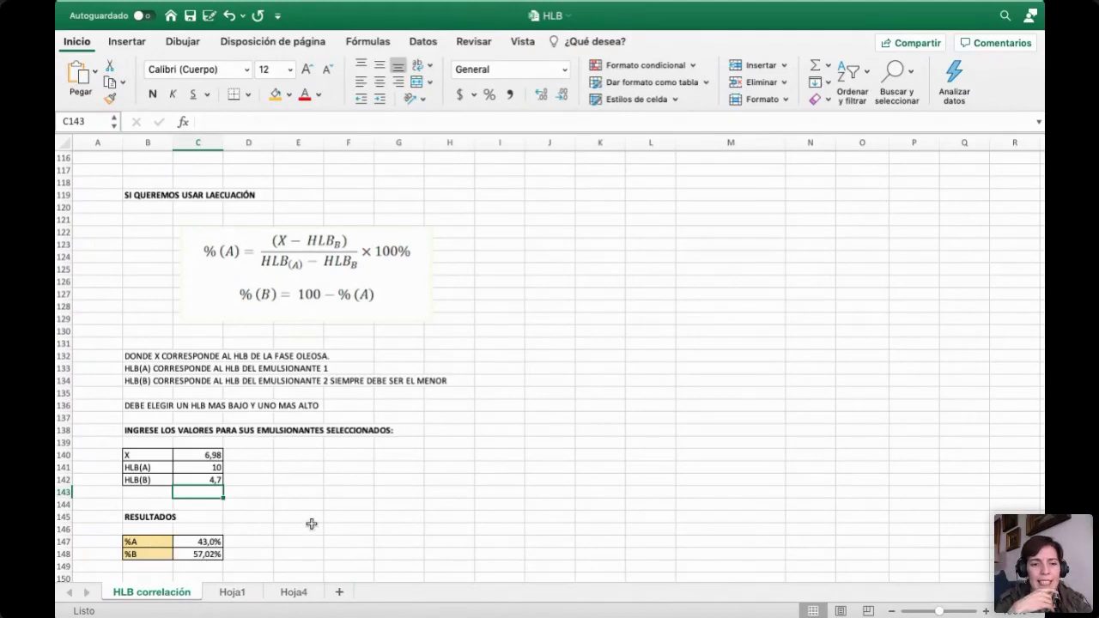
Step: Set the emulsifier percentage in O31 above the Resultado FINAL rows to 16%
scroll(311, 524, "up", 20)
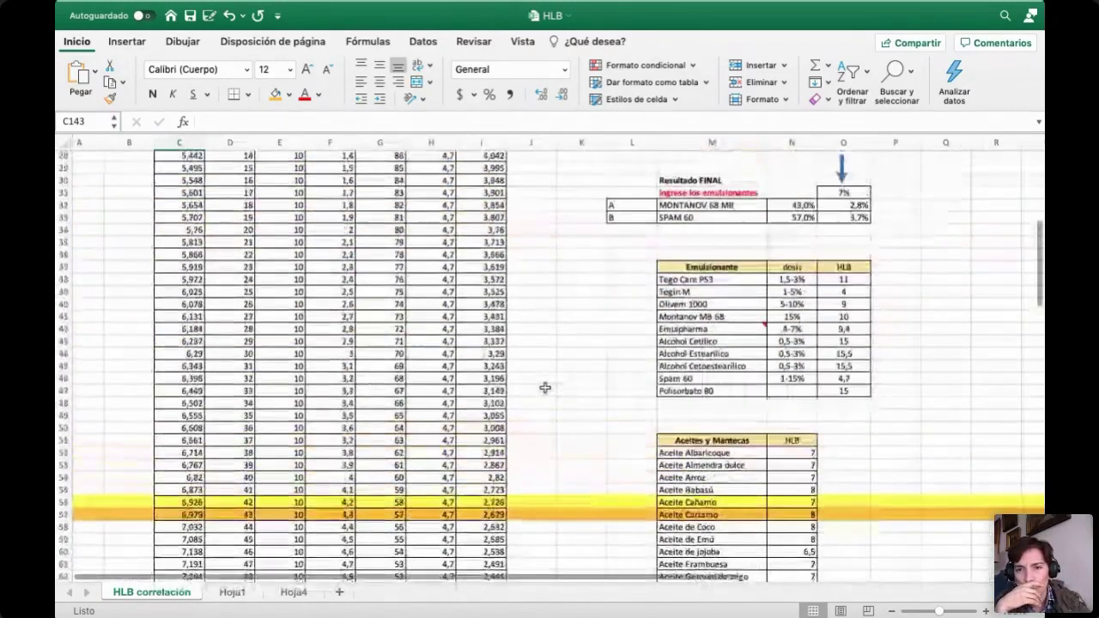
scroll(544, 388, "up", 1)
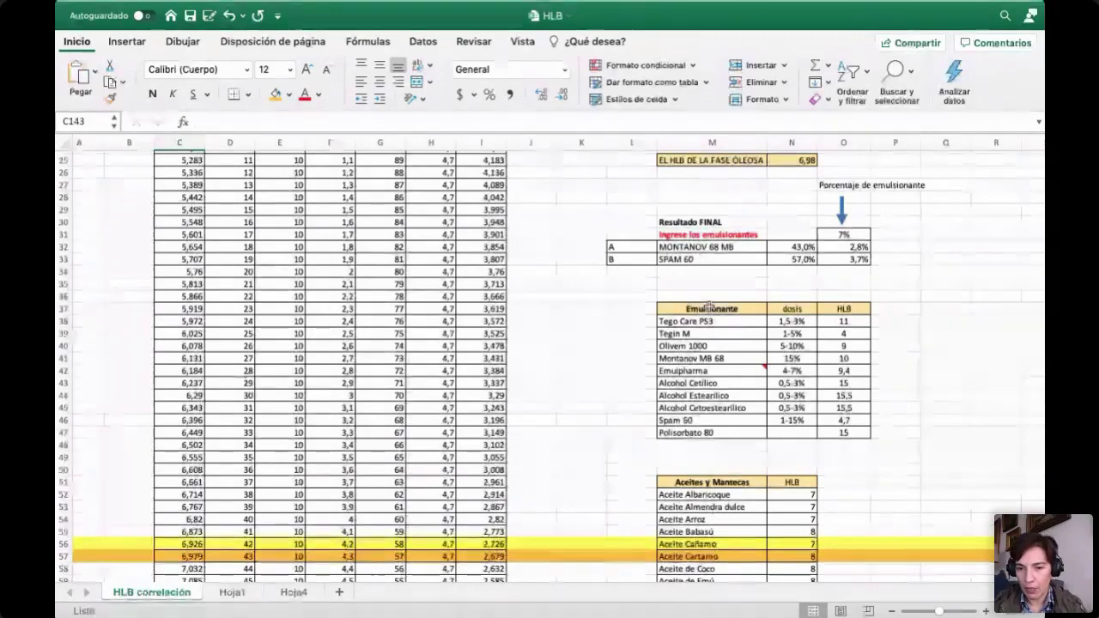
scroll(708, 305, "down", 2)
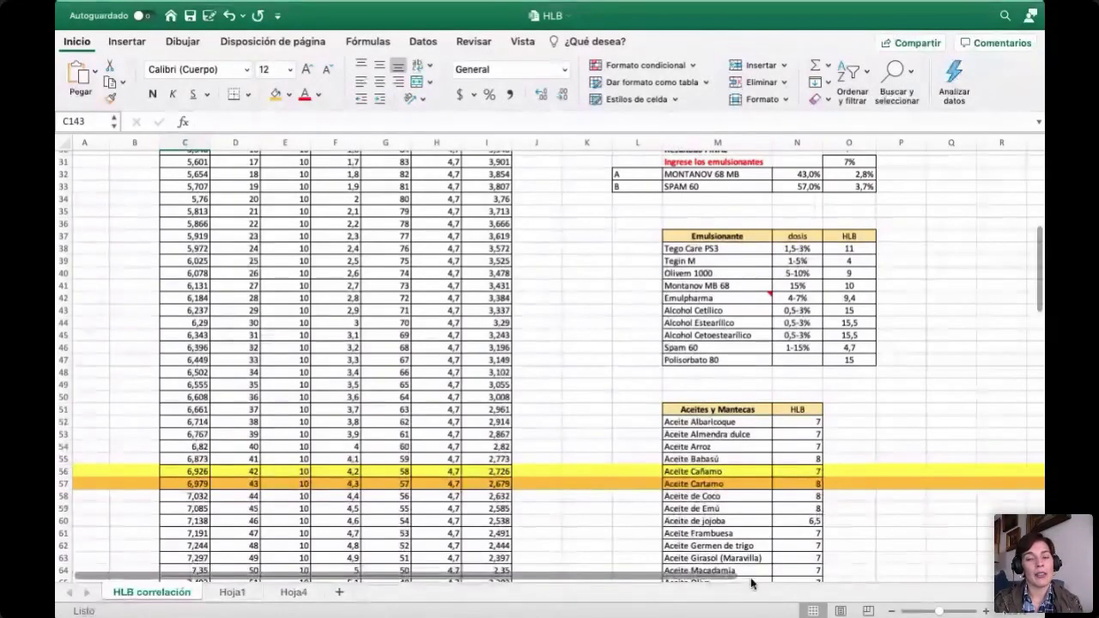
scroll(709, 529, "down", 10)
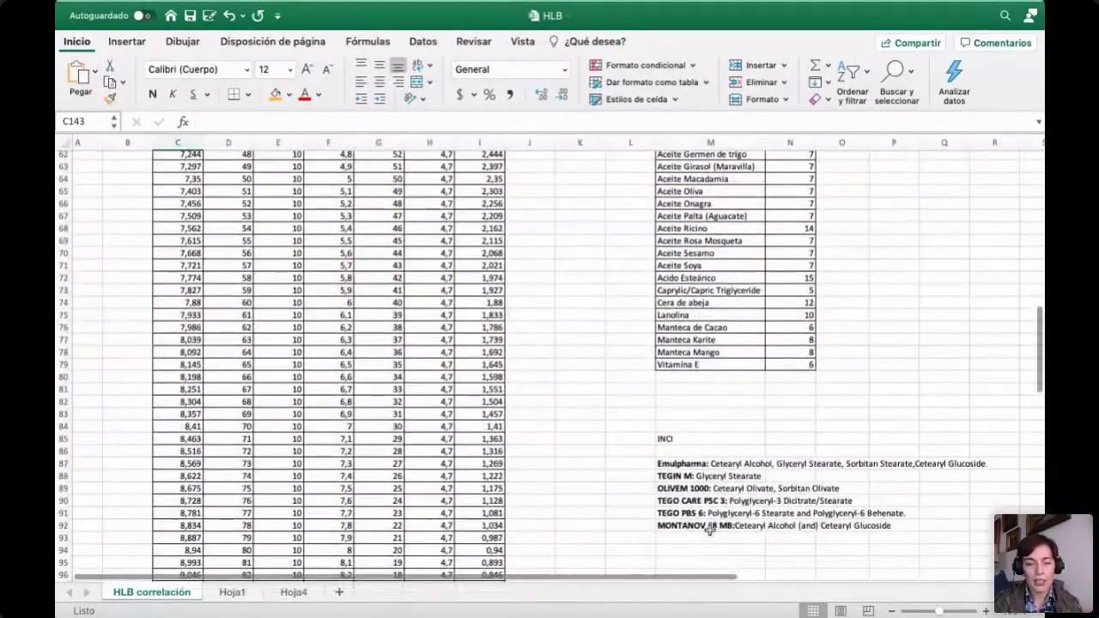
scroll(710, 529, "up", 10)
scroll(709, 531, "up", 2)
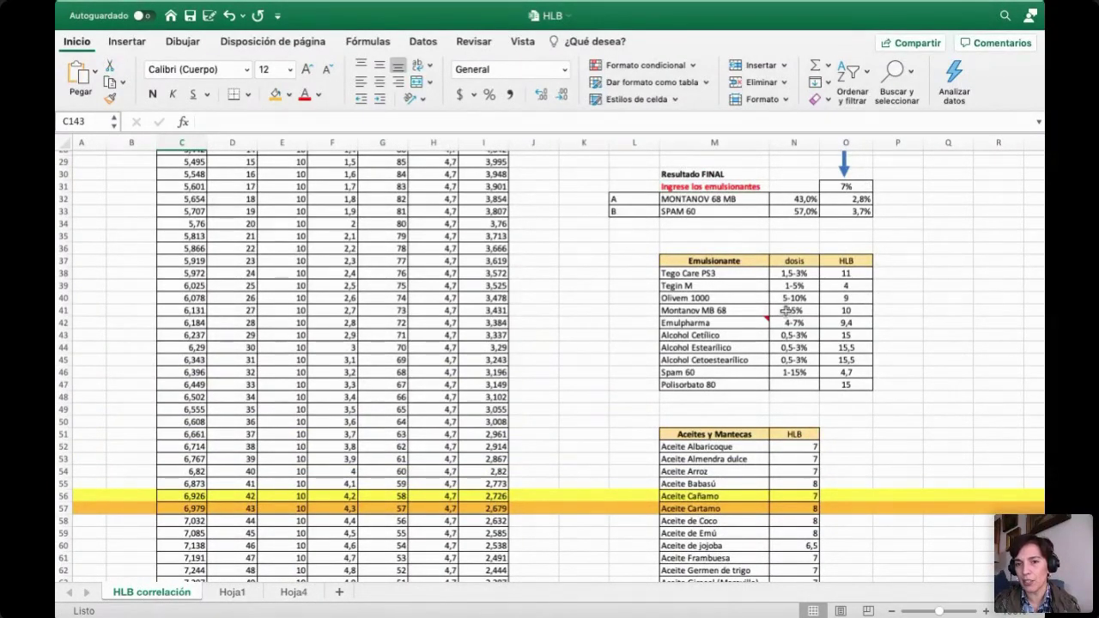
left_click(845, 187)
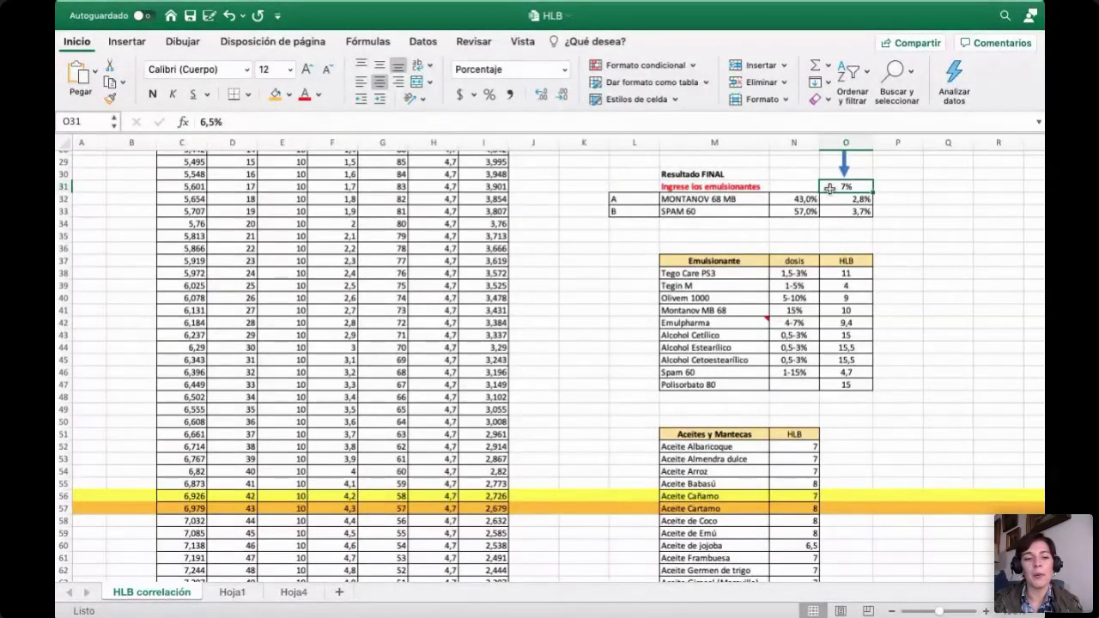
type("16%")
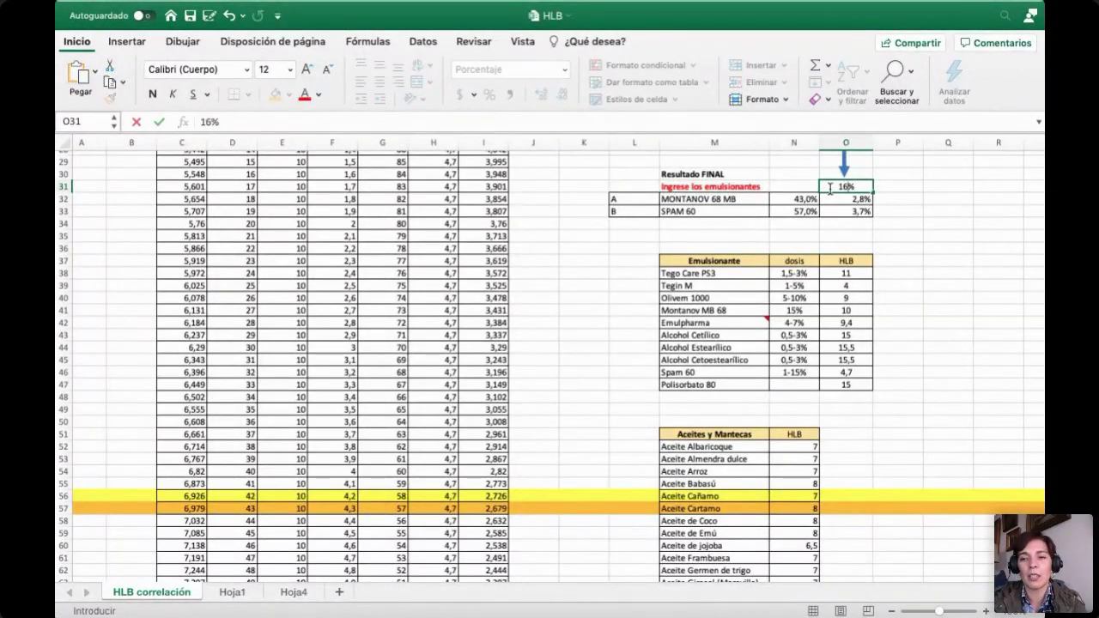
key("Return")
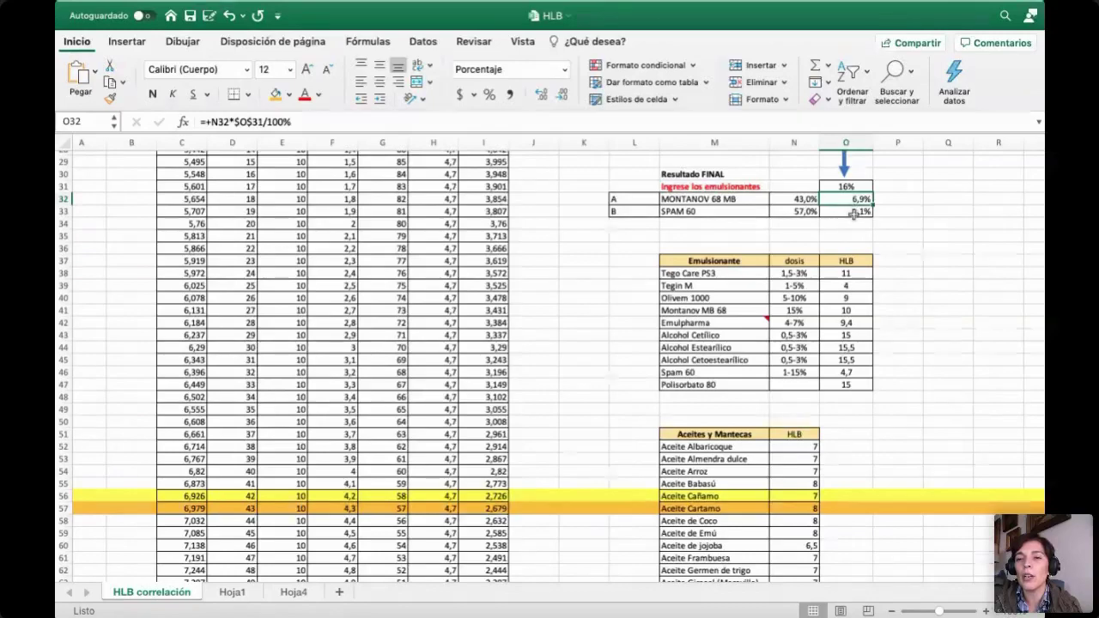
Step: Replace emulsifier B under Resultado FINAL with TEGIN M
scroll(852, 215, "up", 5)
scroll(852, 215, "up", 1)
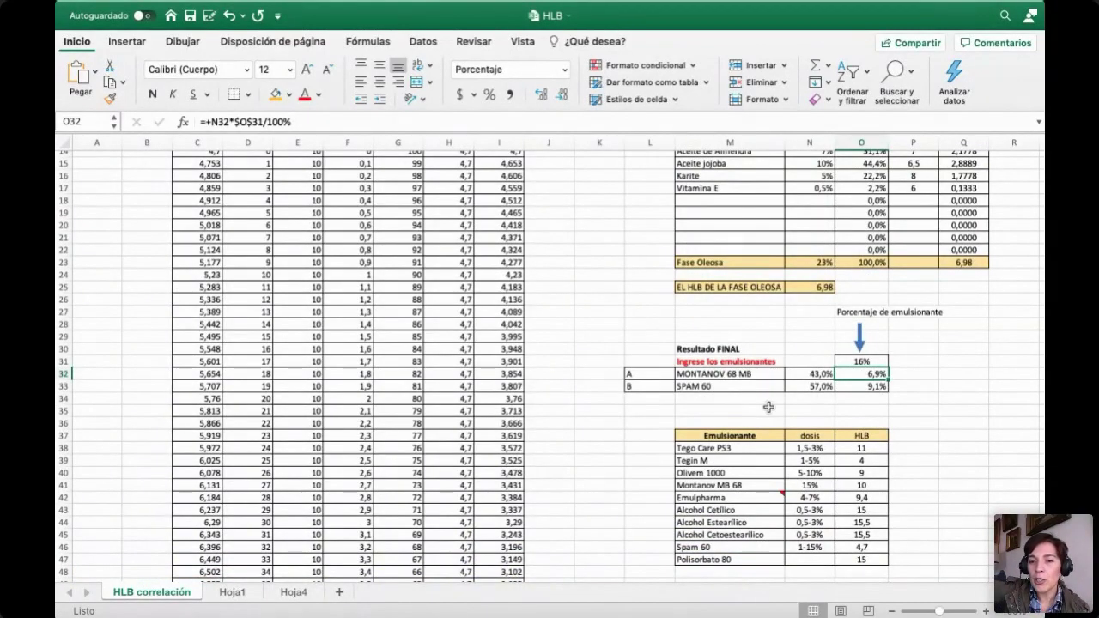
left_click(699, 387)
type("TEGIN M")
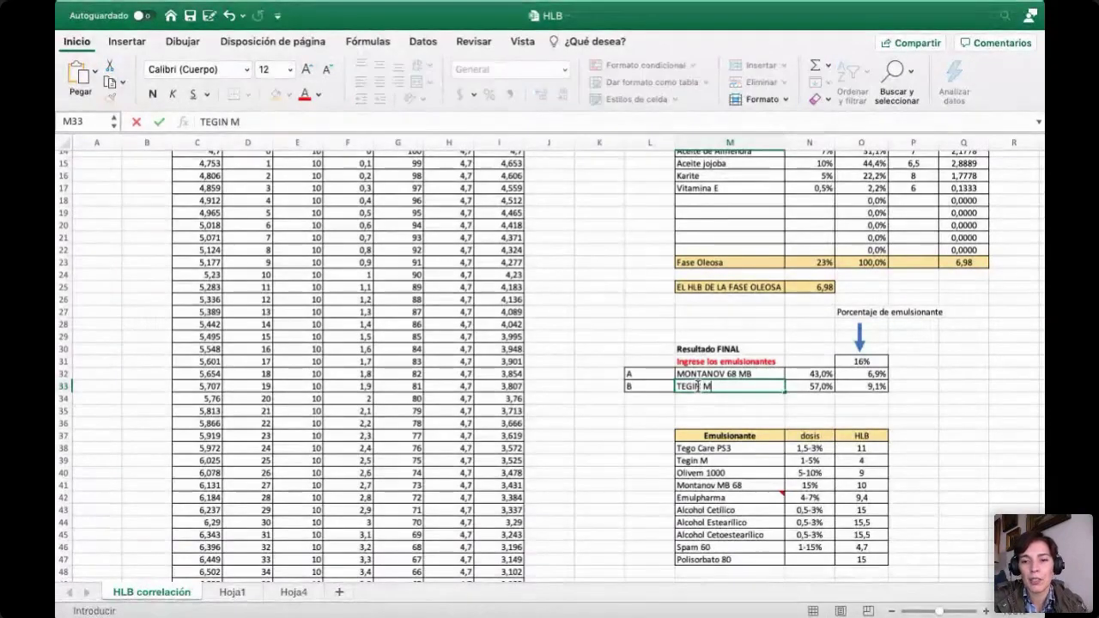
key("Return")
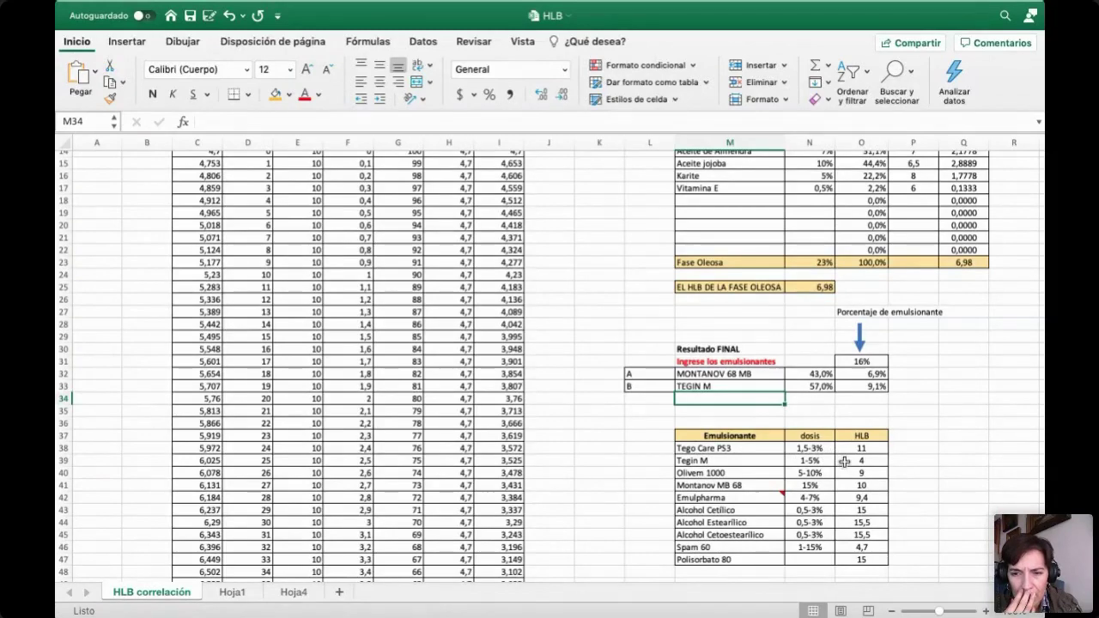
Step: Set the correlation table's HLB(B) in H11 to 4 to match Tegin M
scroll(636, 299, "up", 5)
left_click(450, 284)
type("4")
key("Return")
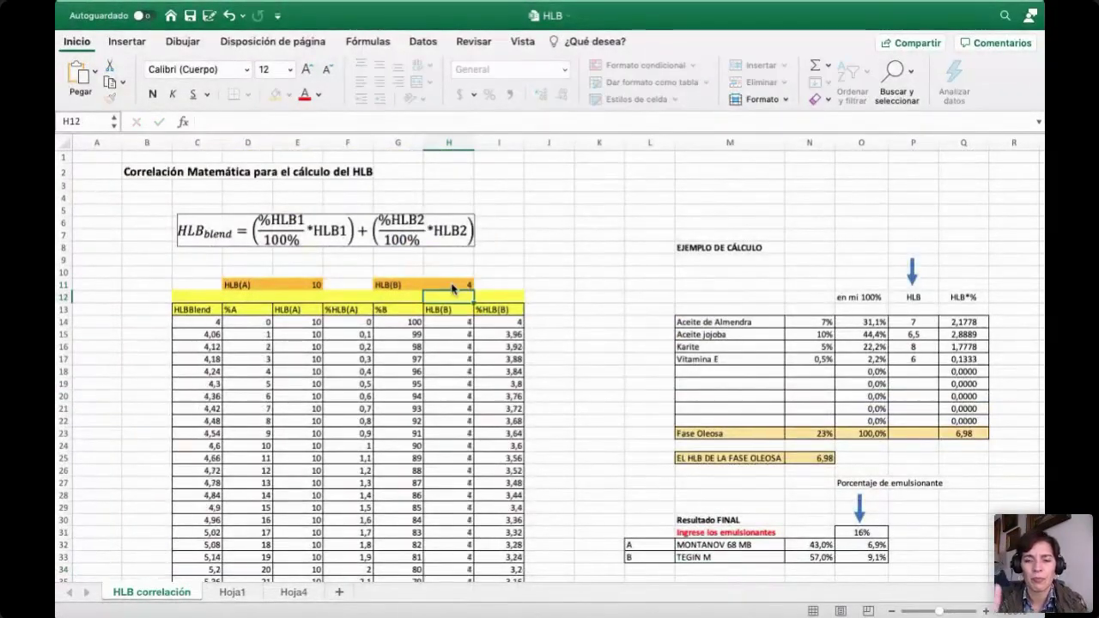
Step: Find the HLBBlend closest to the oil phase's HLB in the correlation table and fill its row 63 with orange
scroll(453, 289, "down", 15)
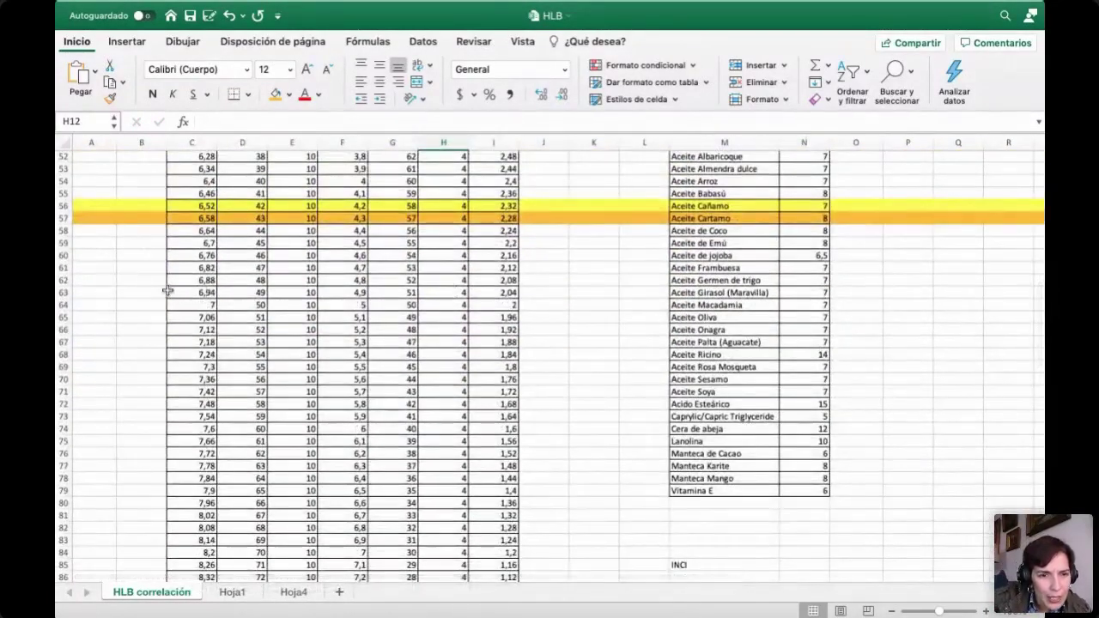
left_click(64, 293)
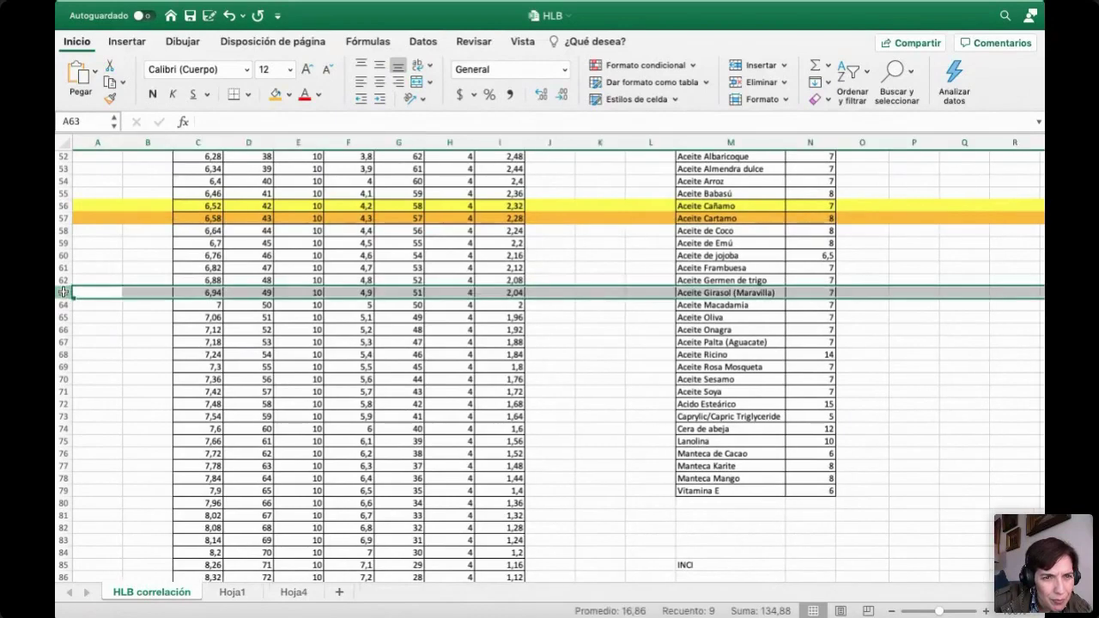
left_click(279, 100)
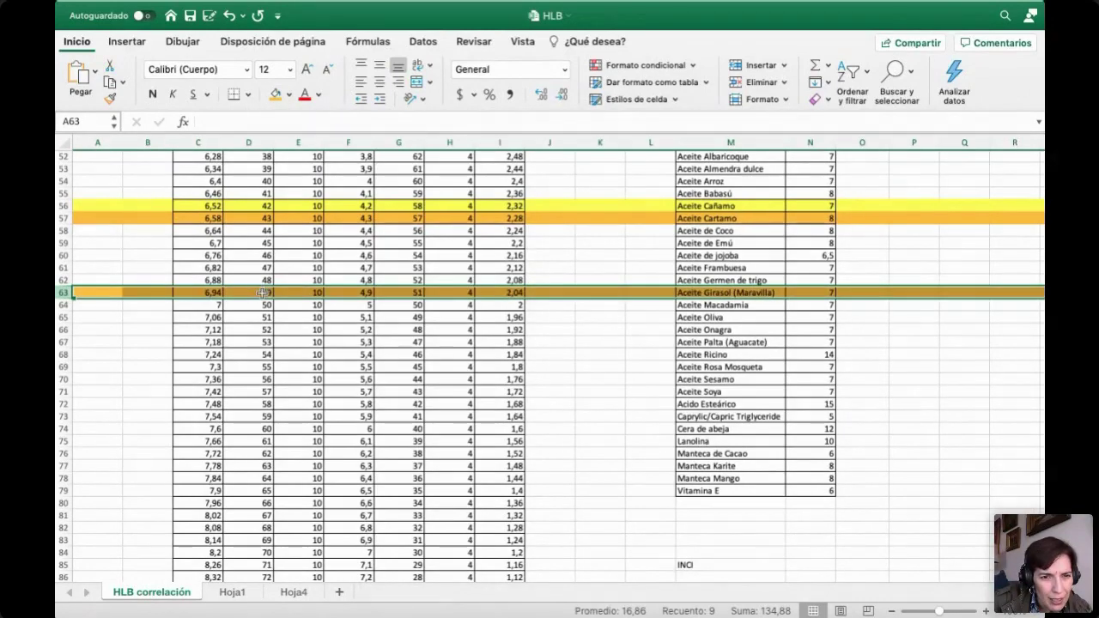
left_click(198, 294)
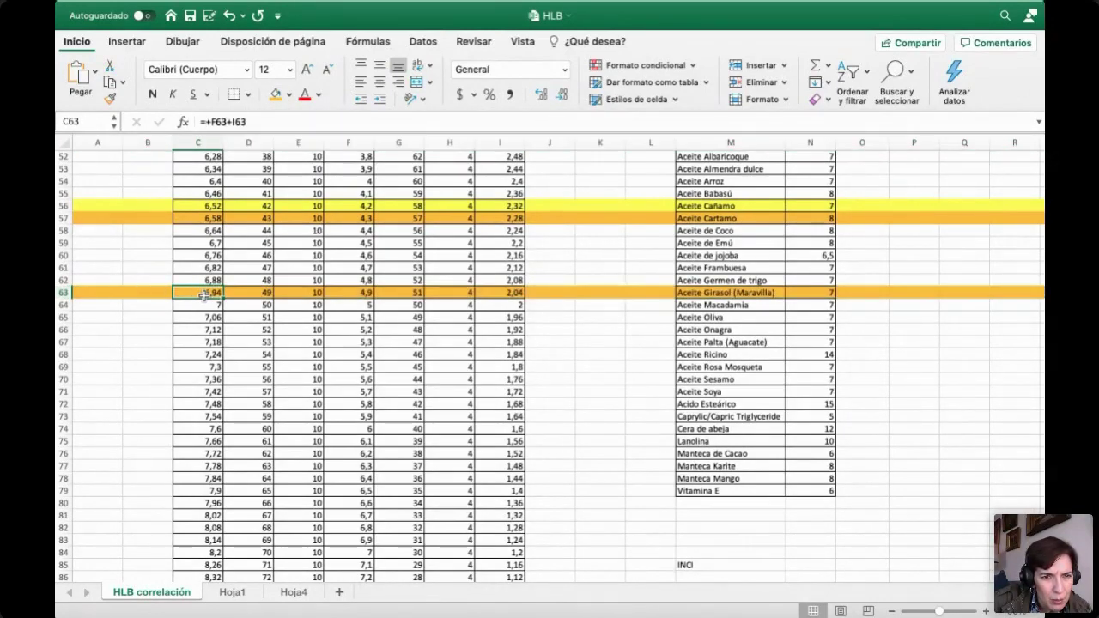
Step: Set the equation's HLB(B) in C142 to 4 and check the resulting emulsifier percentages under Resultado FINAL
scroll(273, 428, "down", 20)
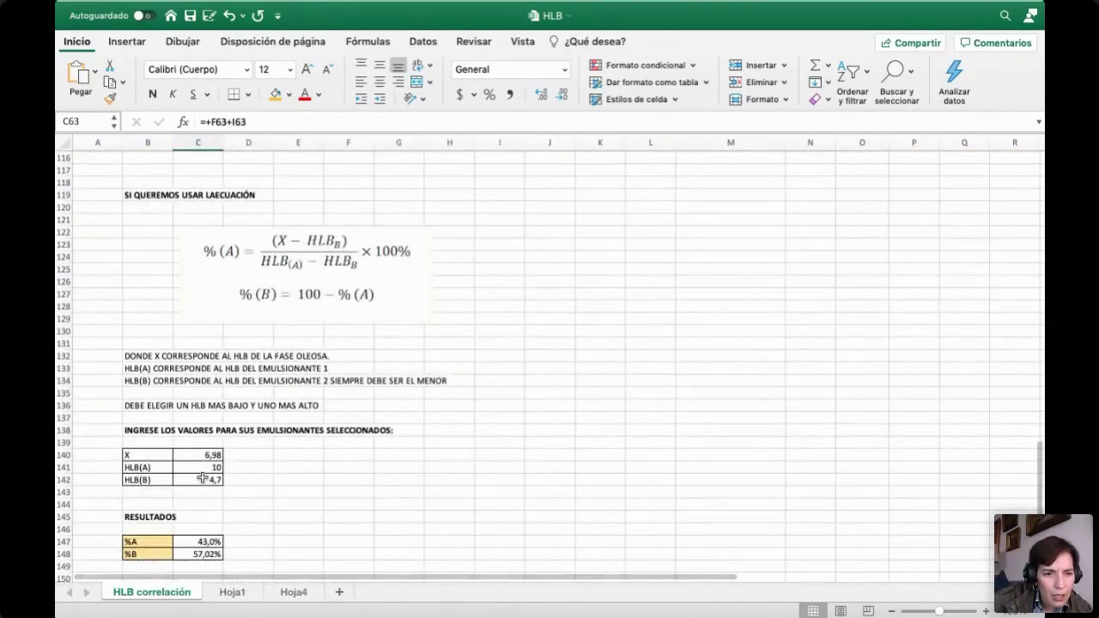
left_click(199, 479)
type("4")
key("Return")
scroll(474, 447, "up", 20)
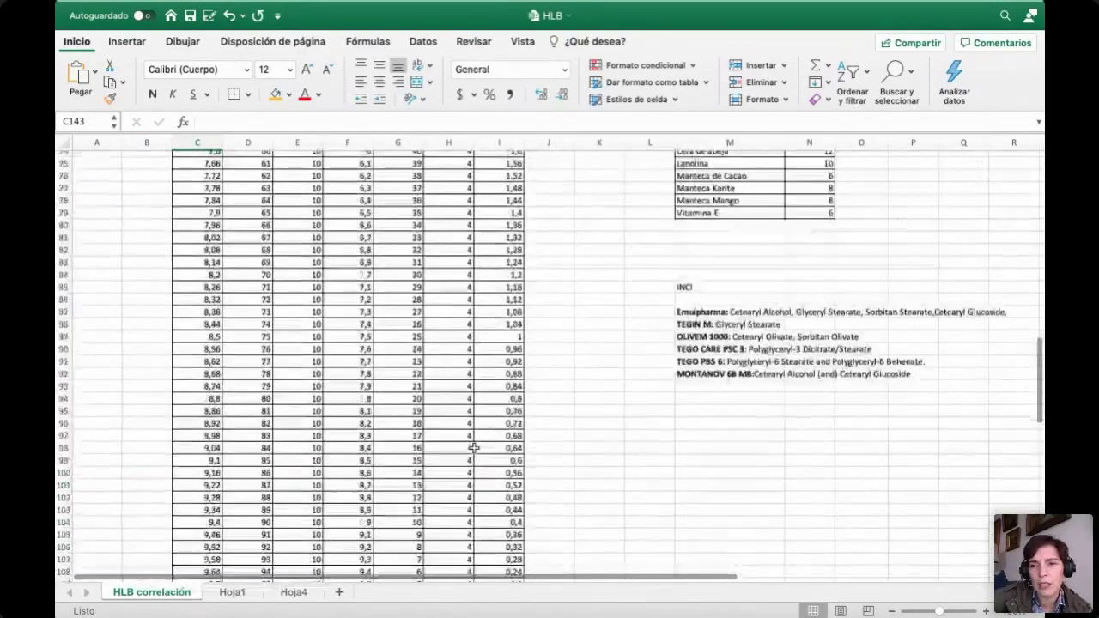
scroll(474, 447, "up", 2)
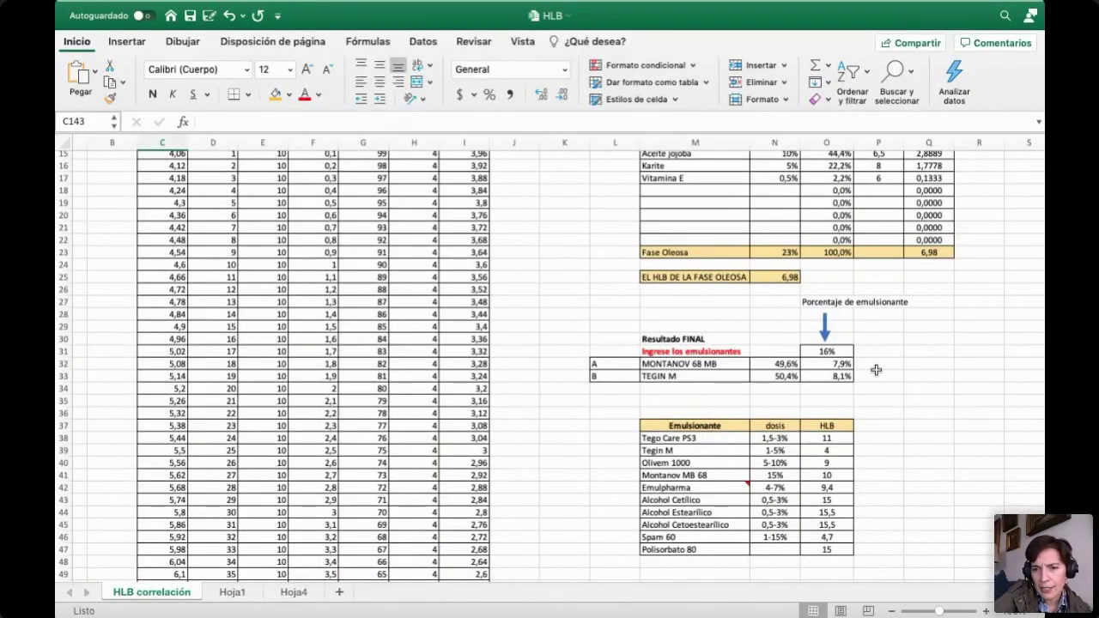
left_click(827, 364)
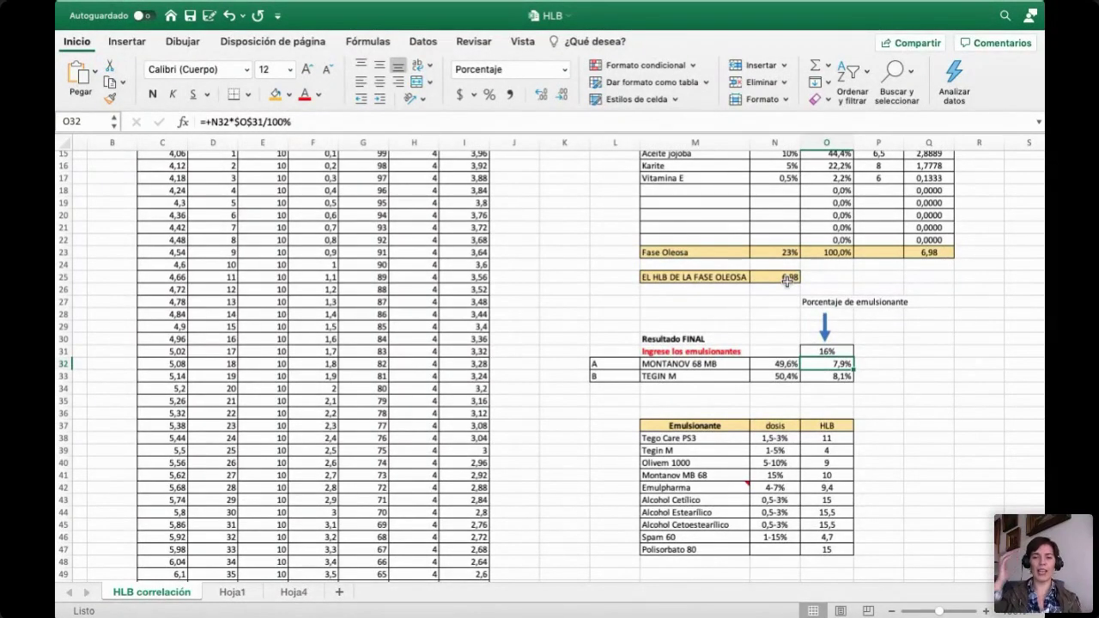
Step: Replace emulsifier A under Resultado FINAL with OLIVEM 1000
left_click(698, 365)
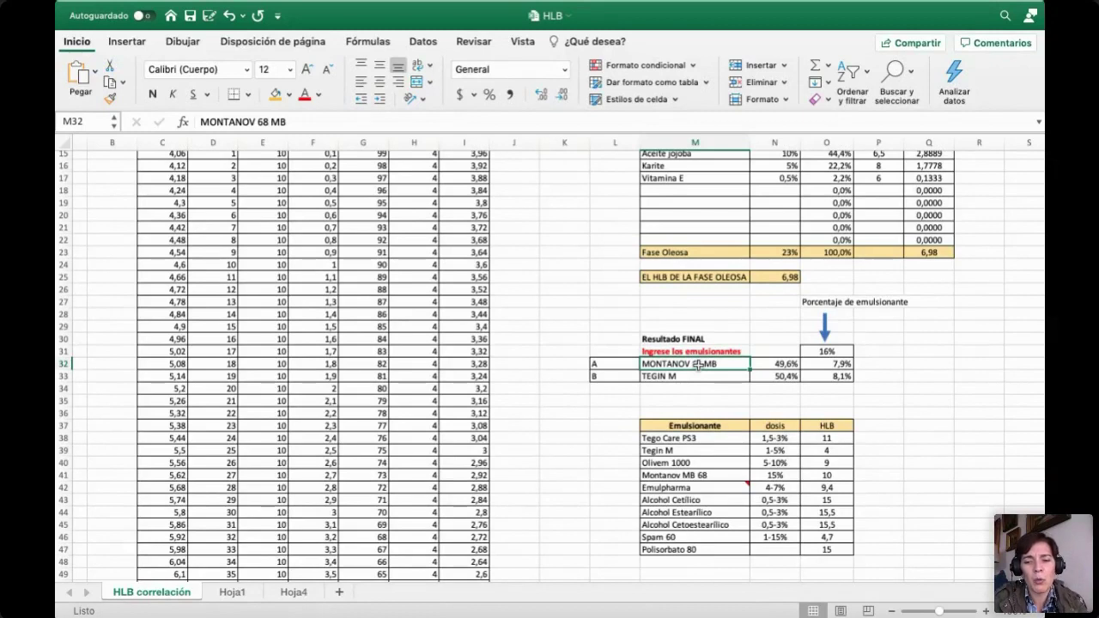
type("OLIVEM 1000")
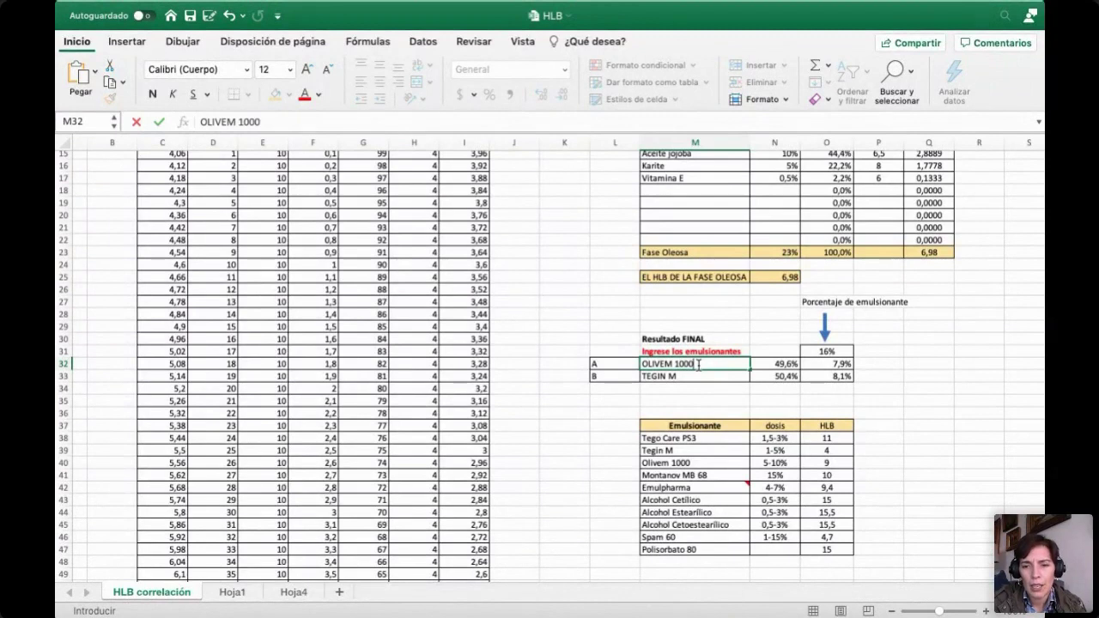
key("Return")
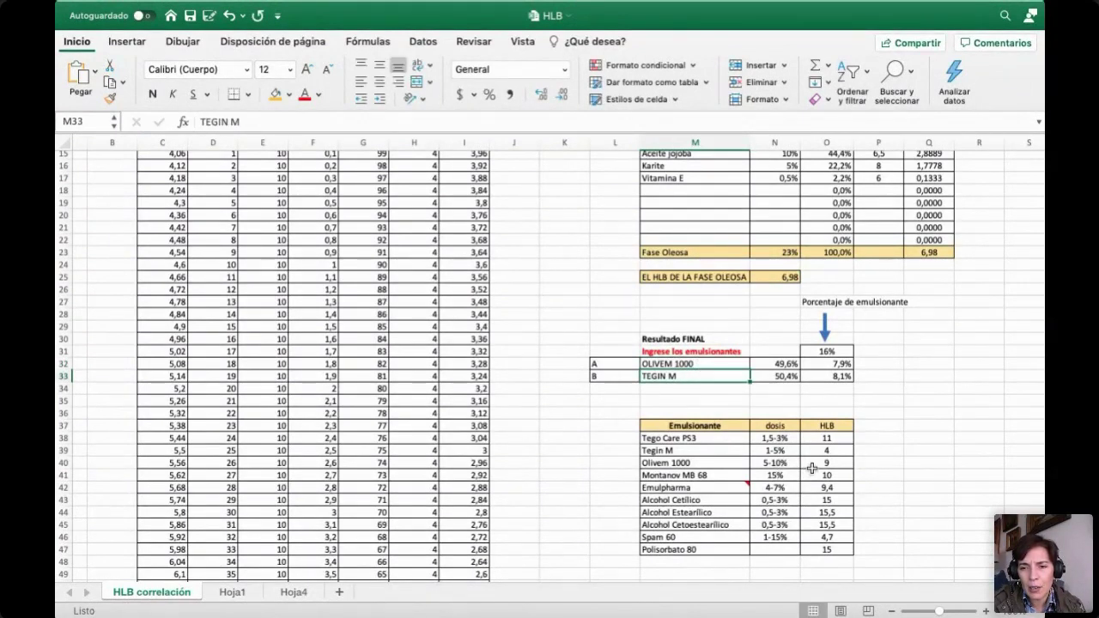
Step: Look up Olivem 1000's HLB in the emulsifier list and set the correlation table's HLB(A) to 9
left_click(812, 463)
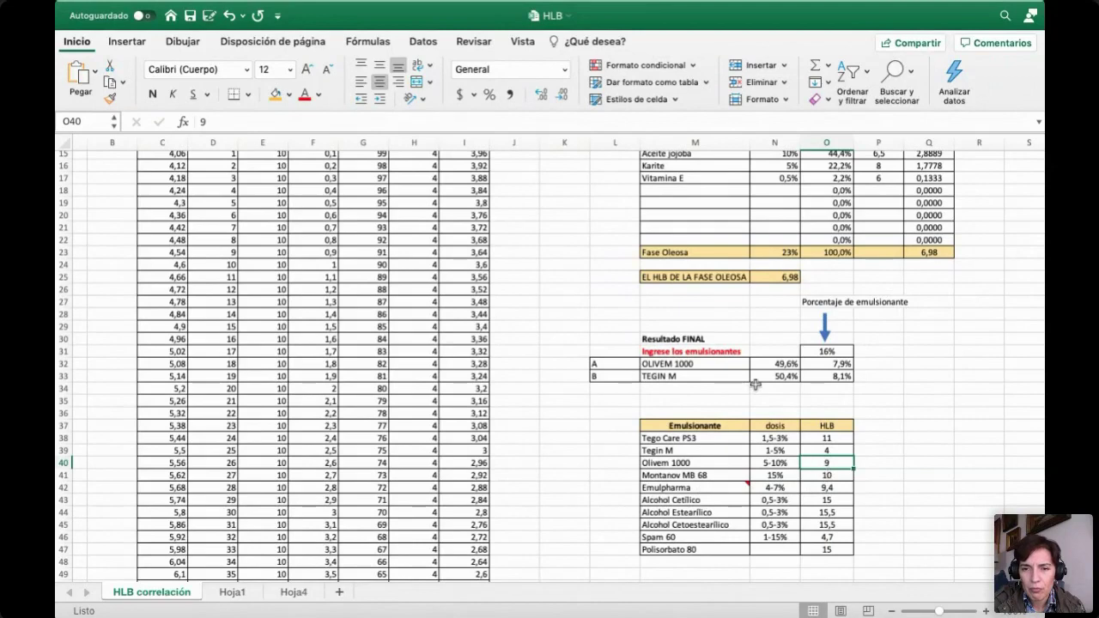
scroll(515, 344, "up", 5)
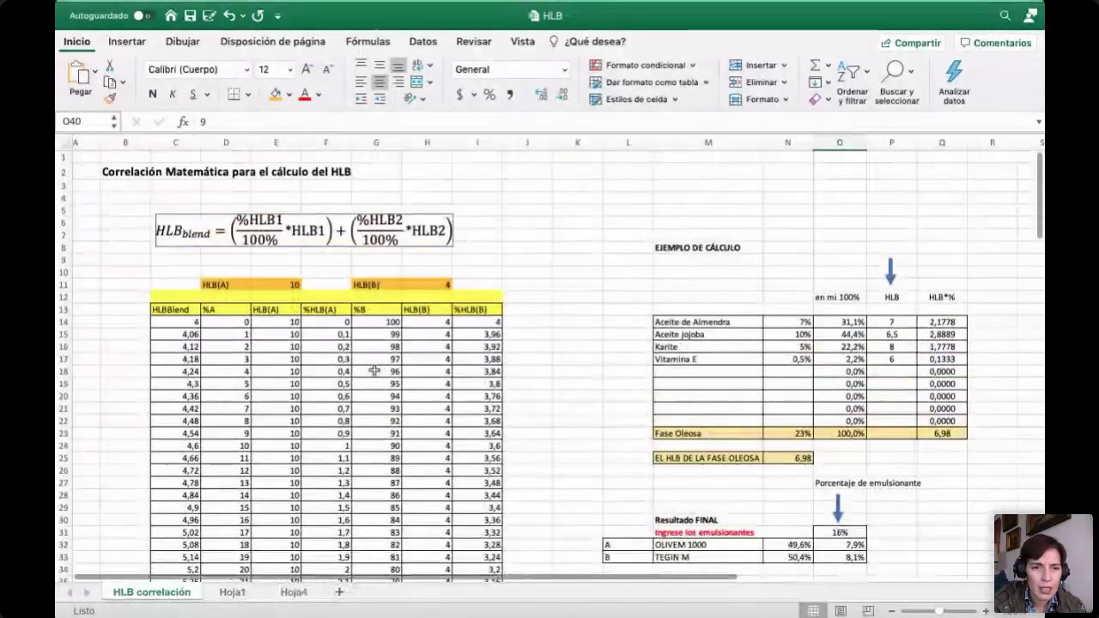
left_click(286, 284)
type("9")
key("Return")
Step: Fill row 91 of the correlation table with orange
scroll(352, 344, "down", 10)
scroll(339, 395, "down", 2)
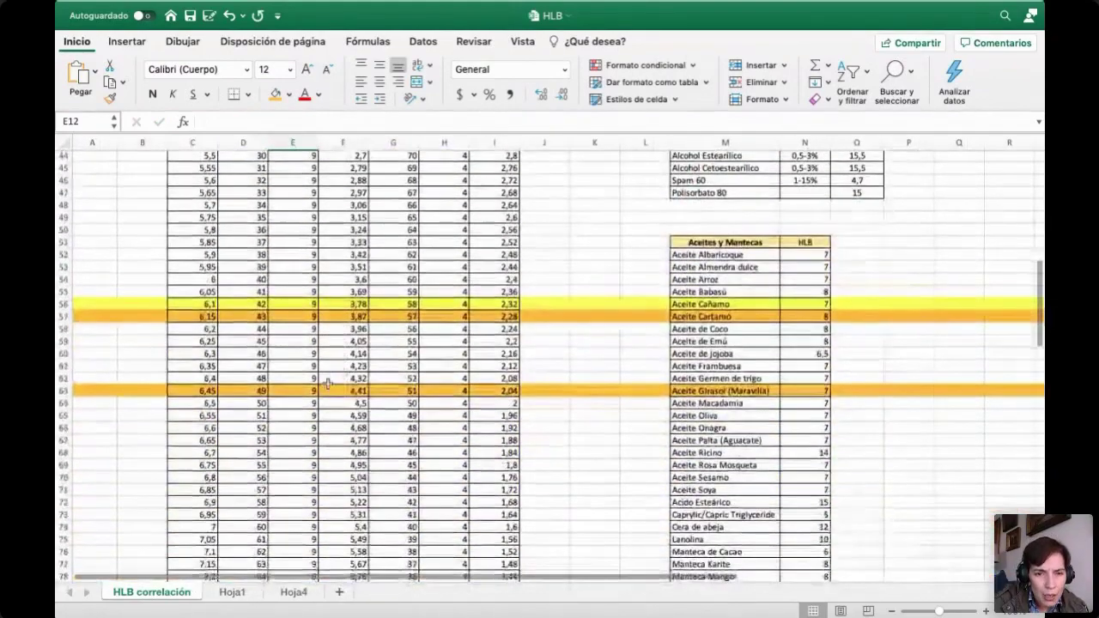
scroll(322, 487, "down", 5)
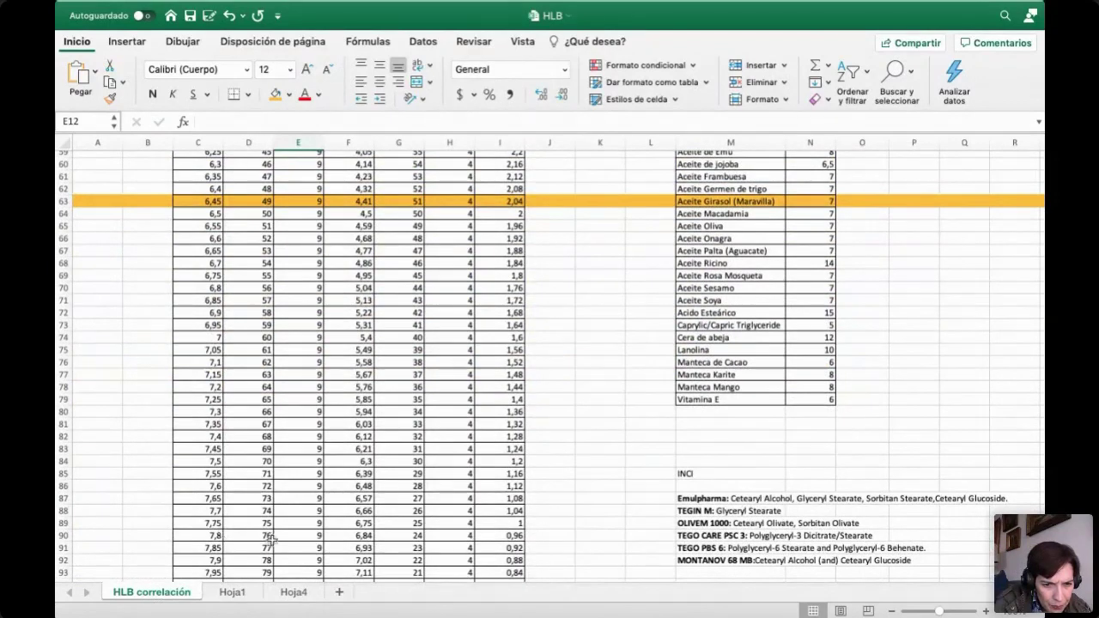
left_click(63, 550)
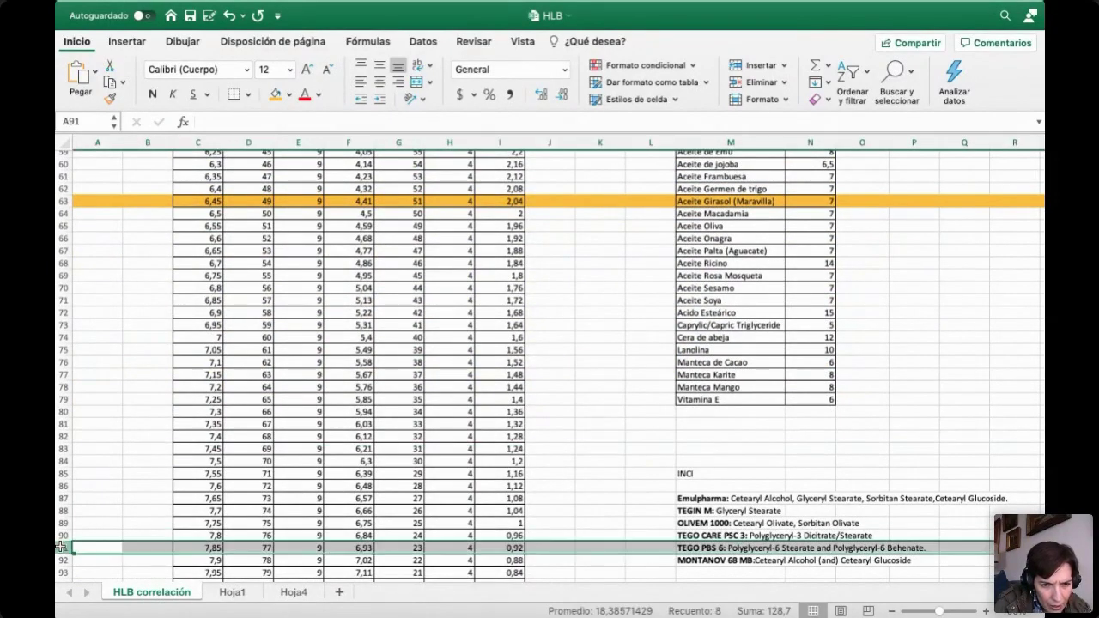
left_click(276, 94)
scroll(317, 309, "down", 5)
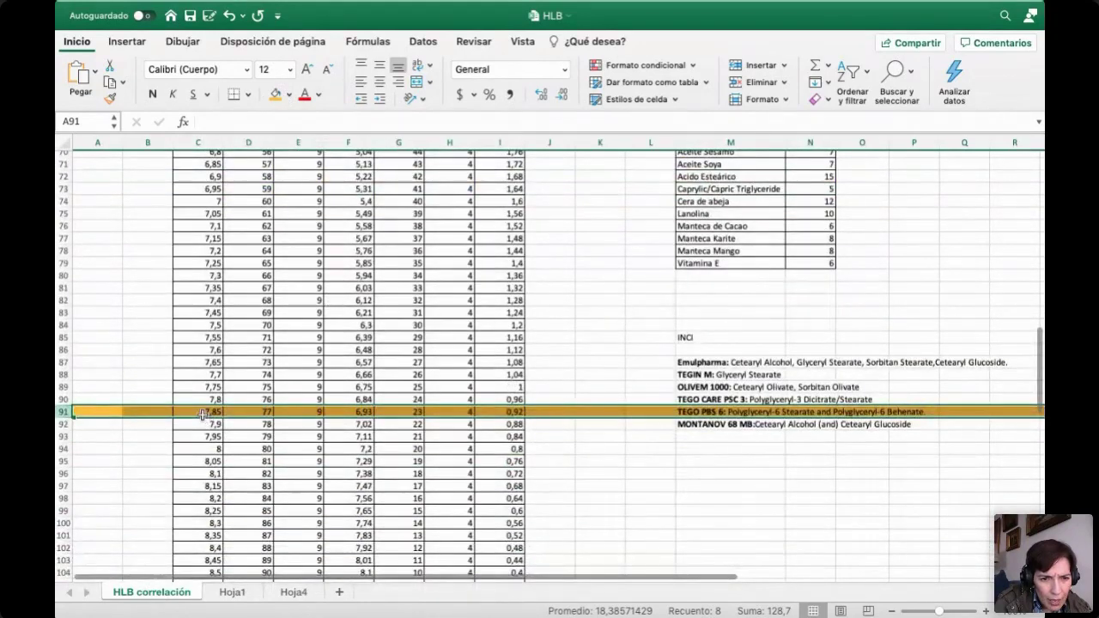
Step: Find the HLBBlend closest to the oil phase's HLB further up the correlation table and fill its row 73 with orange
scroll(183, 352, "up", 2)
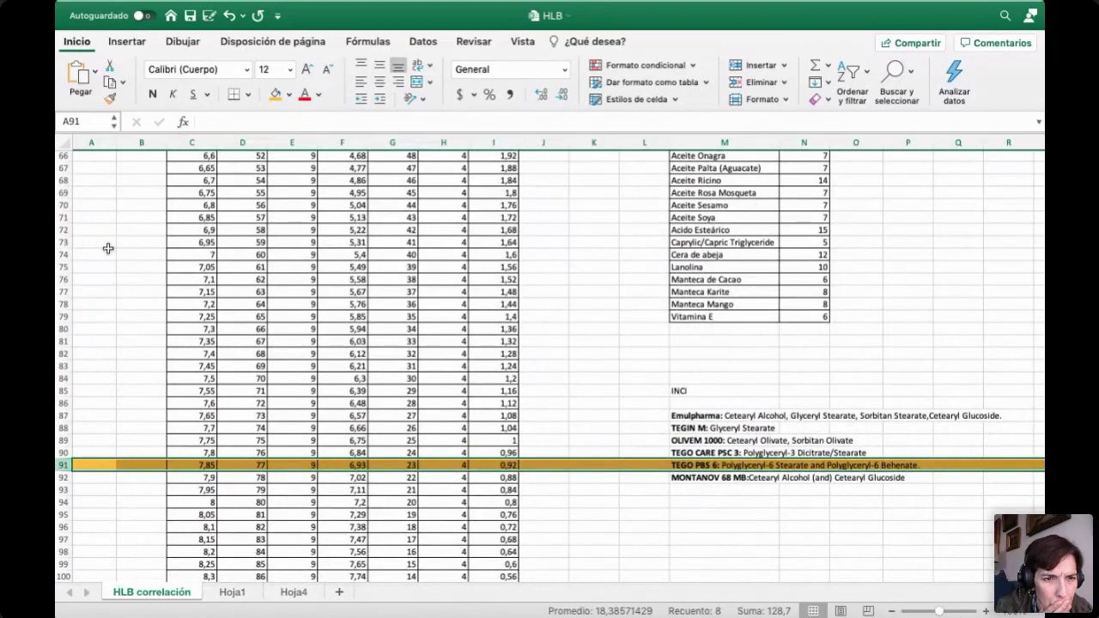
left_click(60, 242)
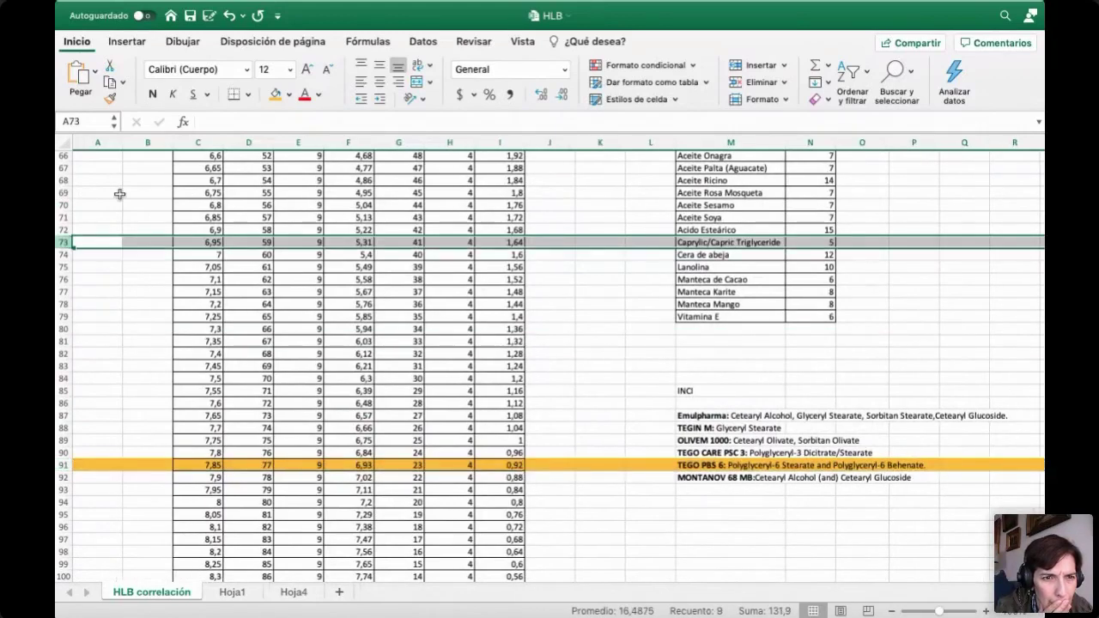
left_click(275, 94)
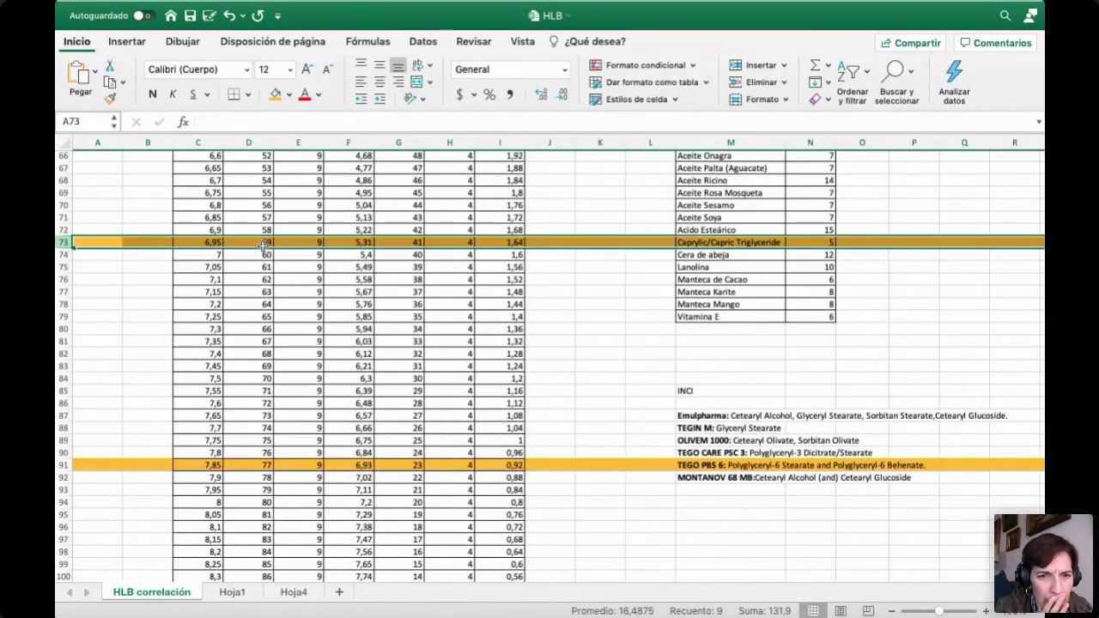
Step: Set the equation's HLB(A) in C141 to 9 to match Olivem 1000
scroll(421, 306, "down", 15)
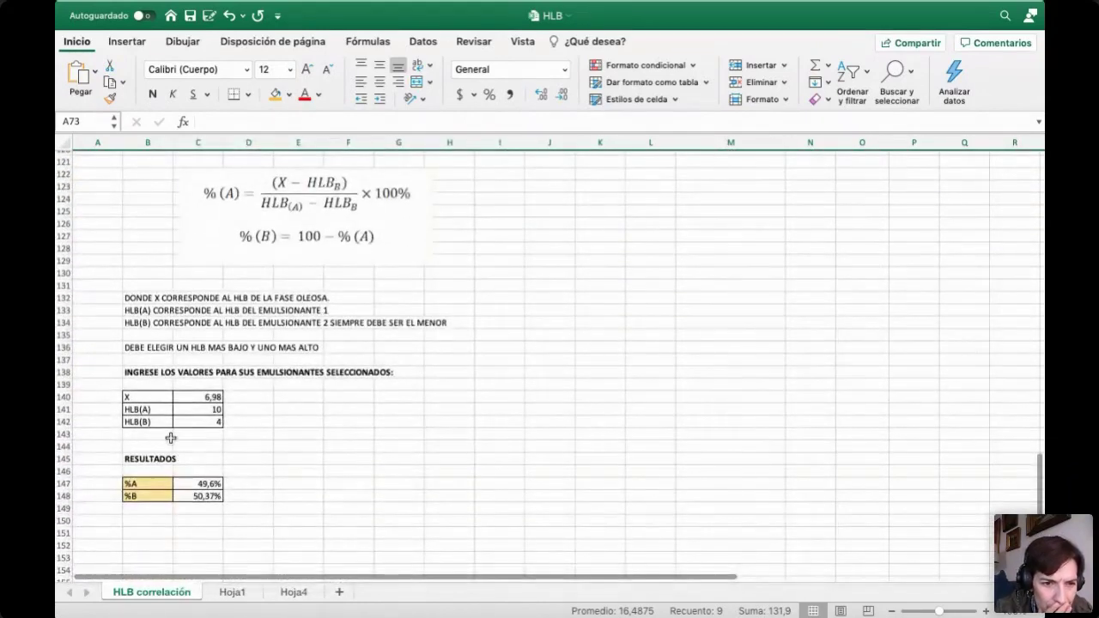
left_click(197, 412)
type("9")
key("Return")
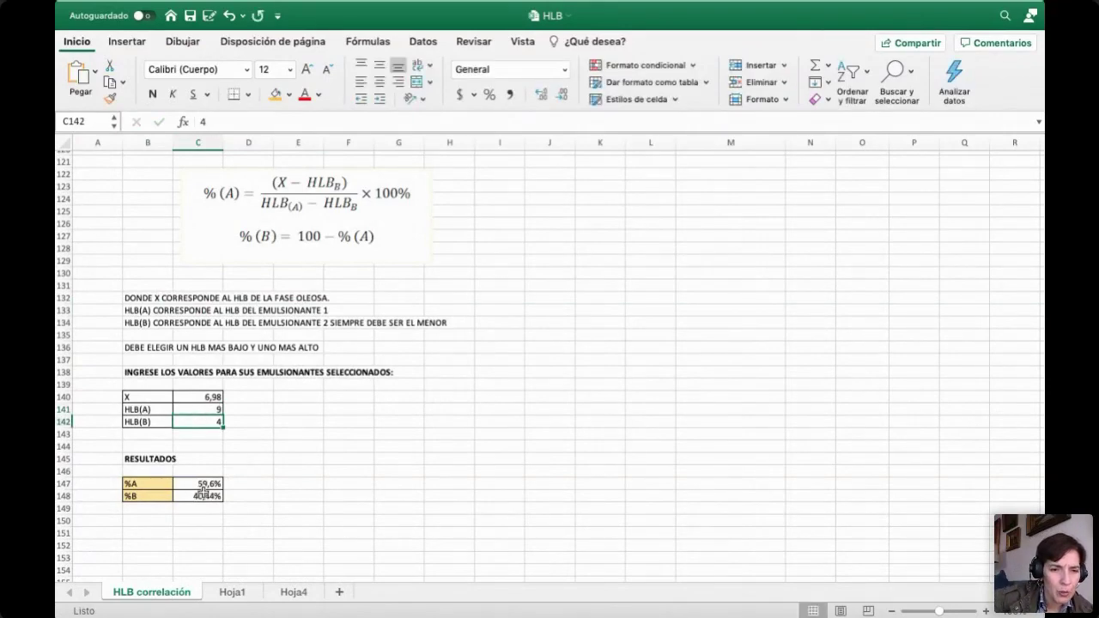
scroll(334, 523, "up", 5)
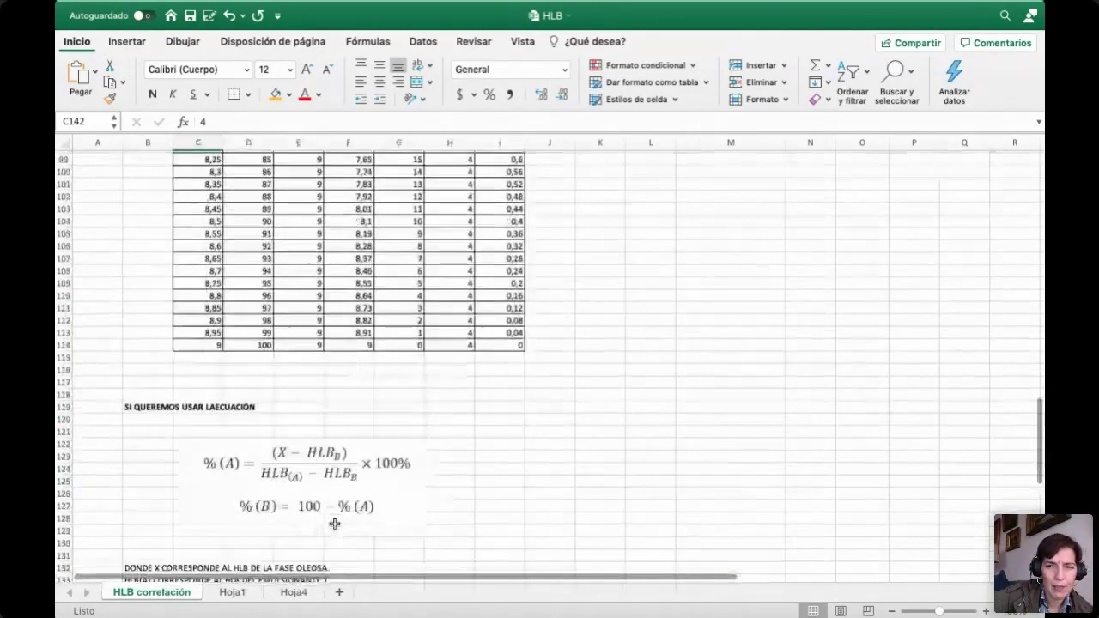
Step: Try a total emulsifier percentage of 8% in O31 of the final result block
scroll(334, 524, "up", 15)
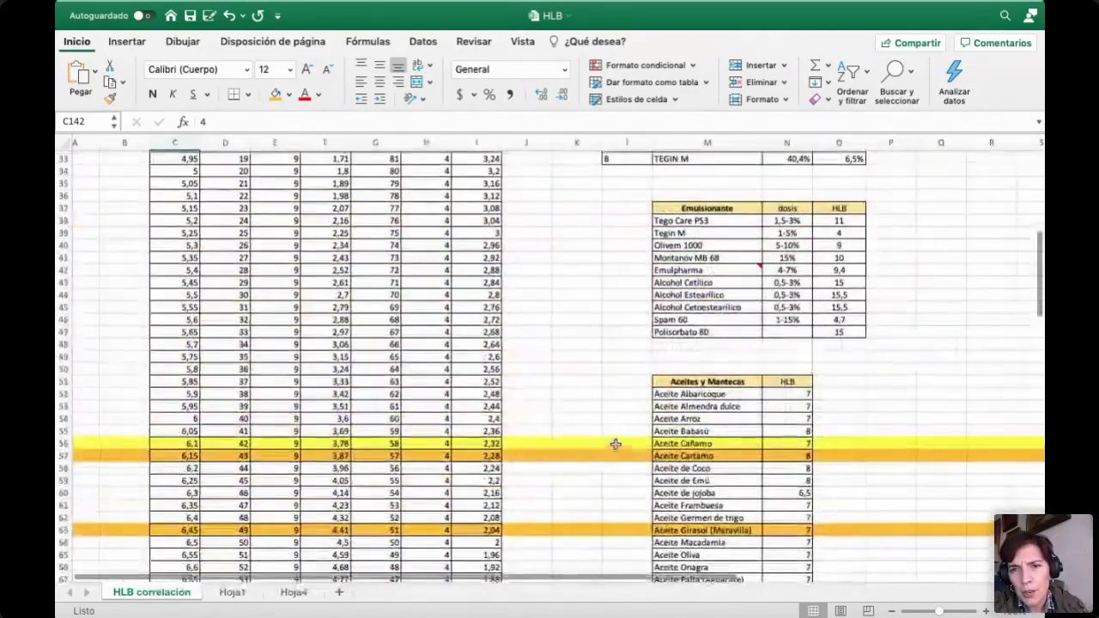
scroll(616, 444, "up", 3)
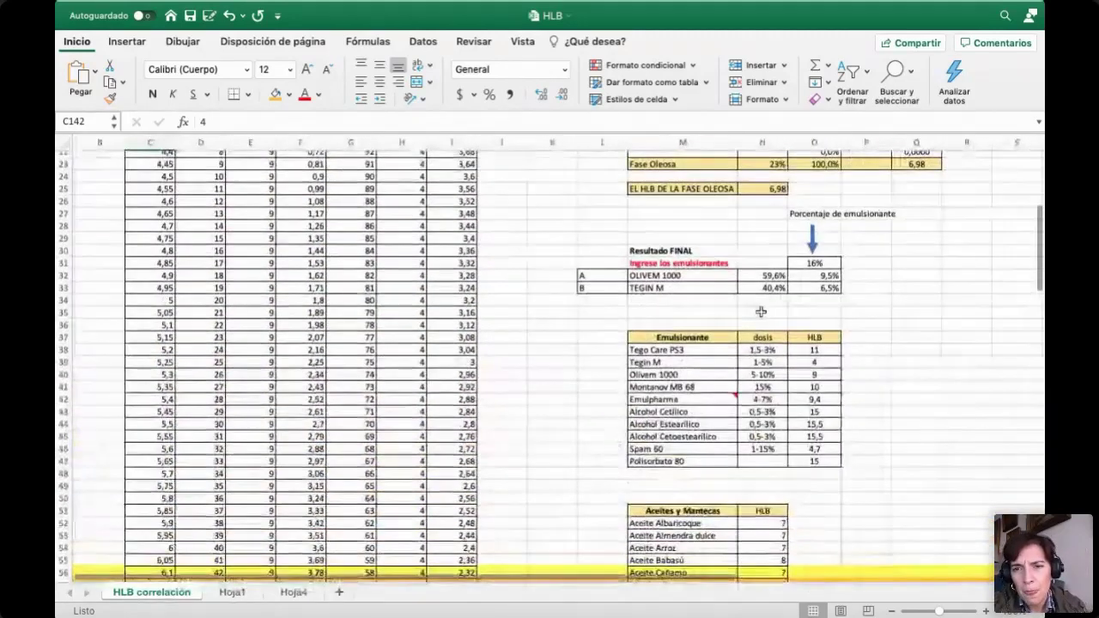
left_click(813, 264)
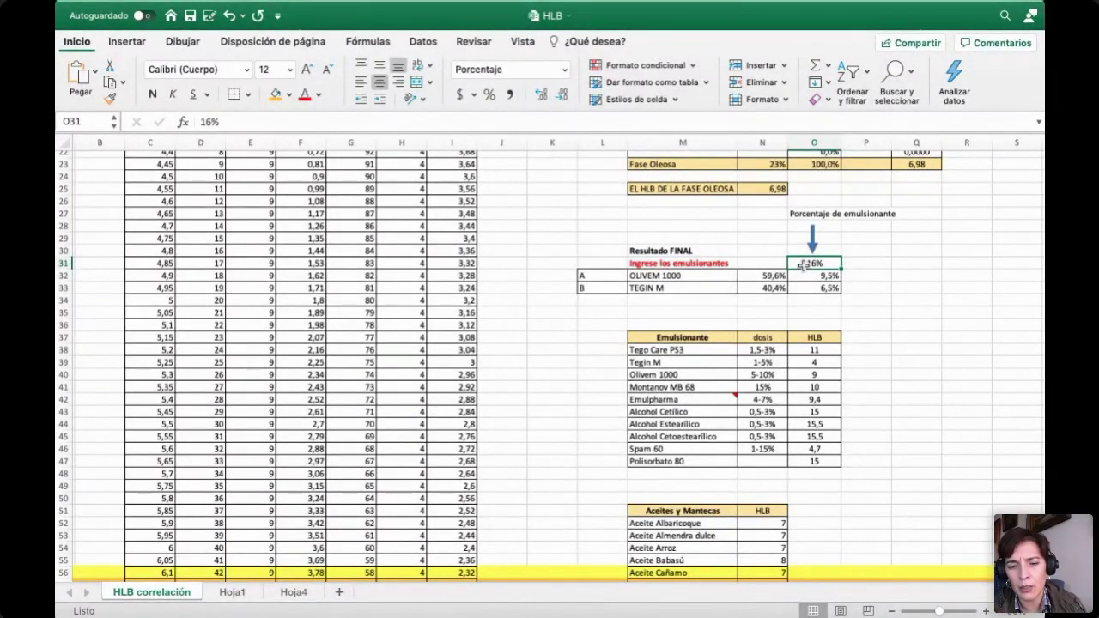
type("8")
key("Return")
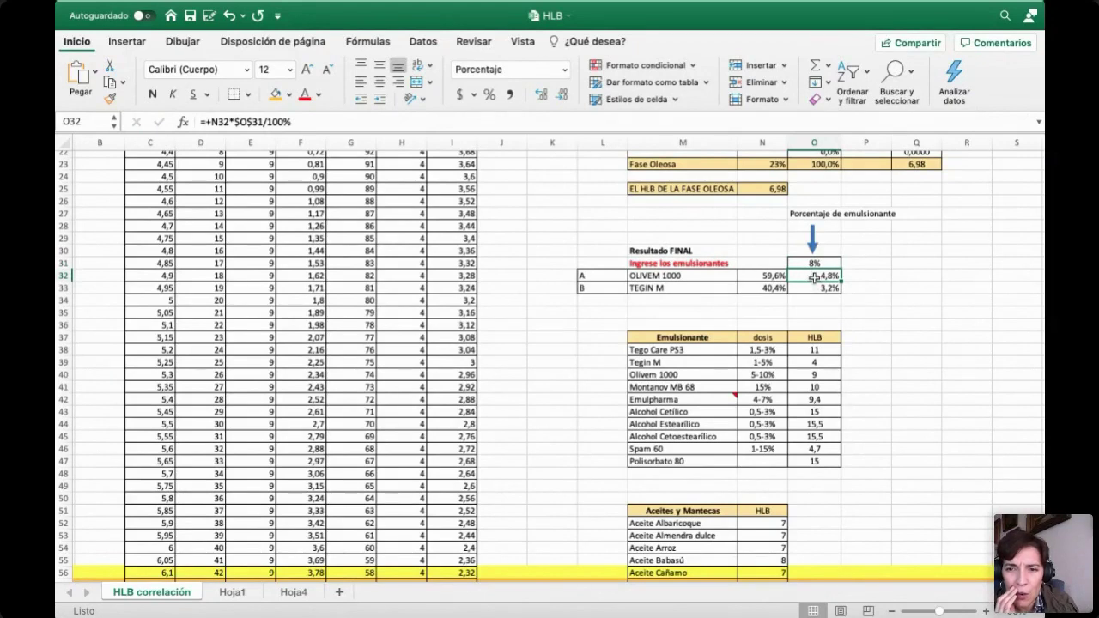
Step: Set the total emulsifier percentage in O31 to 9%
left_click(813, 264)
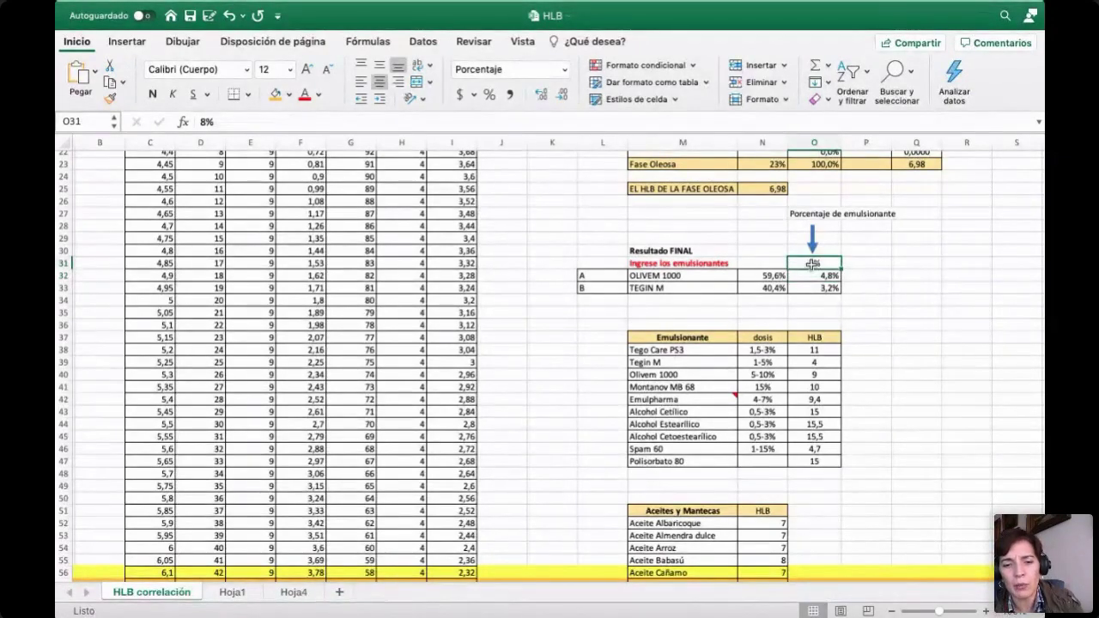
type("9")
key("Return")
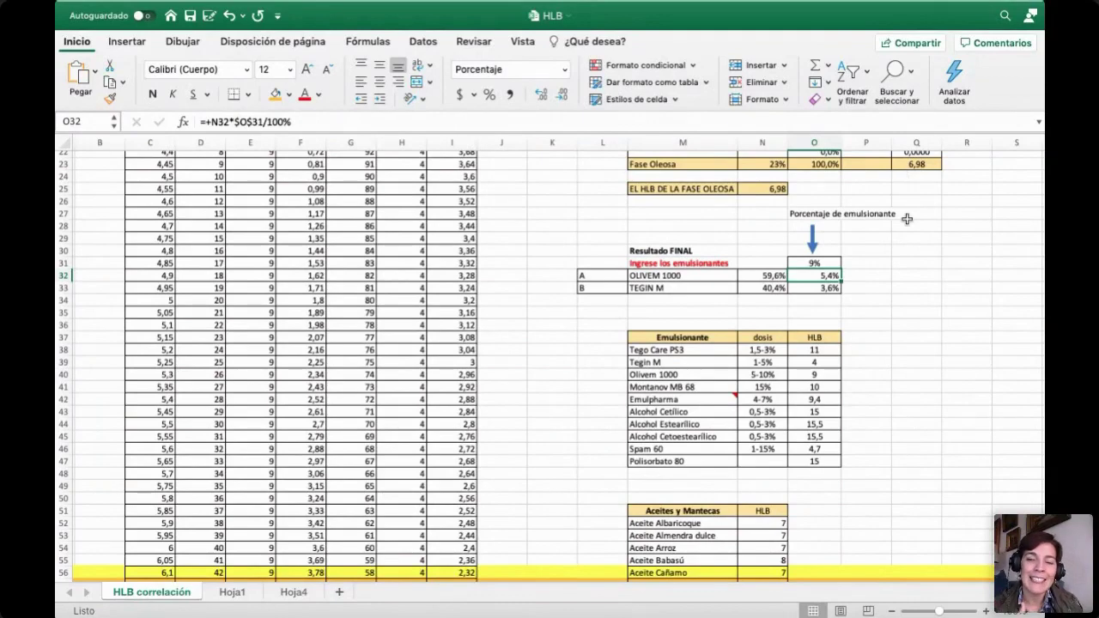
Step: Look up the HLB values of Olivem 1000 and Alcohol Cetílico in the emulsifier list
scroll(906, 219, "up", 3)
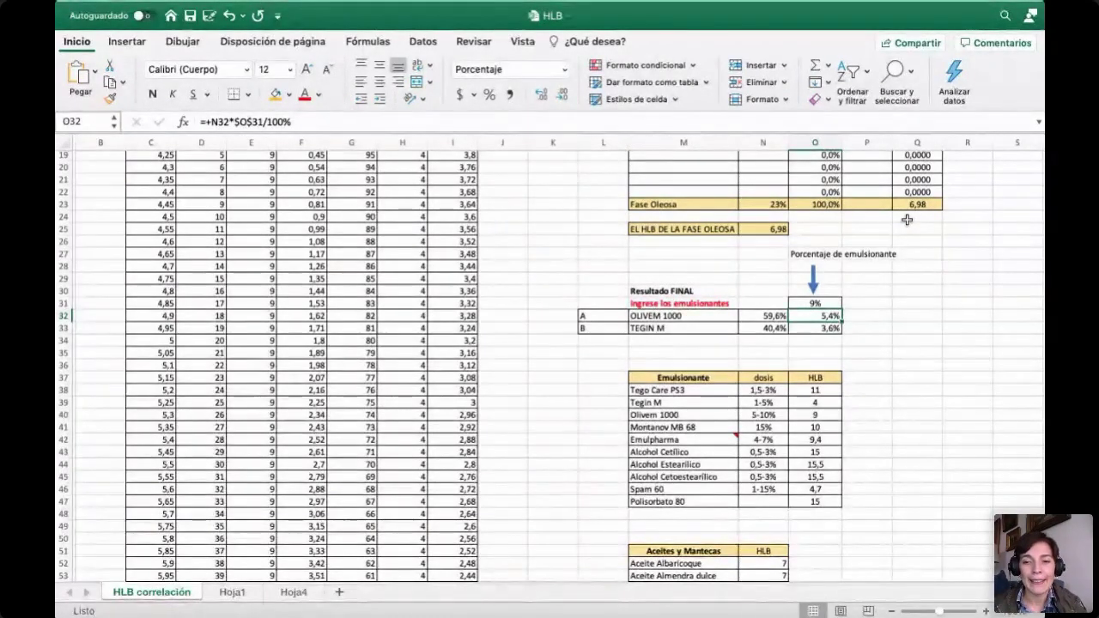
scroll(773, 442, "up", 2)
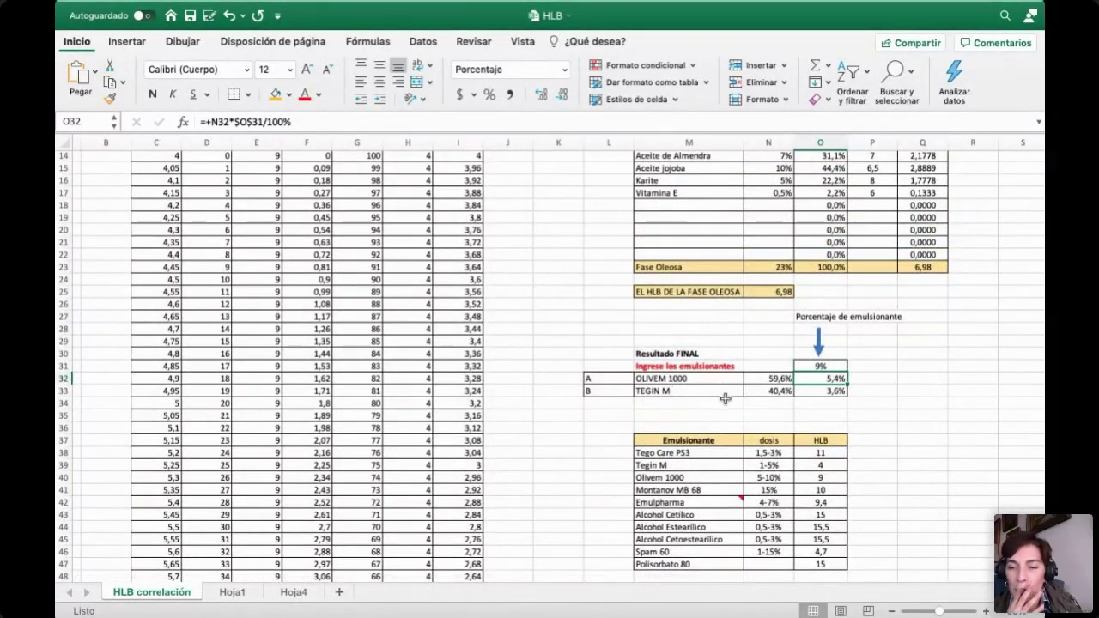
scroll(726, 427, "down", 1)
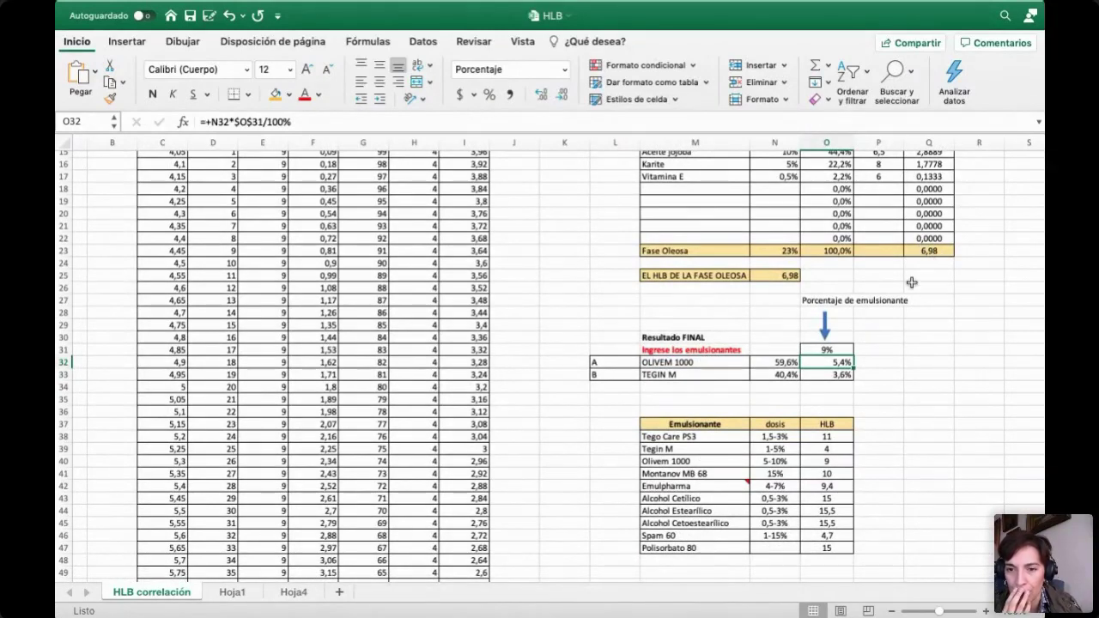
left_click(812, 462)
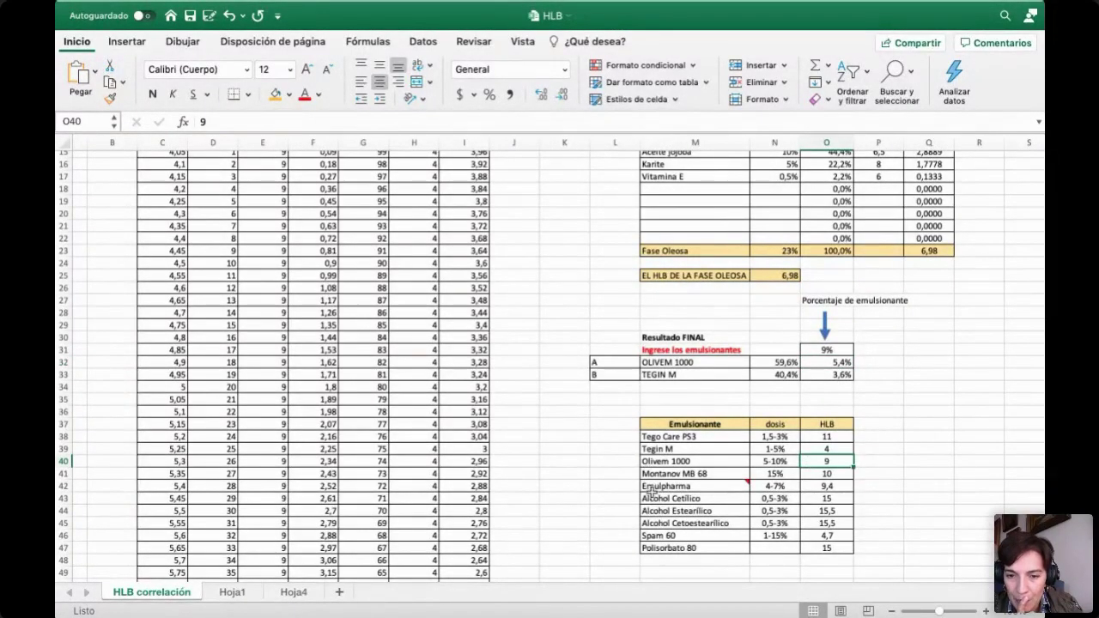
left_click(823, 500)
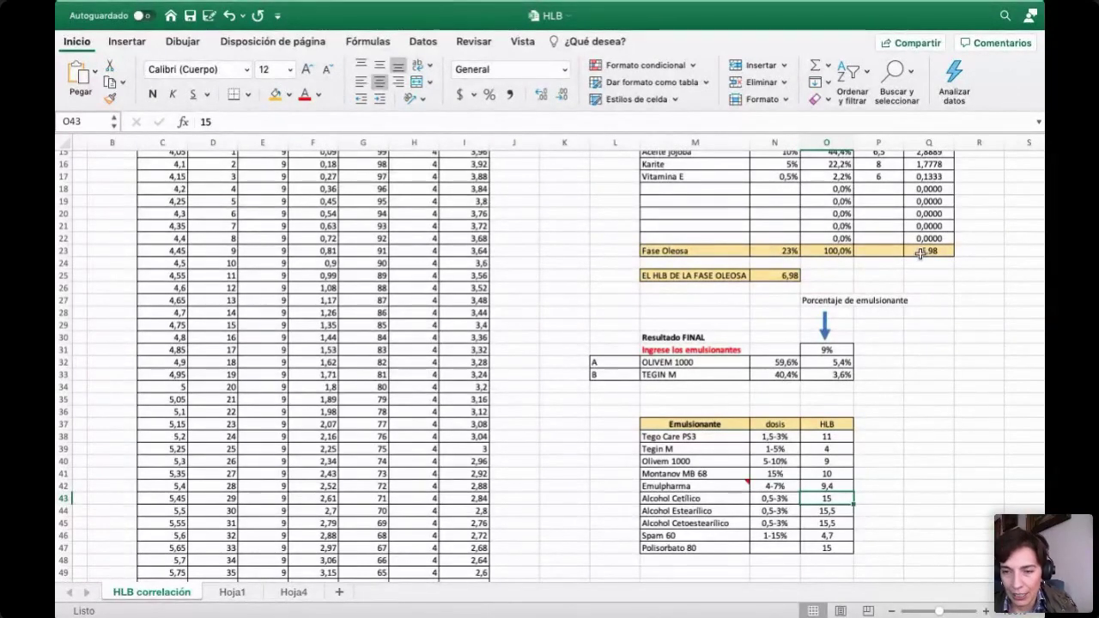
Step: Set the correlation table's HLB(A) to 15 for Alcohol Cetílico and HLB(B) to 9 for Olivem 1000
scroll(919, 253, "up", 5)
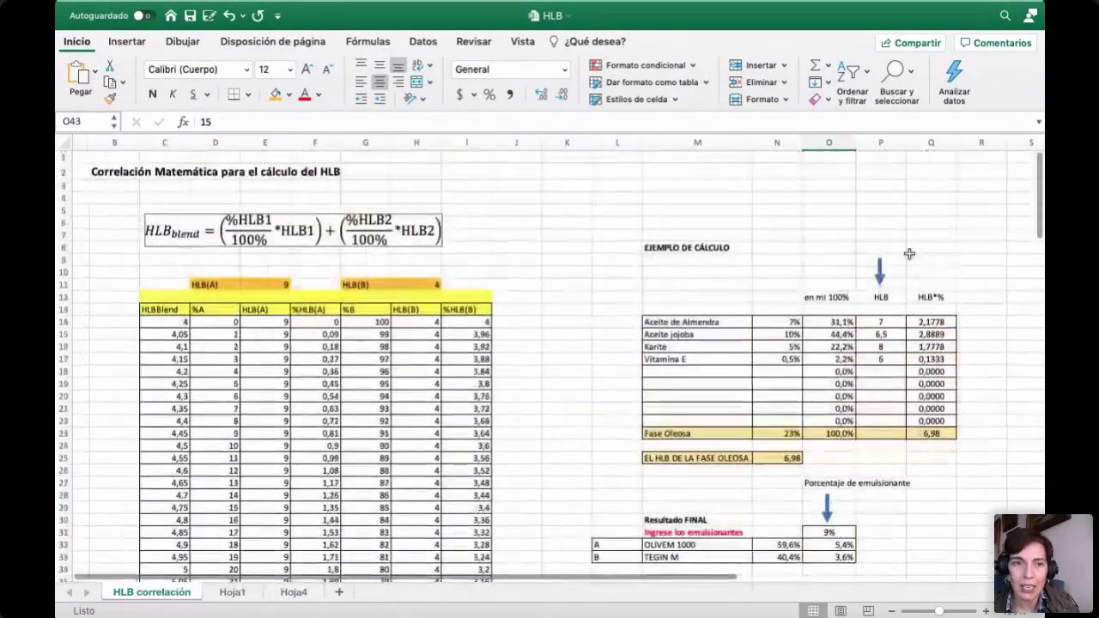
left_click(276, 282)
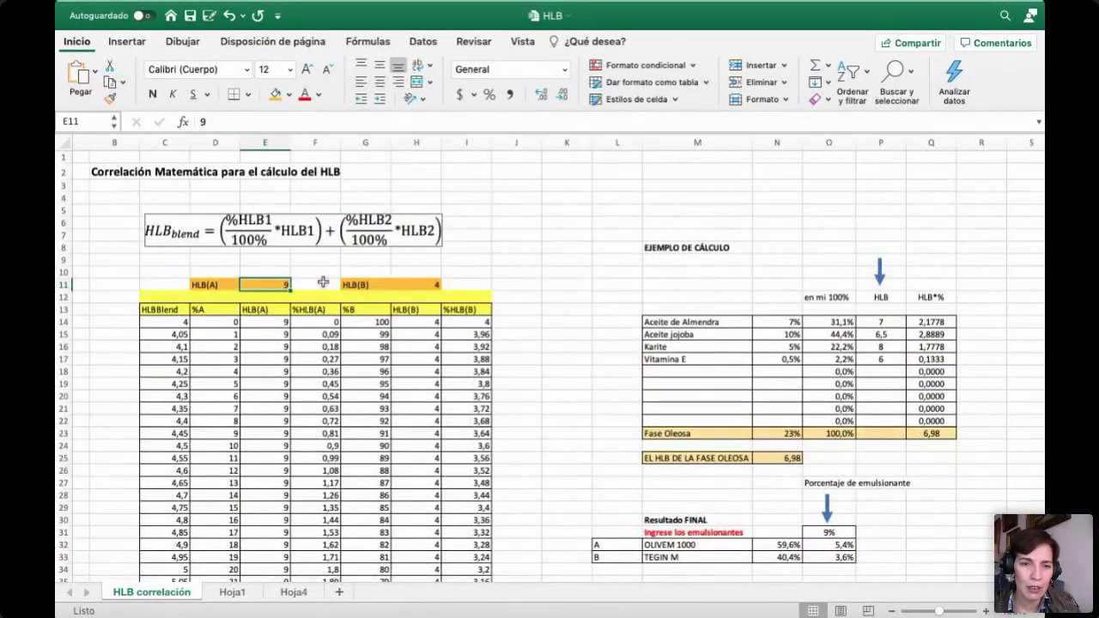
left_click(420, 282)
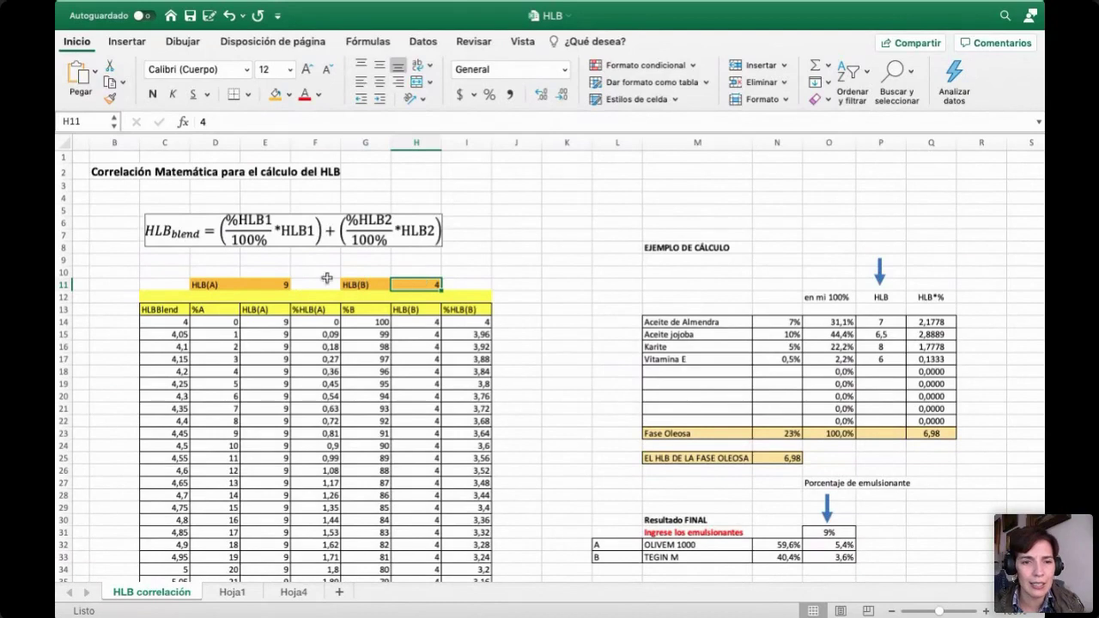
left_click(272, 282)
type("15")
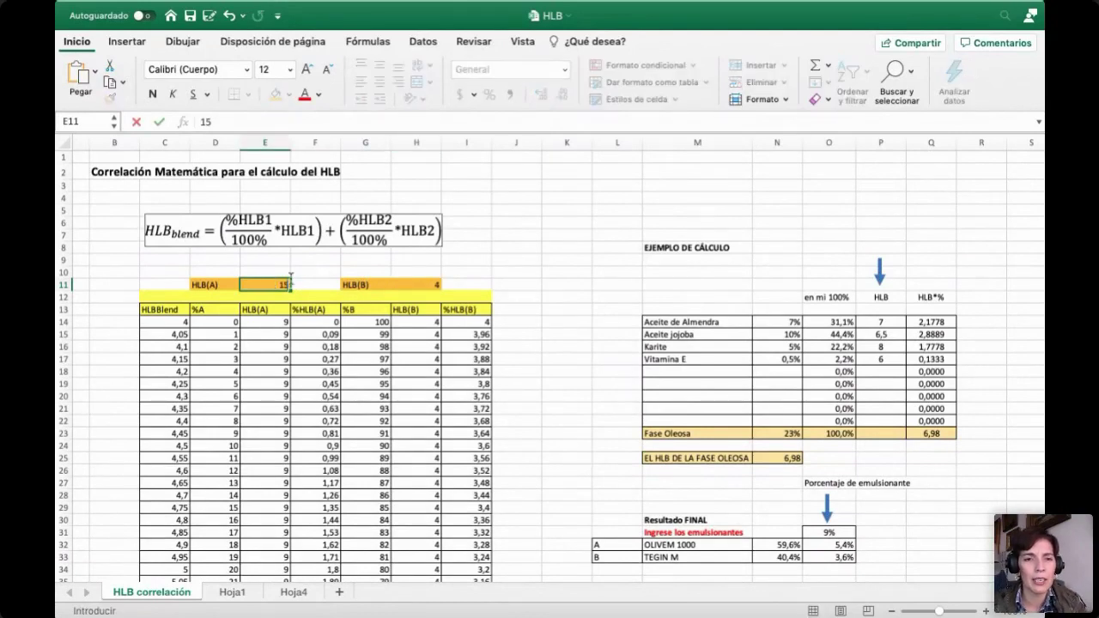
left_click(432, 285)
type("9")
key("Return")
Step: Examine the HLBBlend column of the correlation table for a value matching the oil phase's HLB
scroll(406, 394, "down", 10)
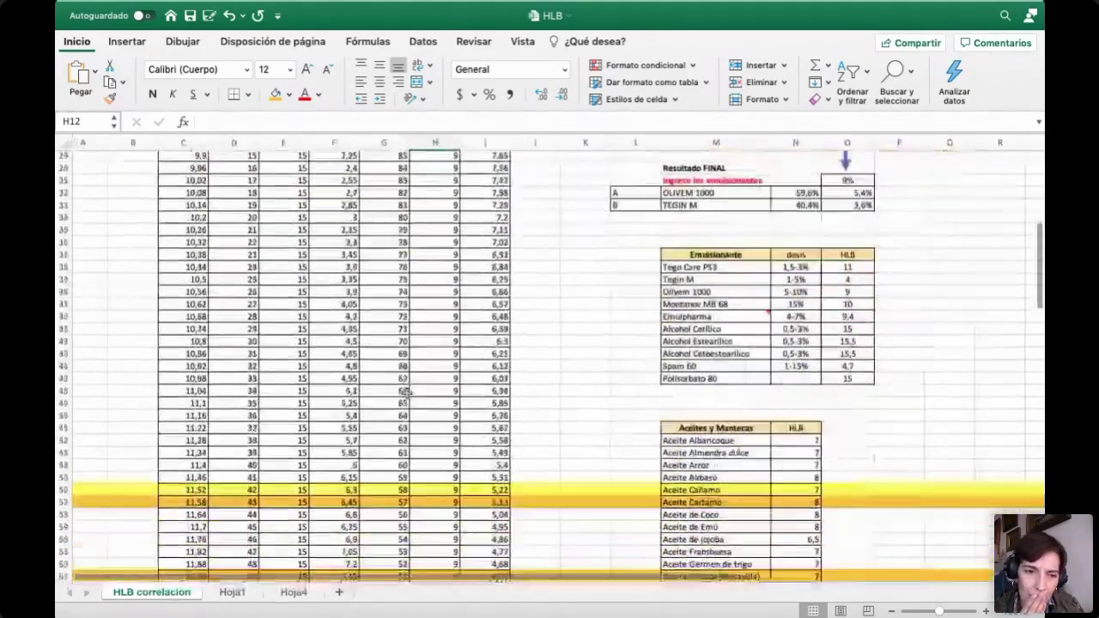
scroll(407, 393, "down", 4)
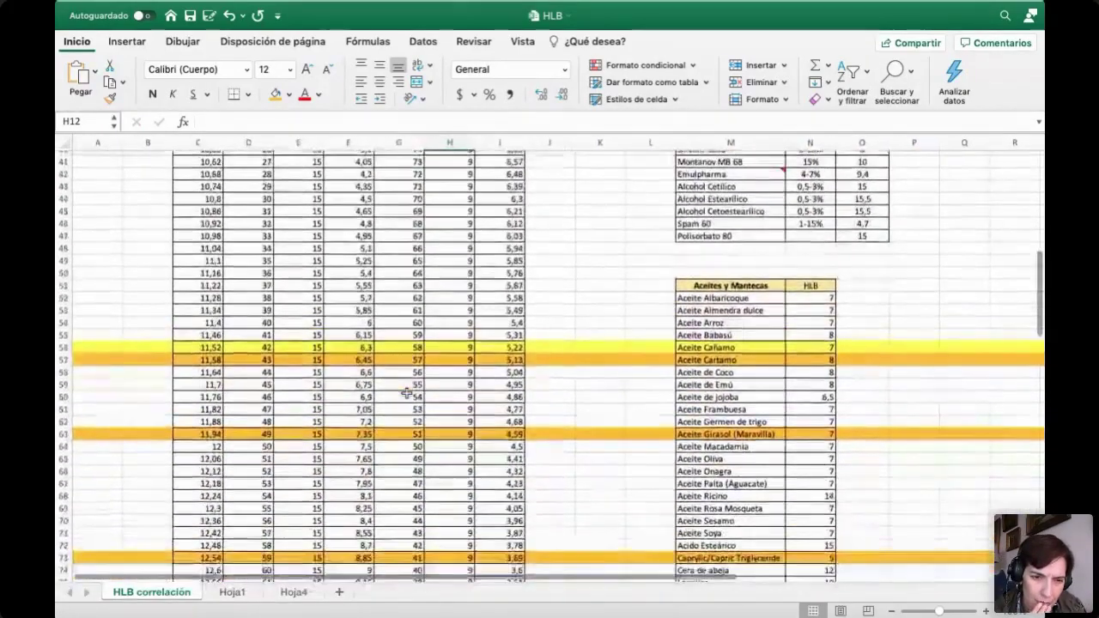
scroll(406, 393, "up", 9)
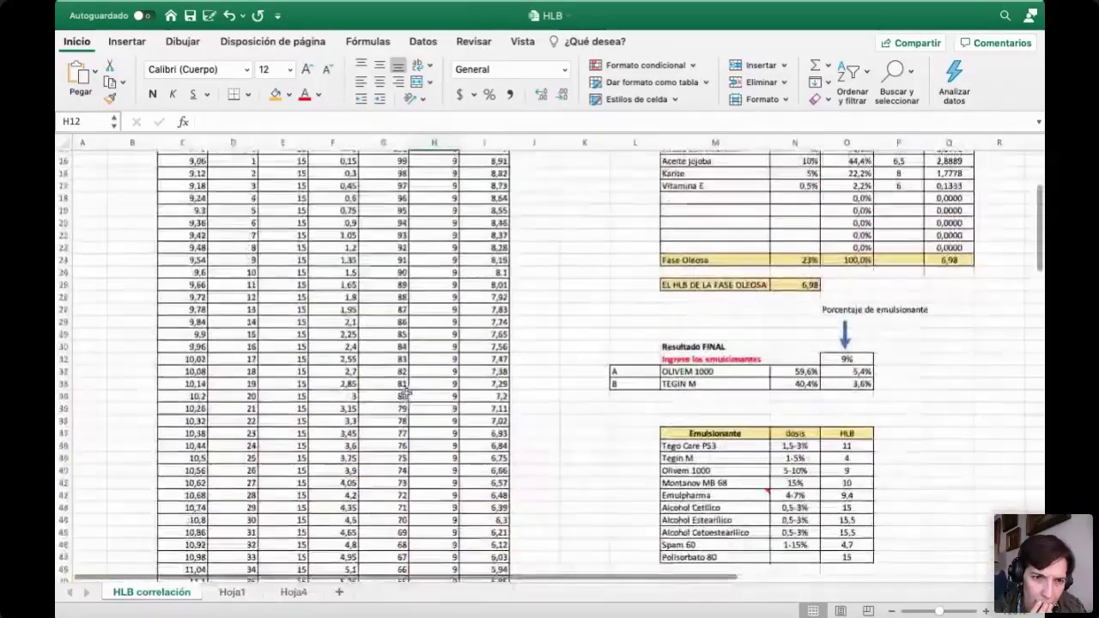
scroll(189, 391, "up", 2)
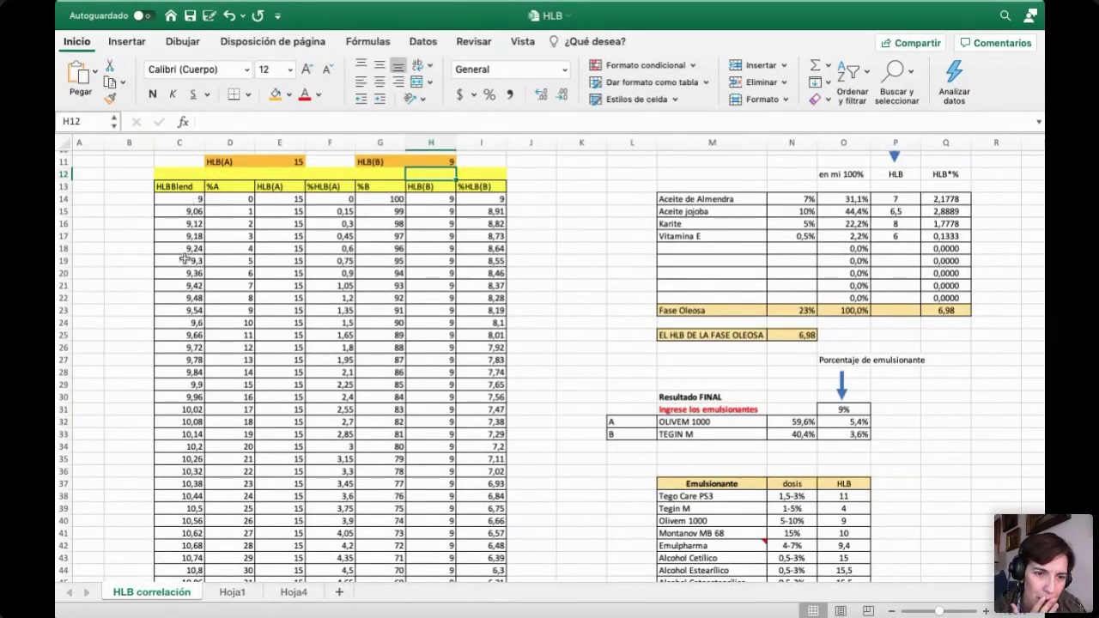
scroll(187, 375, "down", 10)
scroll(347, 298, "up", 15)
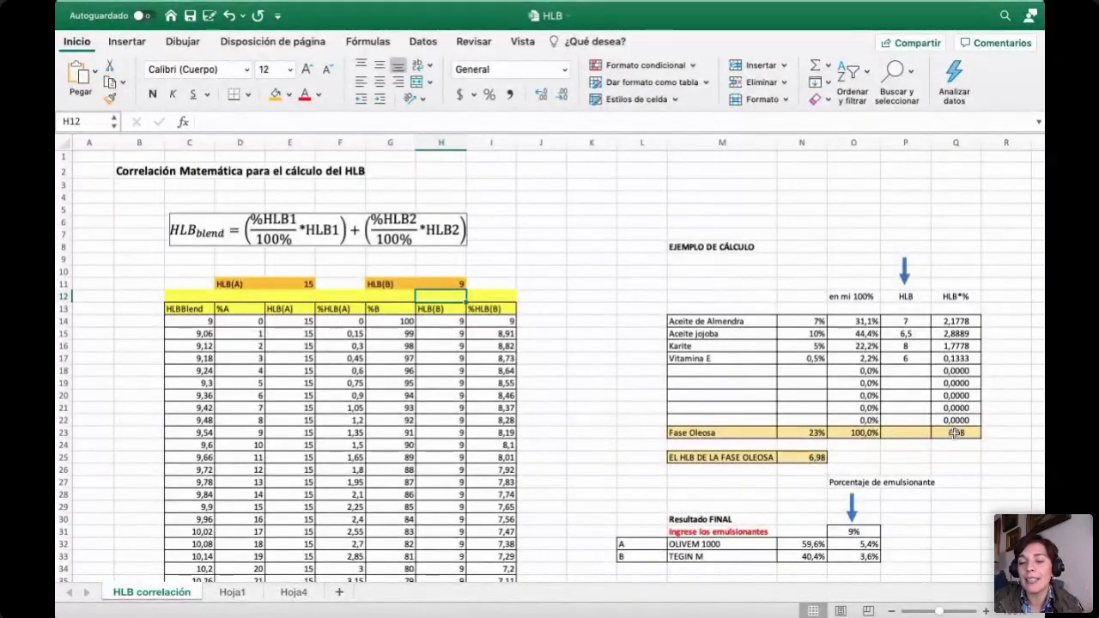
scroll(950, 504, "down", 5)
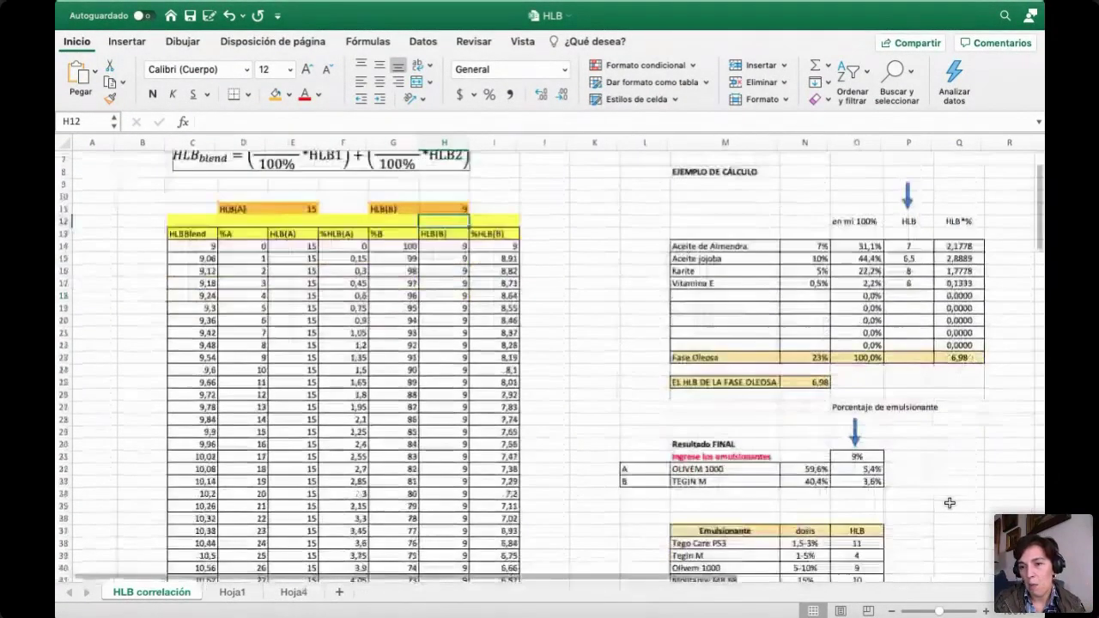
scroll(987, 372, "up", 2)
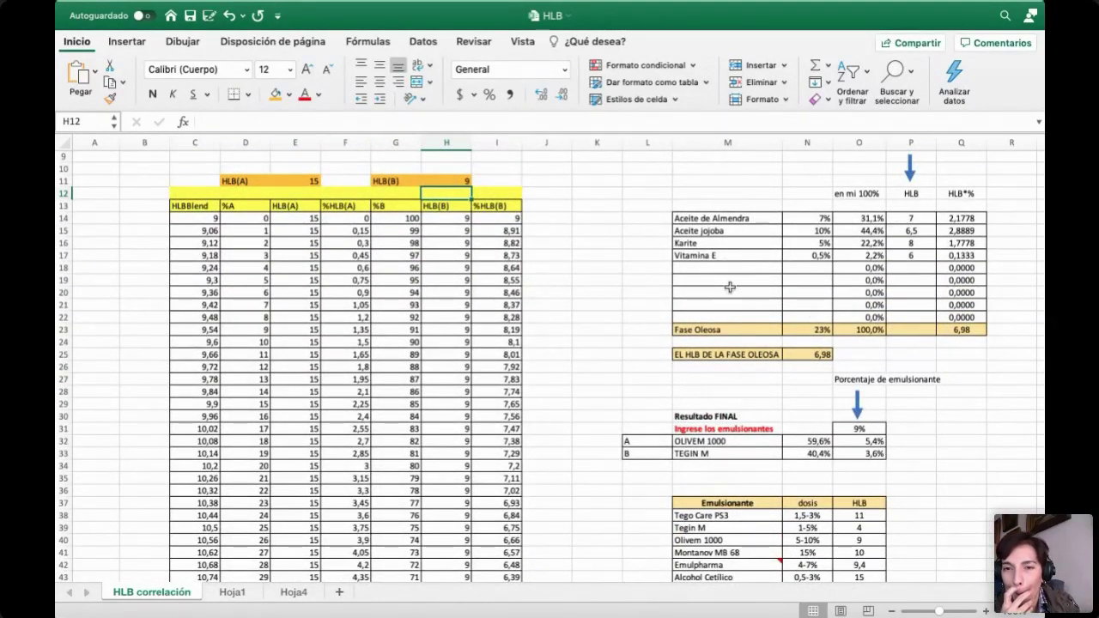
Step: Enter "Alcohol cetílco" as a new oil phase ingredient in M18, below Vitamina E
left_click(710, 268)
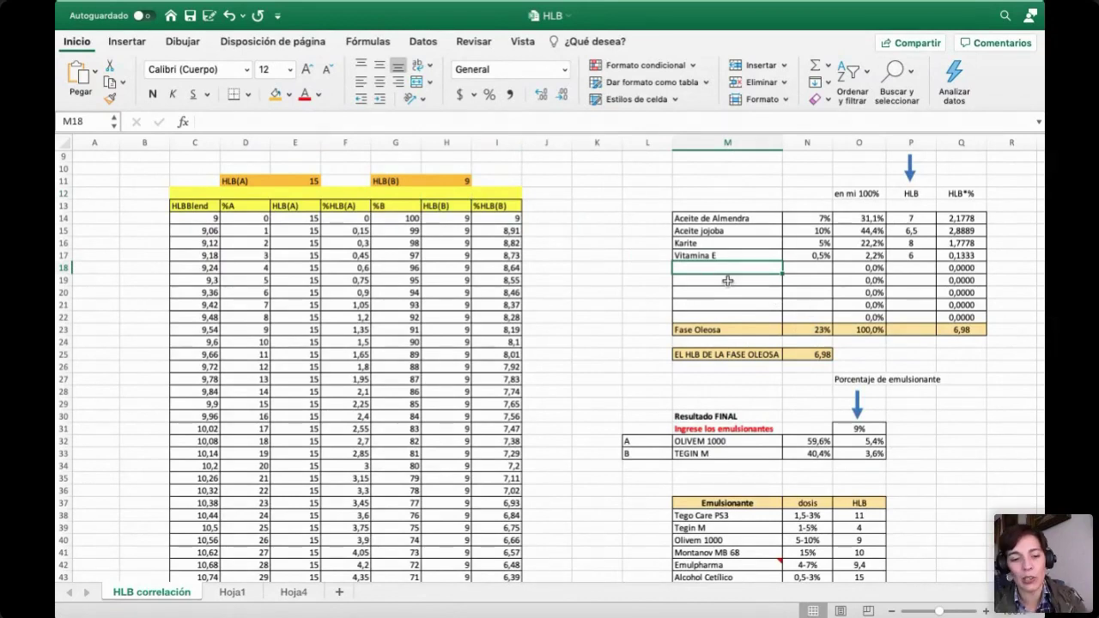
type("ALCO")
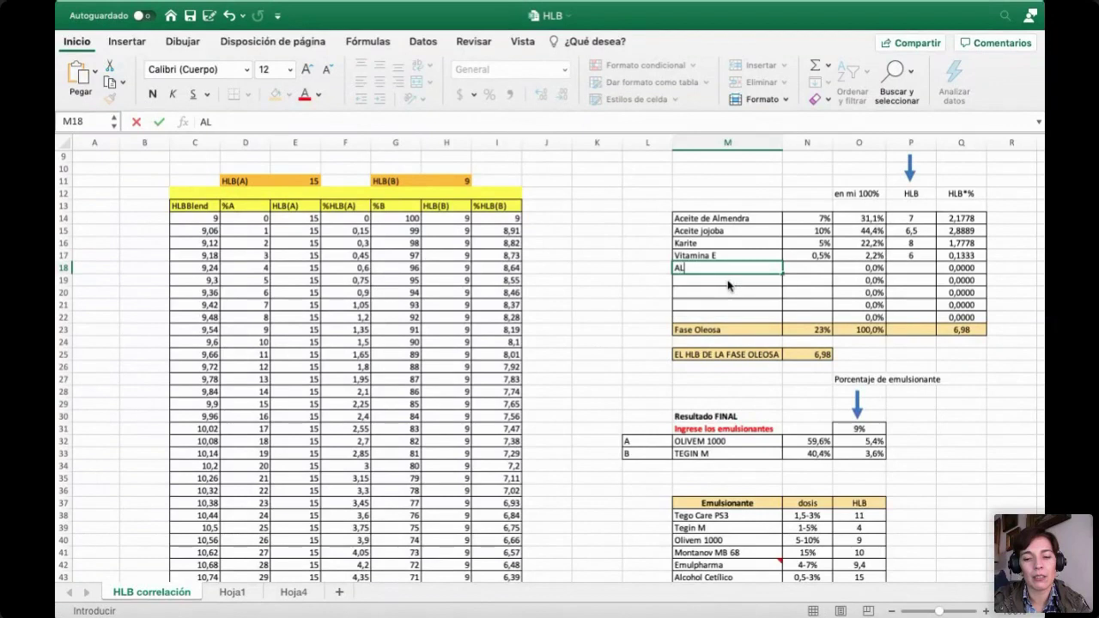
key("BackSpace")
key("BackSpace")
key("BackSpace")
key("BackSpace")
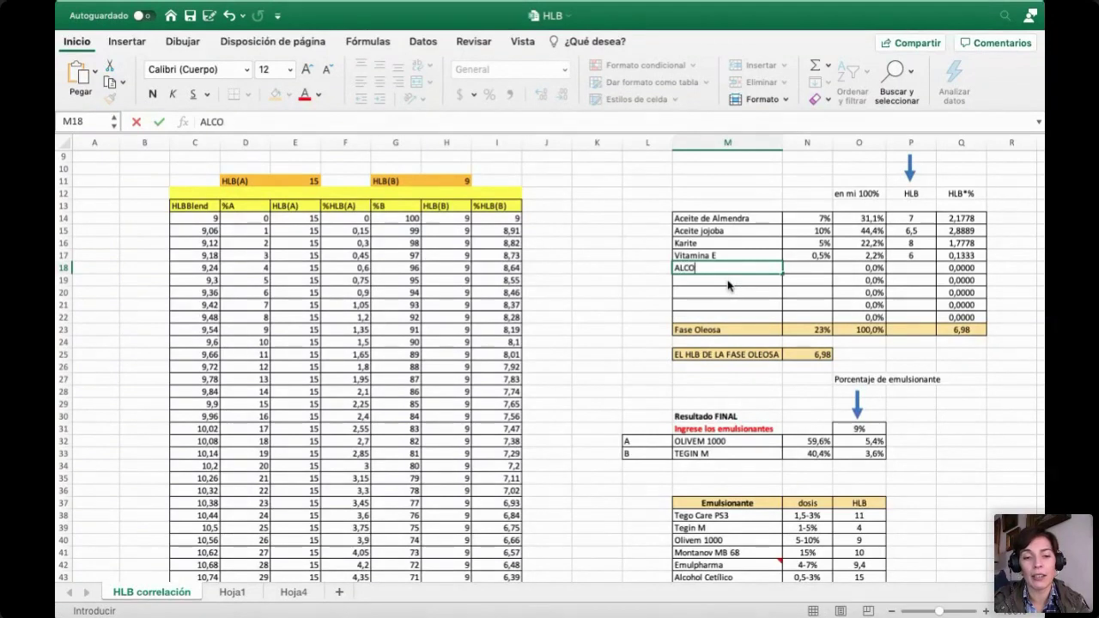
key("BackSpace")
key("Tab")
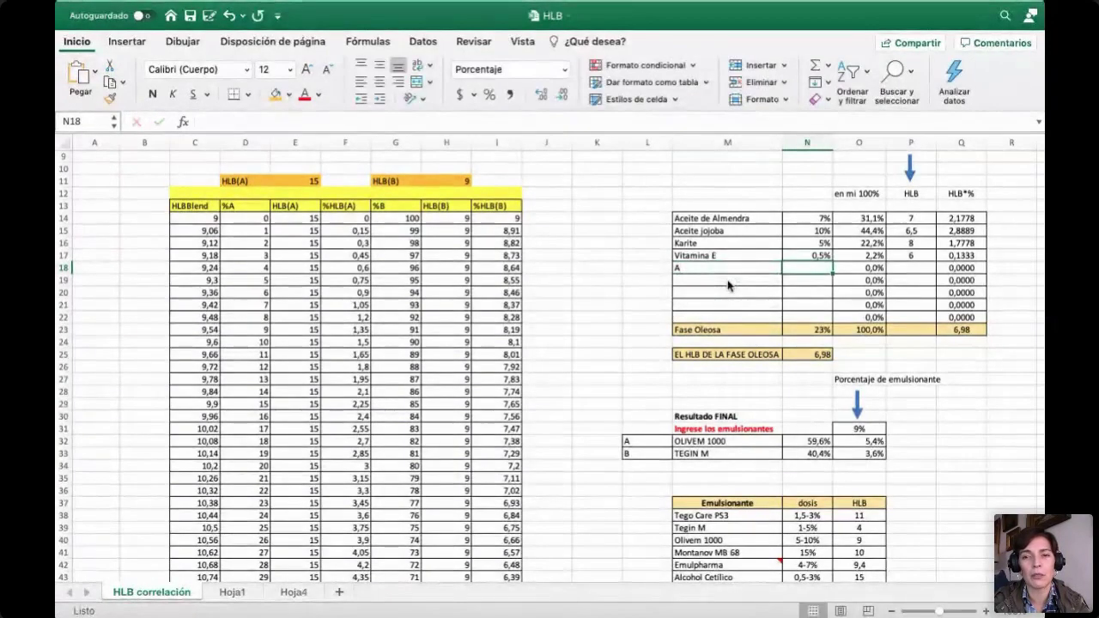
left_click(720, 266)
left_click(426, 122)
type("lcoh")
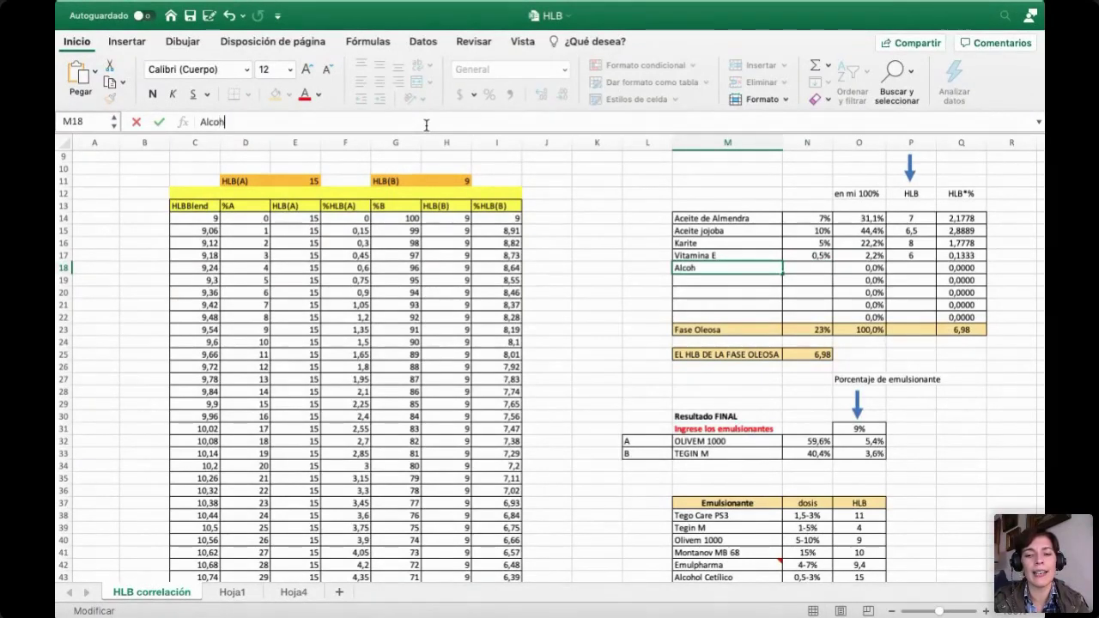
type("ol cetílco")
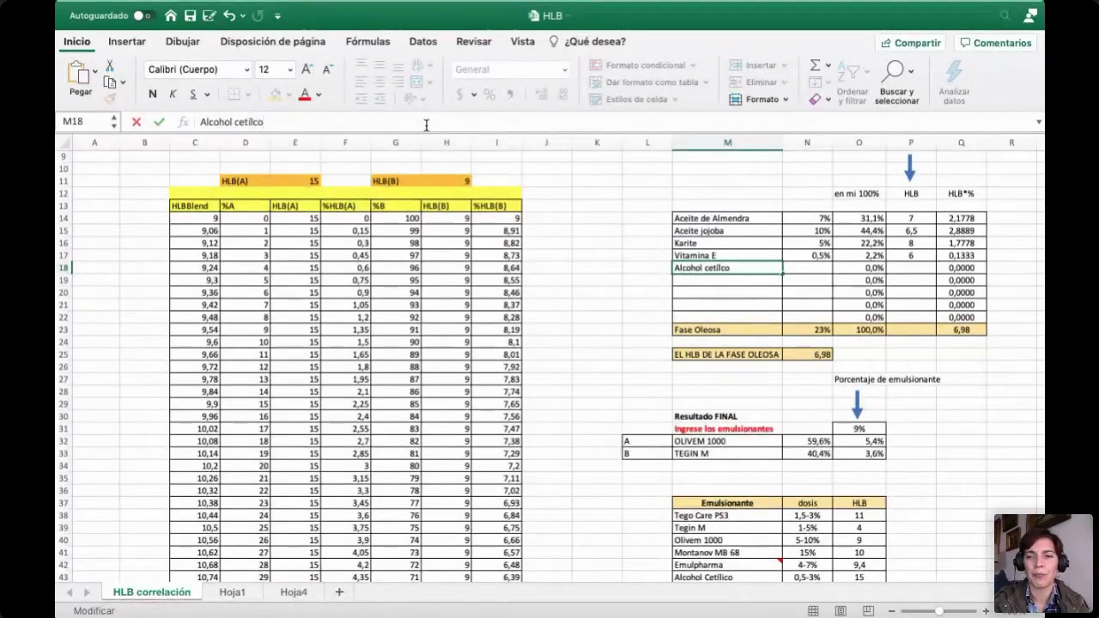
Step: Set the percentage of the cetyl alcohol ingredient in row 18 to 1,5% and its HLB to 15
key("Tab")
type("1,5")
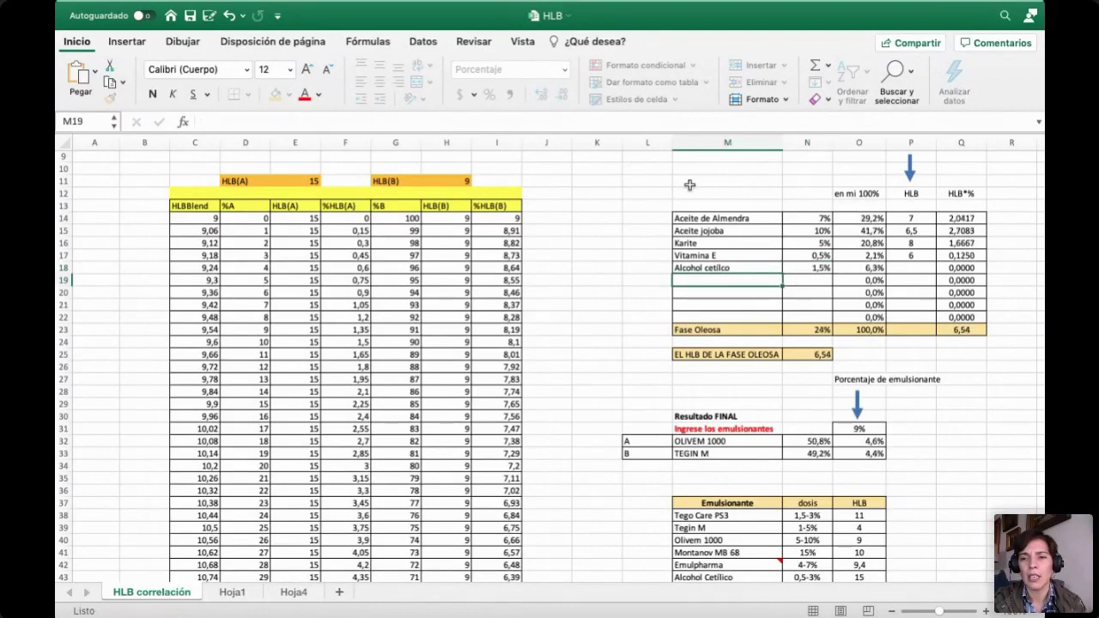
key("Tab")
key("Tab")
type("15")
key("Return")
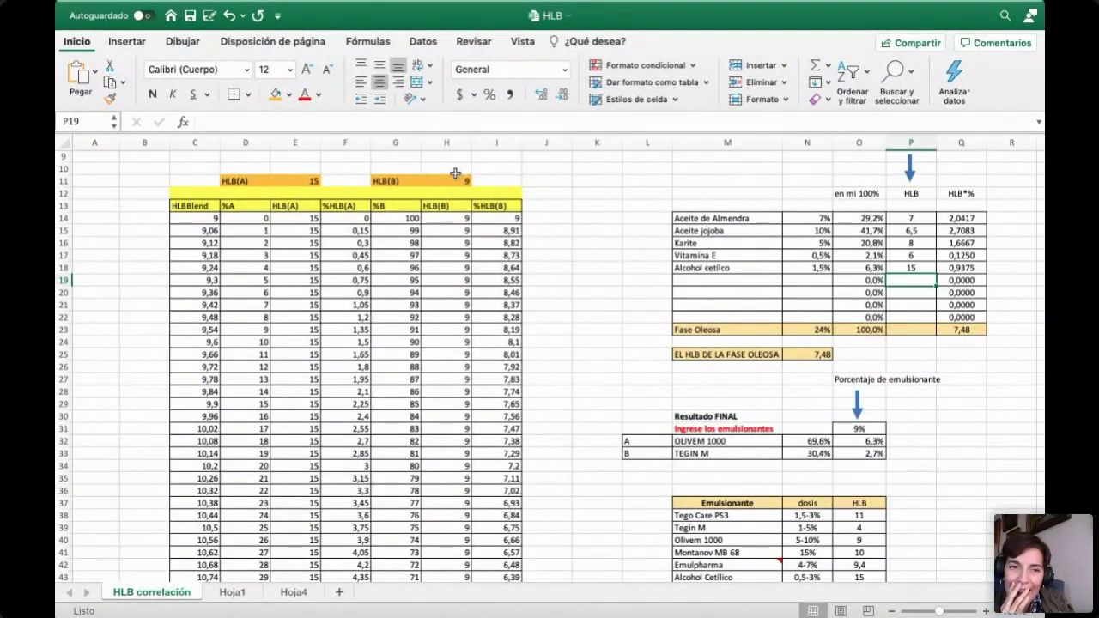
Step: Try a Karite percentage of 8% in the oil phase table
left_click(307, 182)
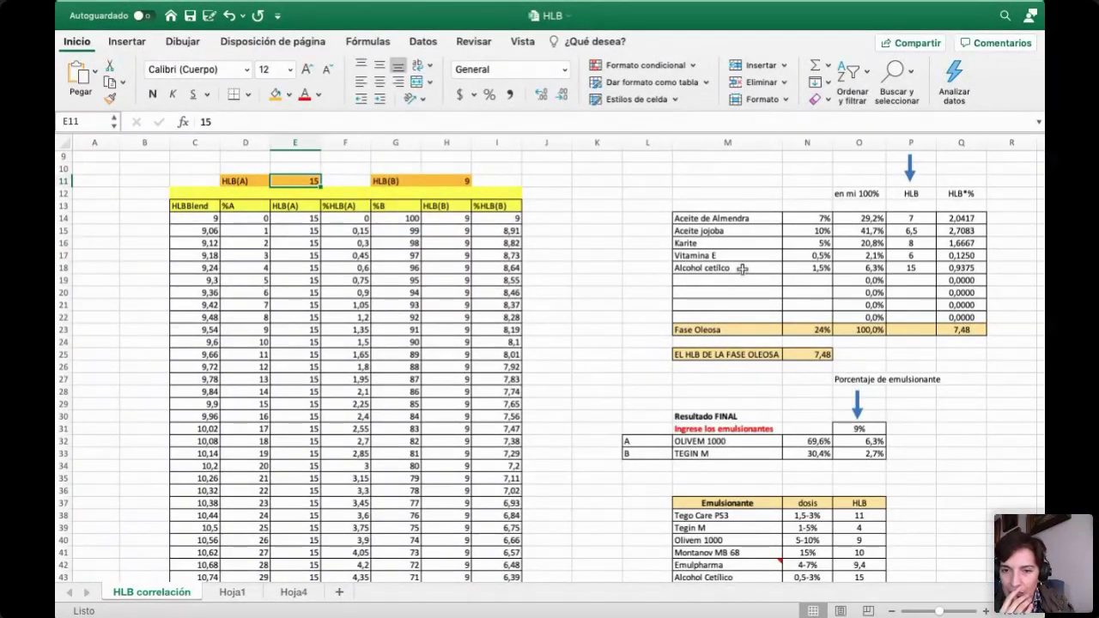
left_click(804, 244)
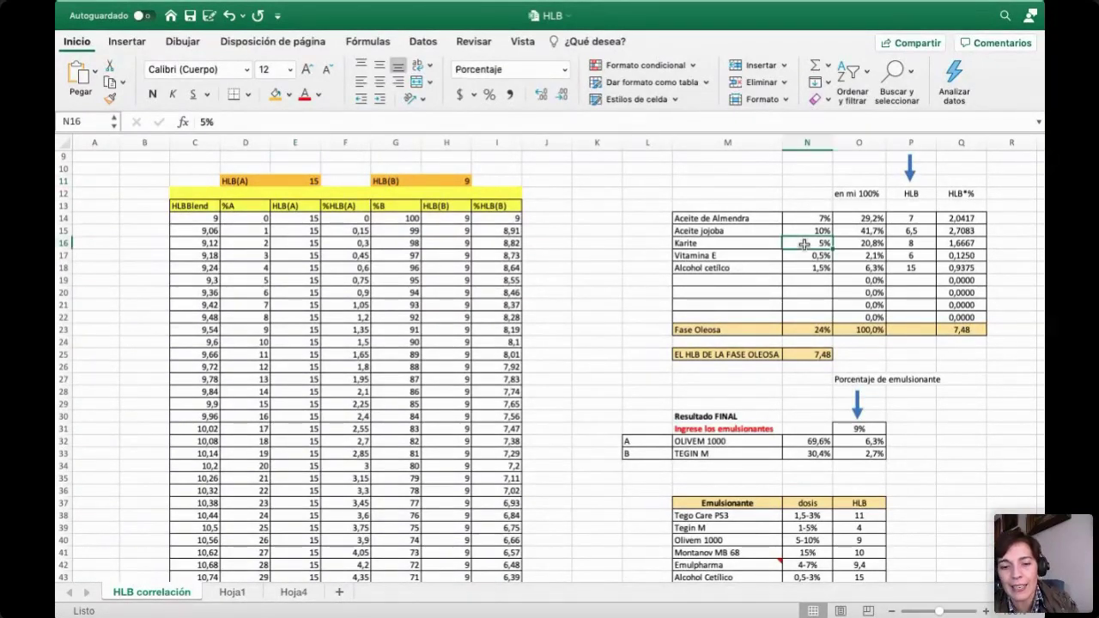
type("8")
key("Return")
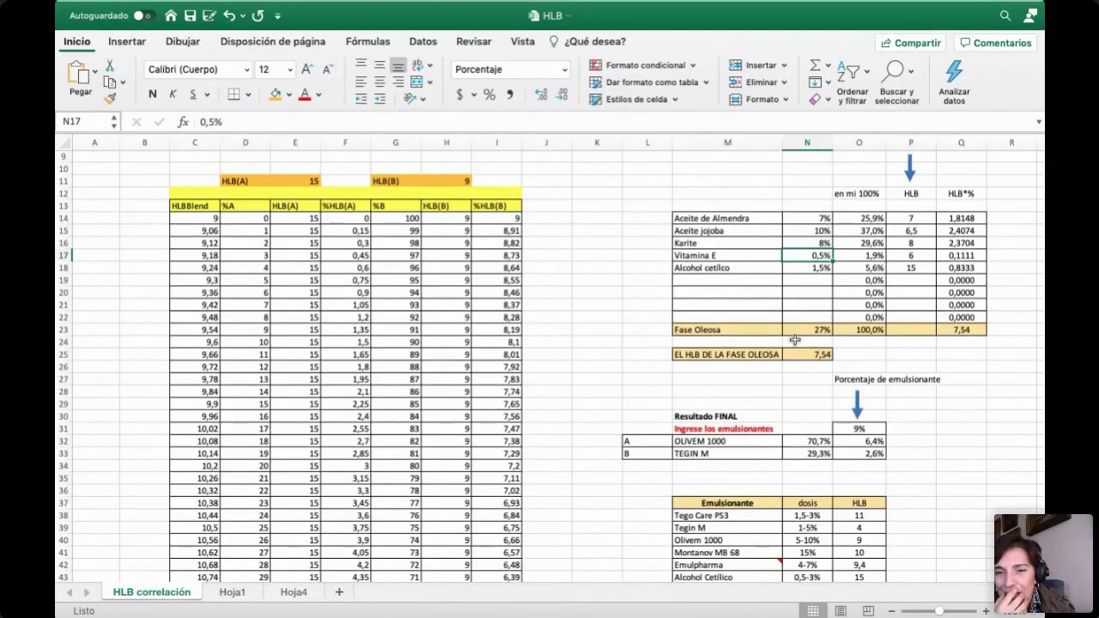
Step: Set the Karite percentage in N16 of the oil phase table to 15%
left_click(791, 243)
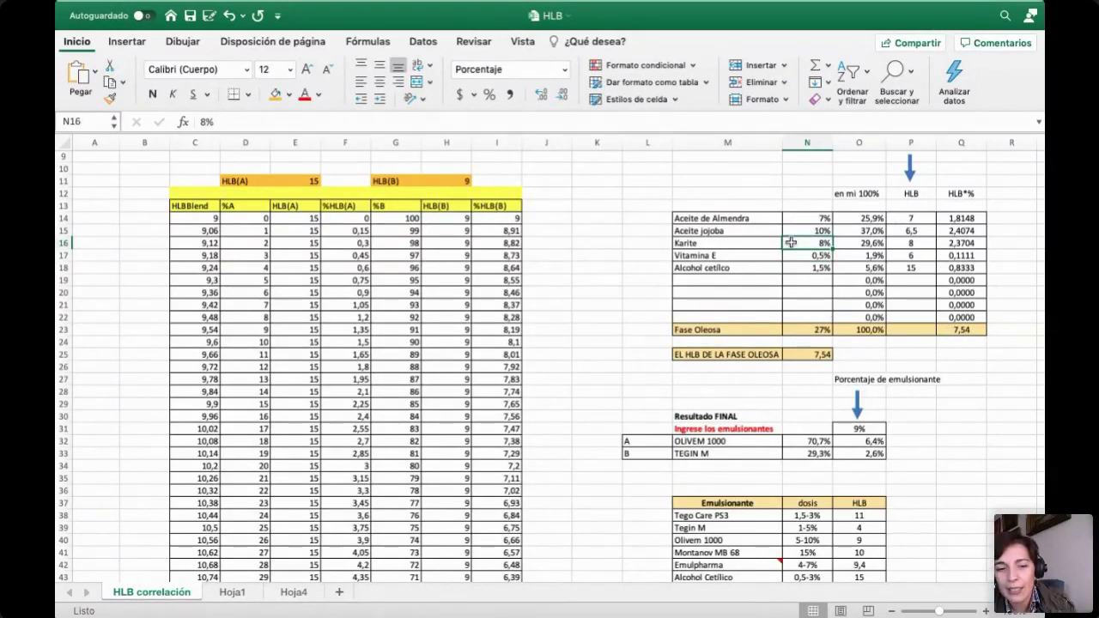
type("15")
key("Return")
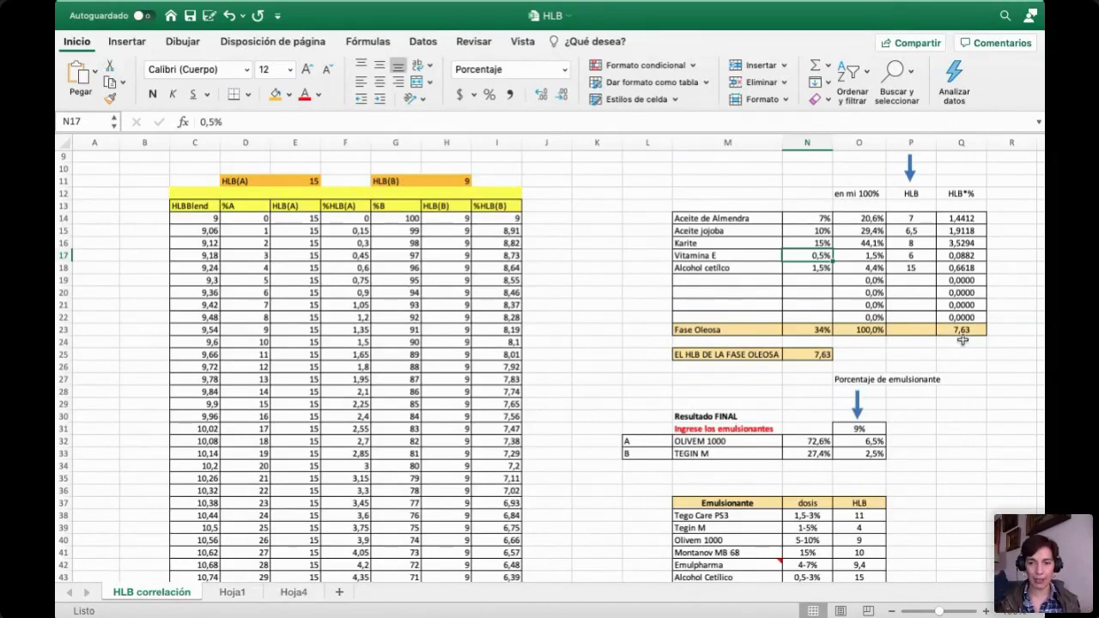
Step: Examine the INCI compositions of the emulsifiers listed below the oil HLB table, including Emulpharma in M87 and MONTANOV 68 MB in M92
scroll(963, 340, "down", 15)
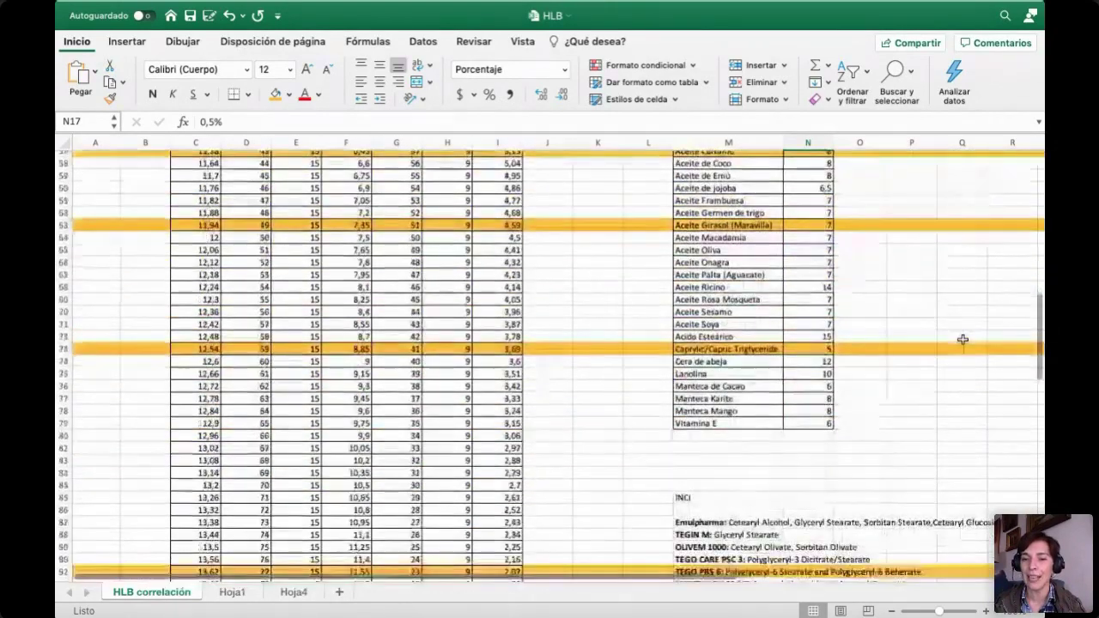
scroll(963, 340, "down", 3)
left_click(786, 508)
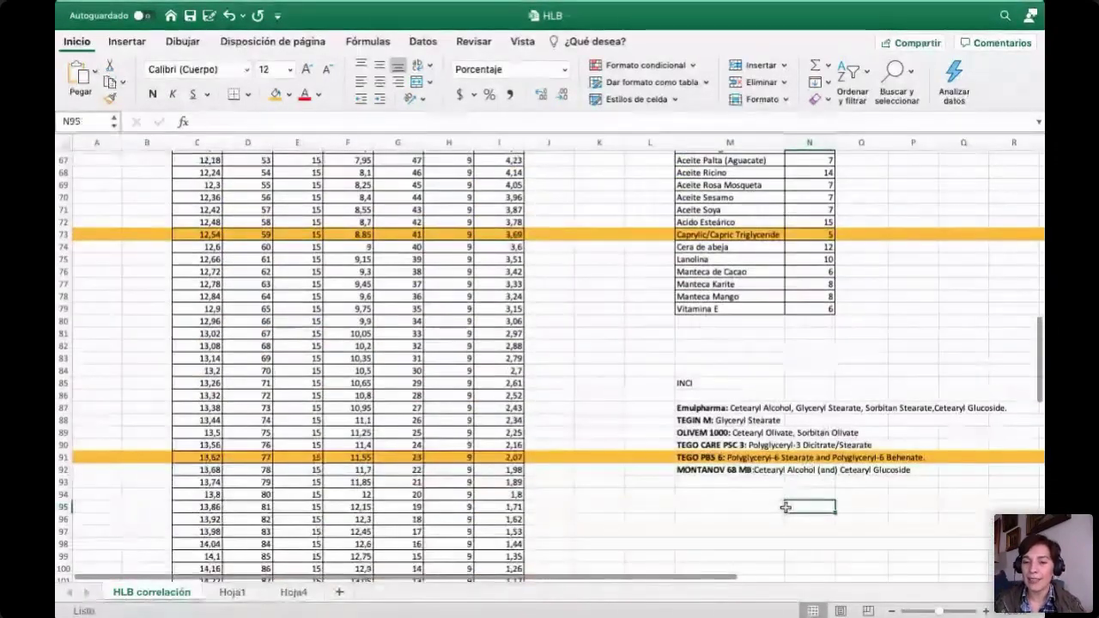
left_click(683, 409)
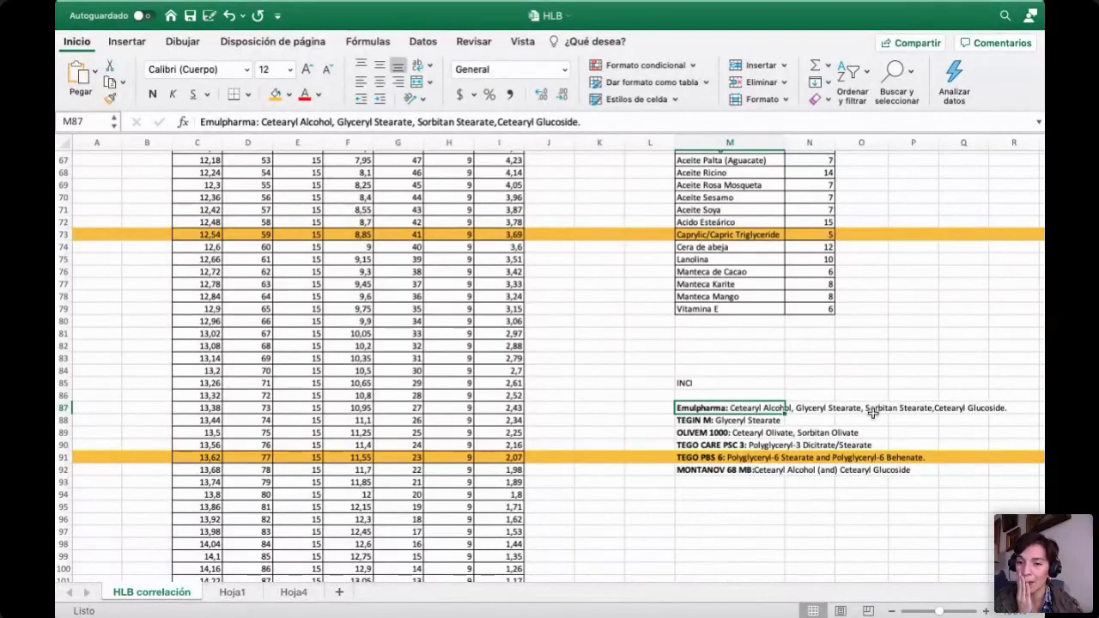
left_click(943, 411)
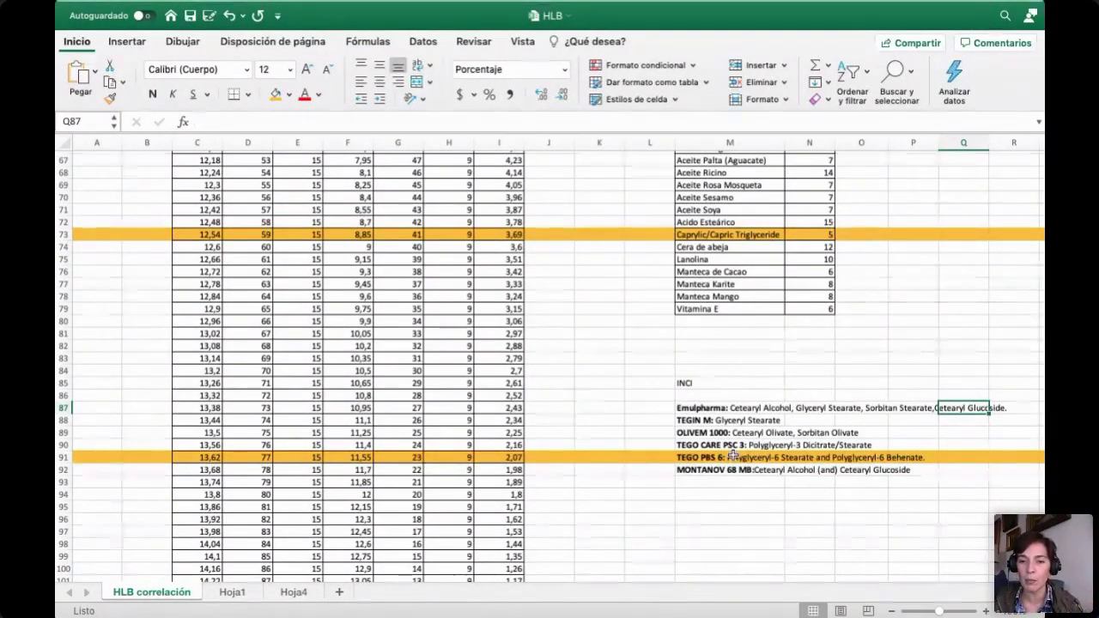
left_click(726, 470)
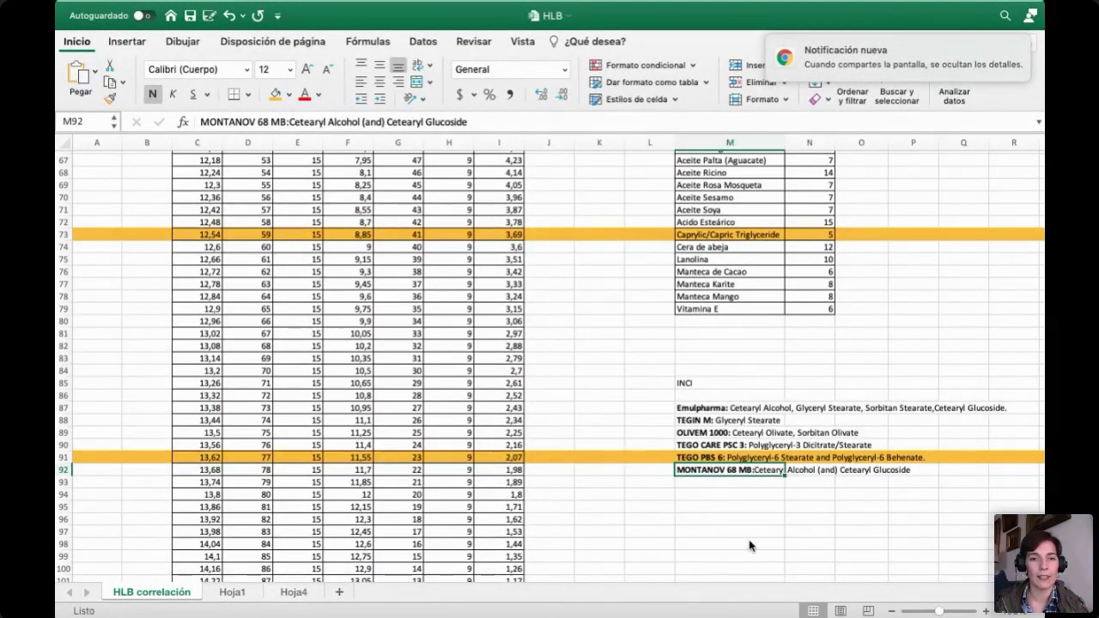
Step: Switch to the WebinarJam broadcast page in Chrome and turn off the screen sharing
key("super+Tab")
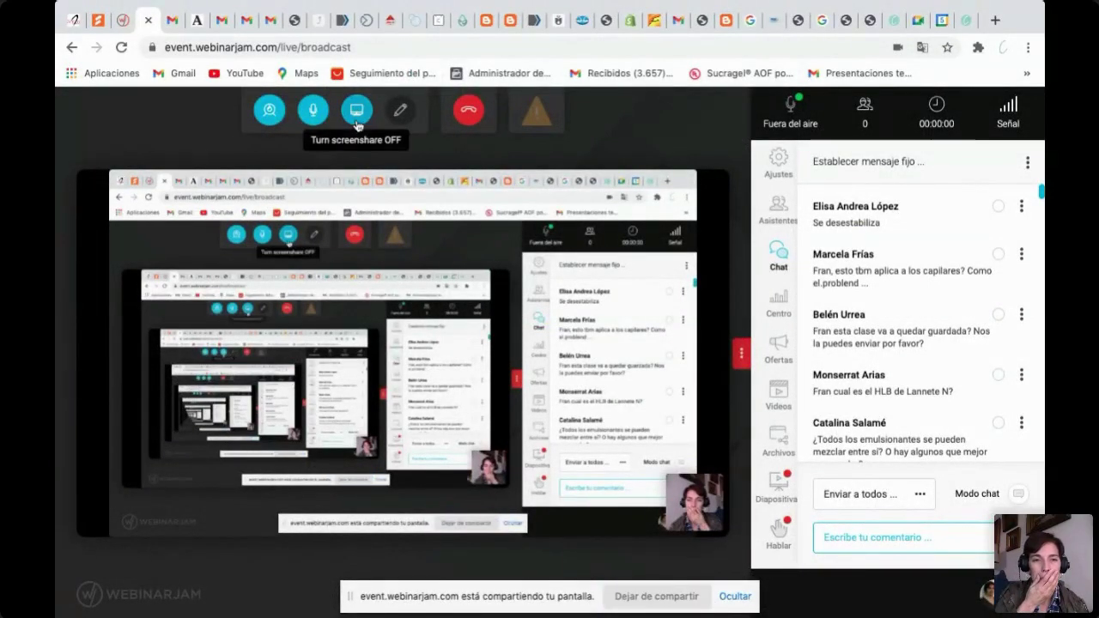
left_click(356, 125)
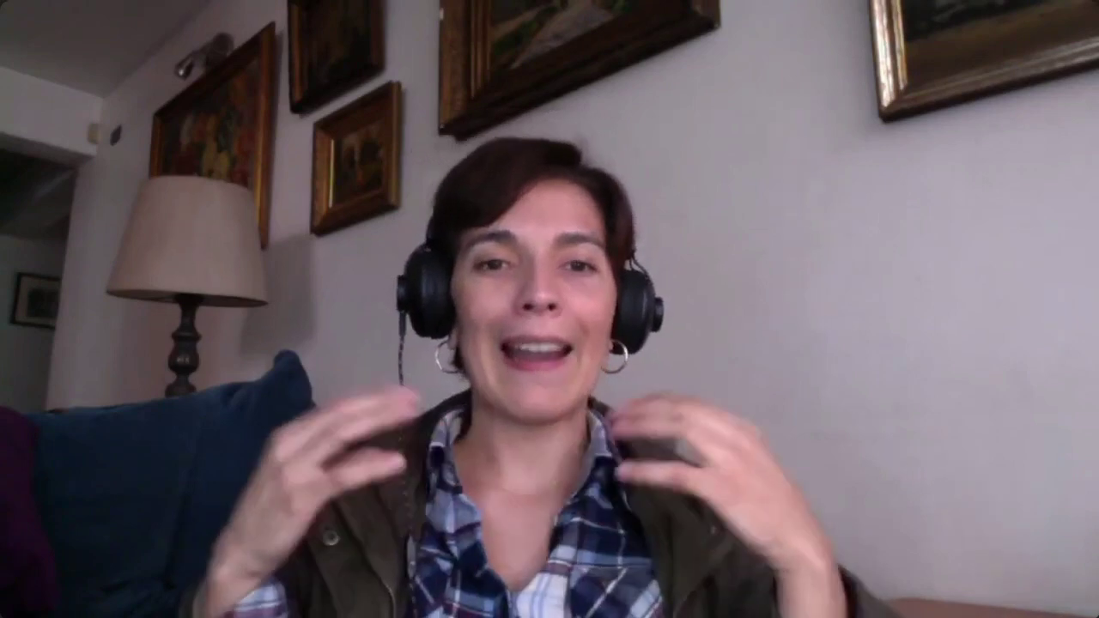